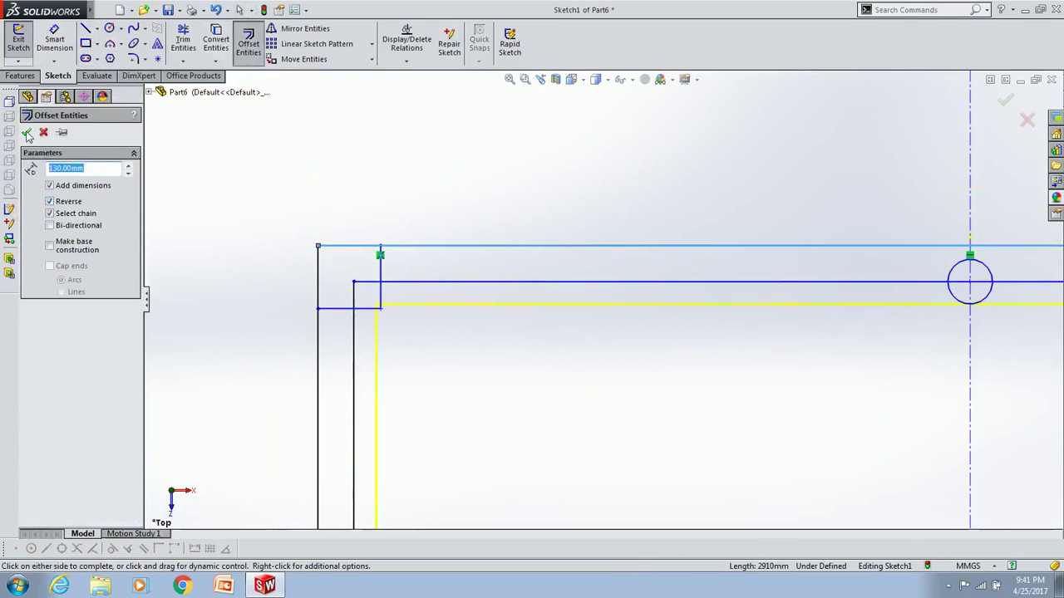
- Offset the outline 130 mm, then mirror the pocket notch arcs and lines about the centrelines
click(27, 133)
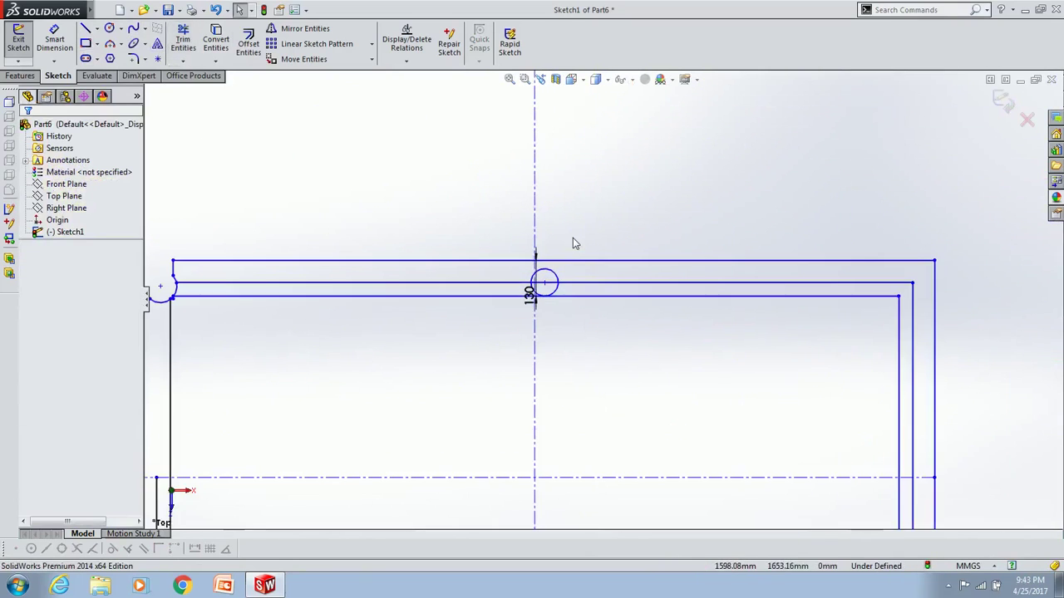
scroll(582, 285, up, 3)
key(l)
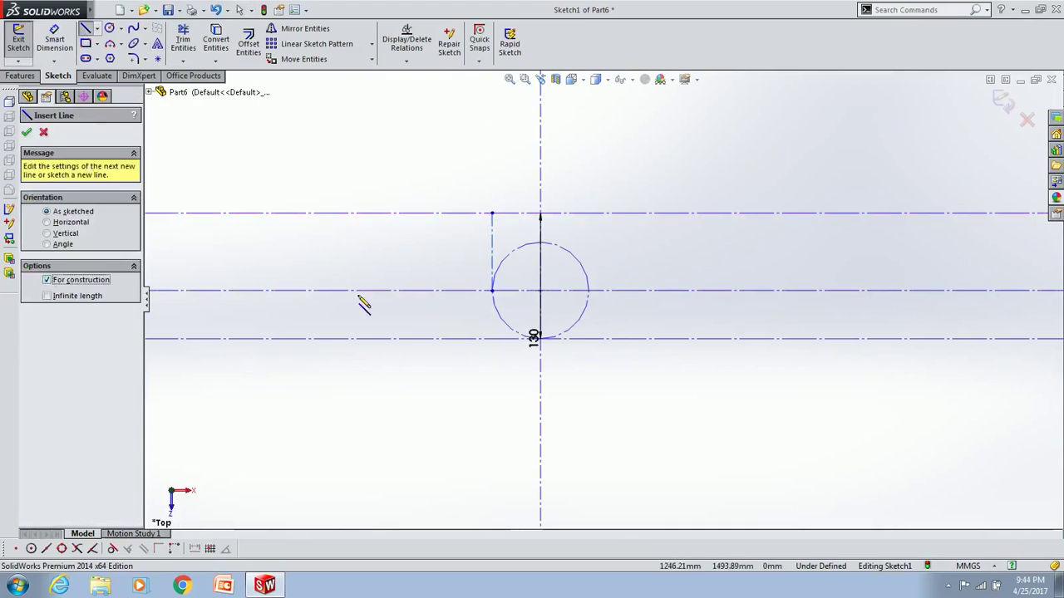
key(Escape)
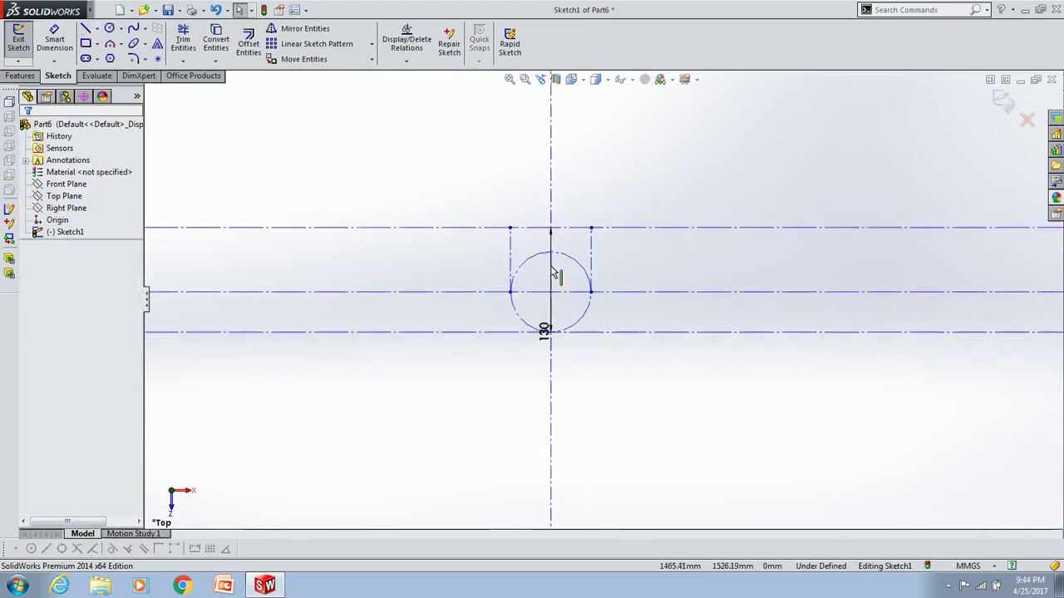
click(340, 277)
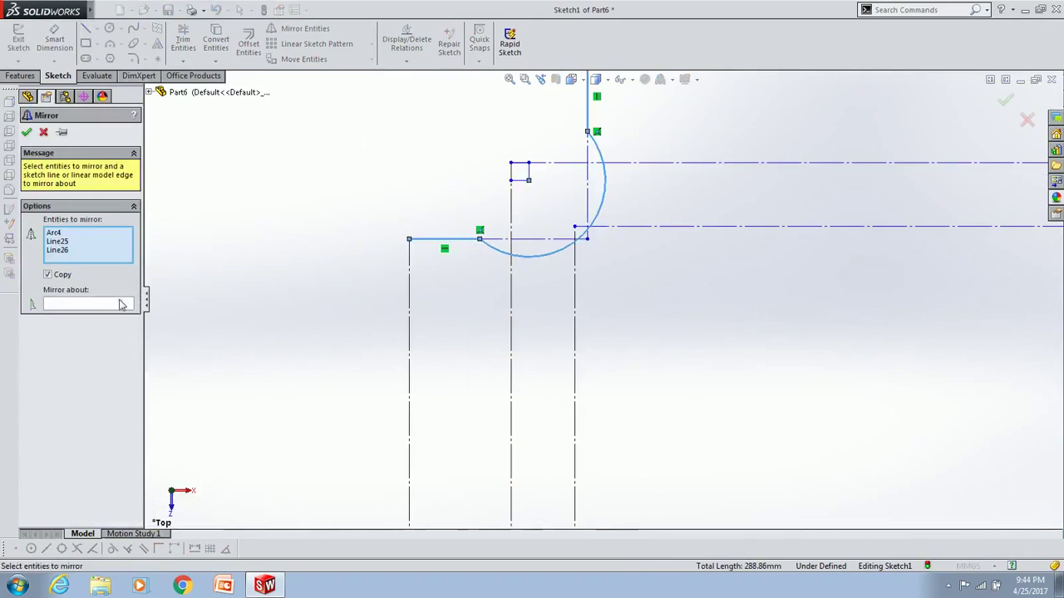
click(26, 132)
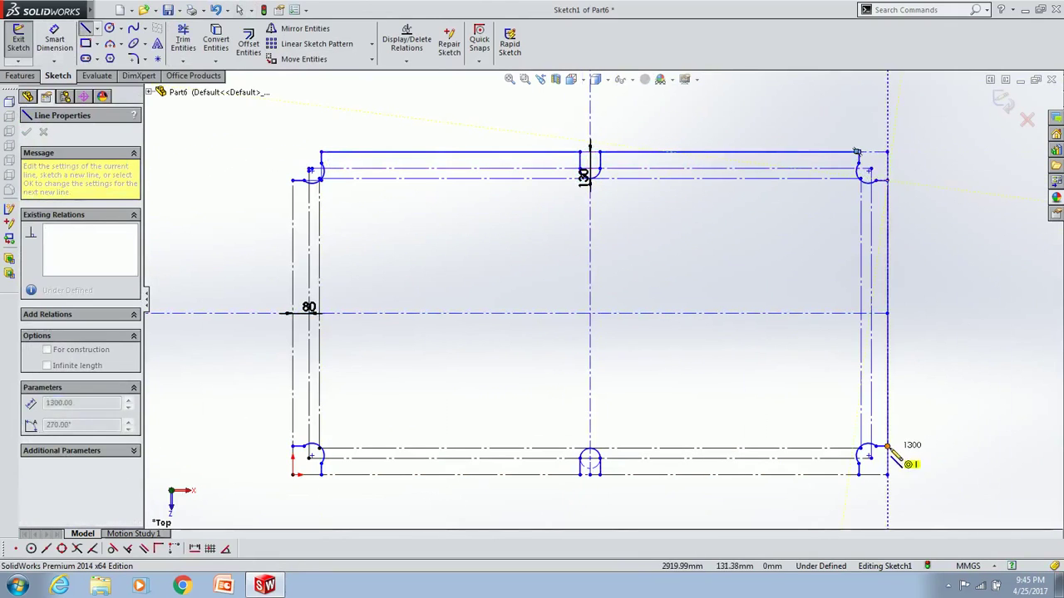
- Extrude the table sketch into the bed with rails raised 38 mm
click(20, 76)
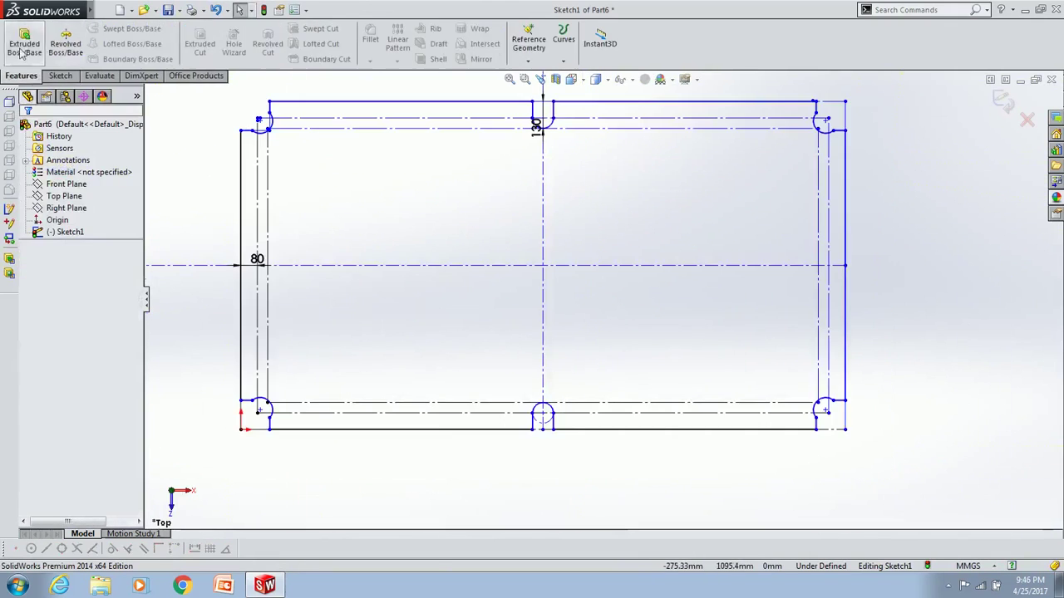
click(24, 43)
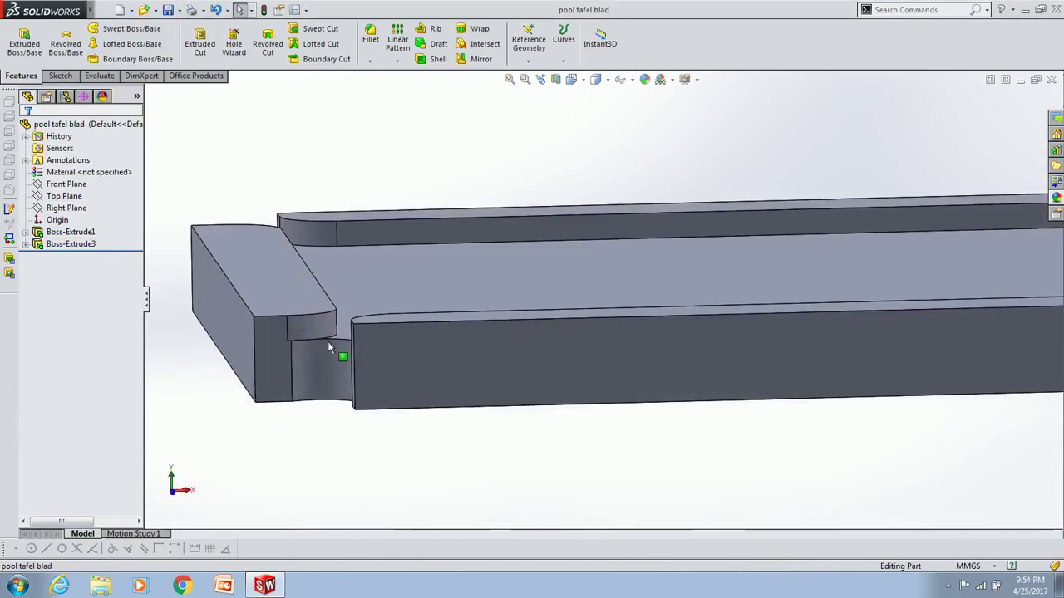
- Start a sketch on the rail's end face and draw a vertical profile line
click(327, 349)
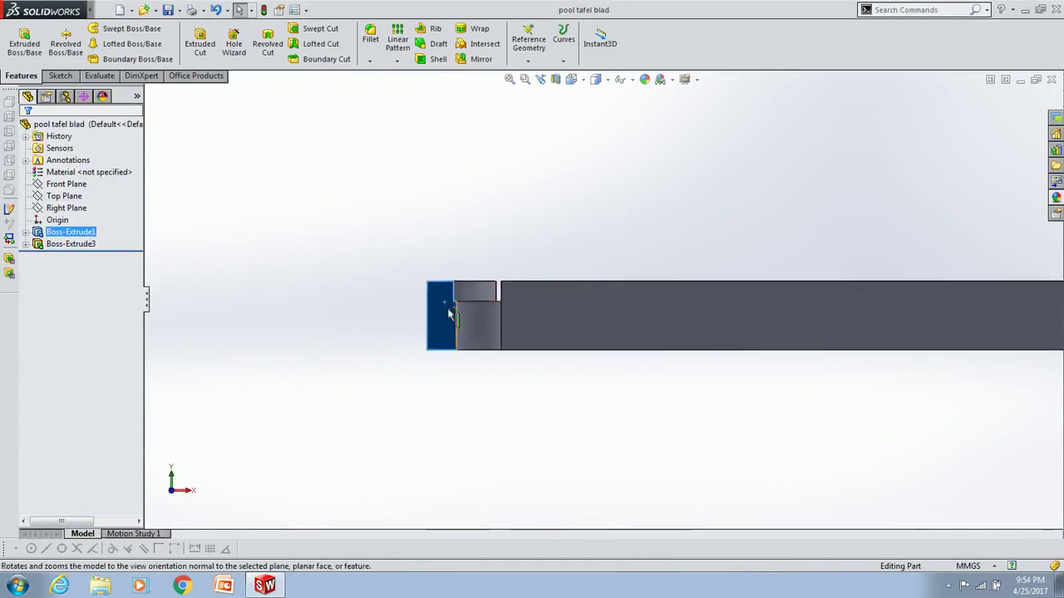
click(562, 238)
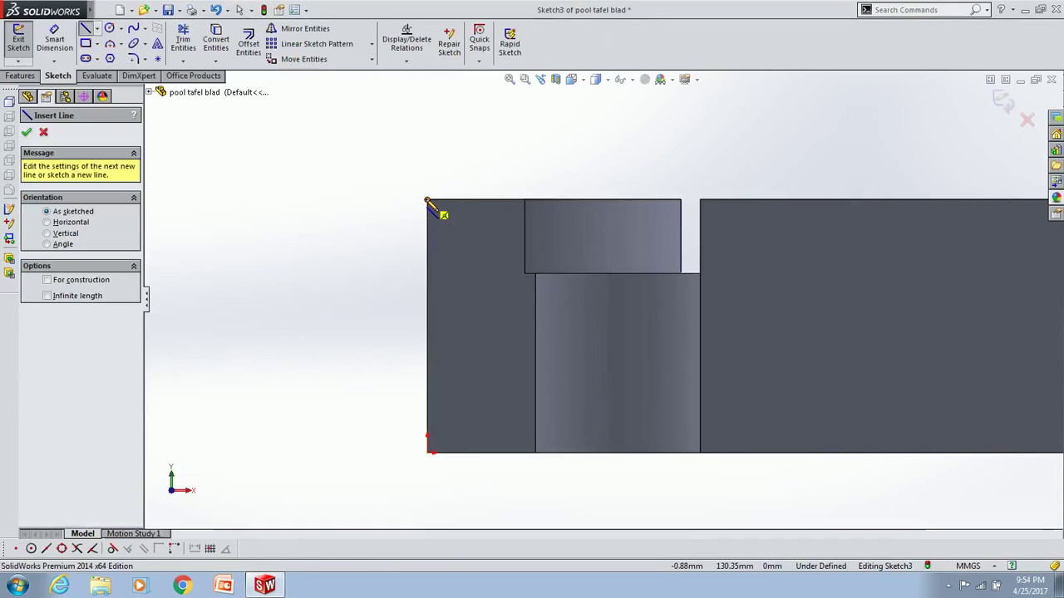
drag(427, 201, 428, 273)
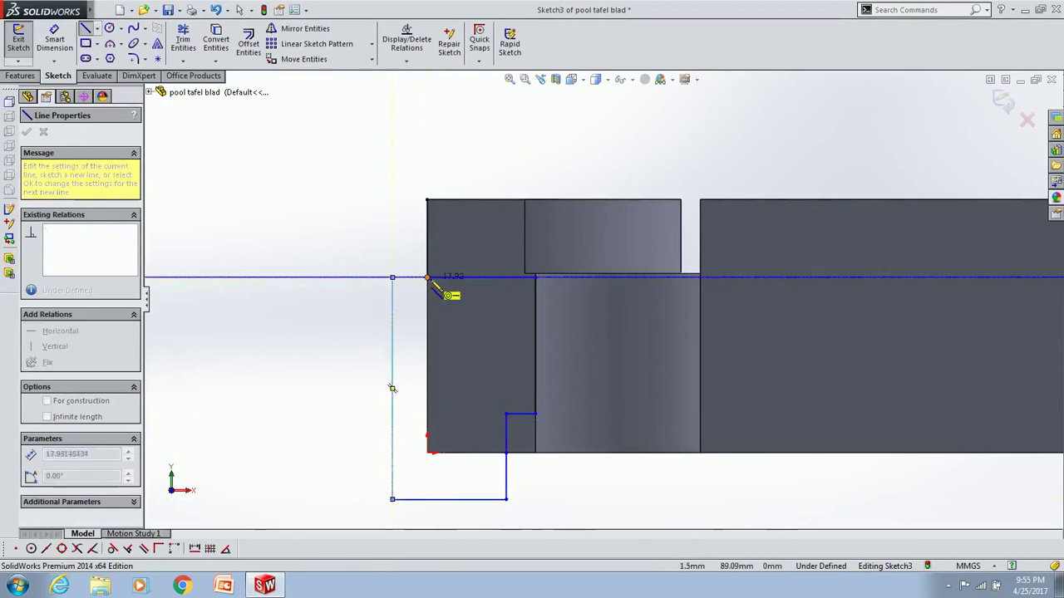
key(Escape)
scroll(599, 316, up, 10)
ctrl+middle_drag(593, 275, 221, 281)
key(Escape)
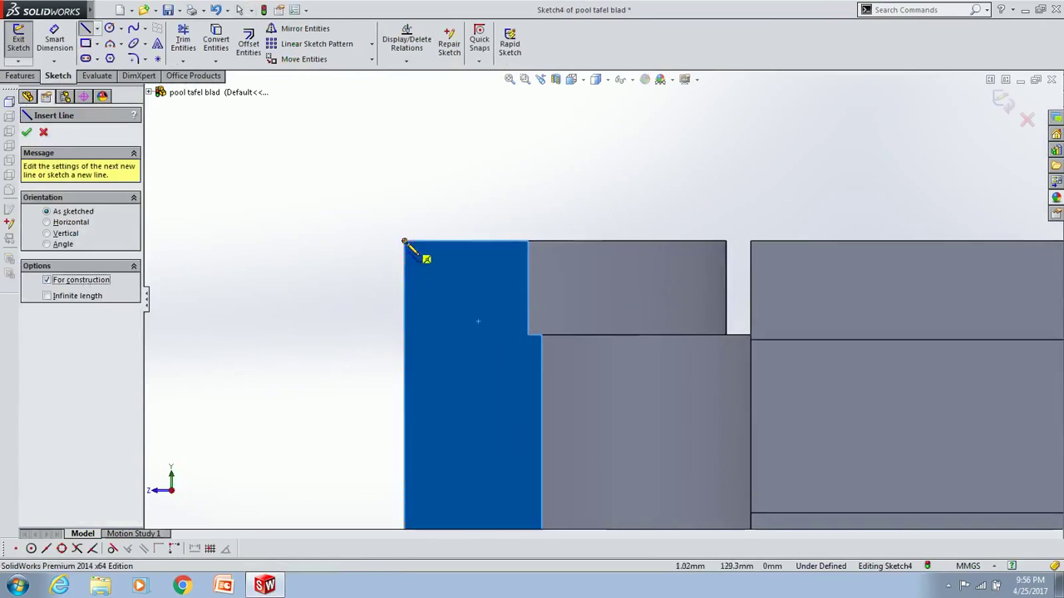
- Add a vertical construction line and finish the stepped cushion profile
drag(404, 241, 405, 339)
click(541, 507)
scroll(544, 466, up, 2)
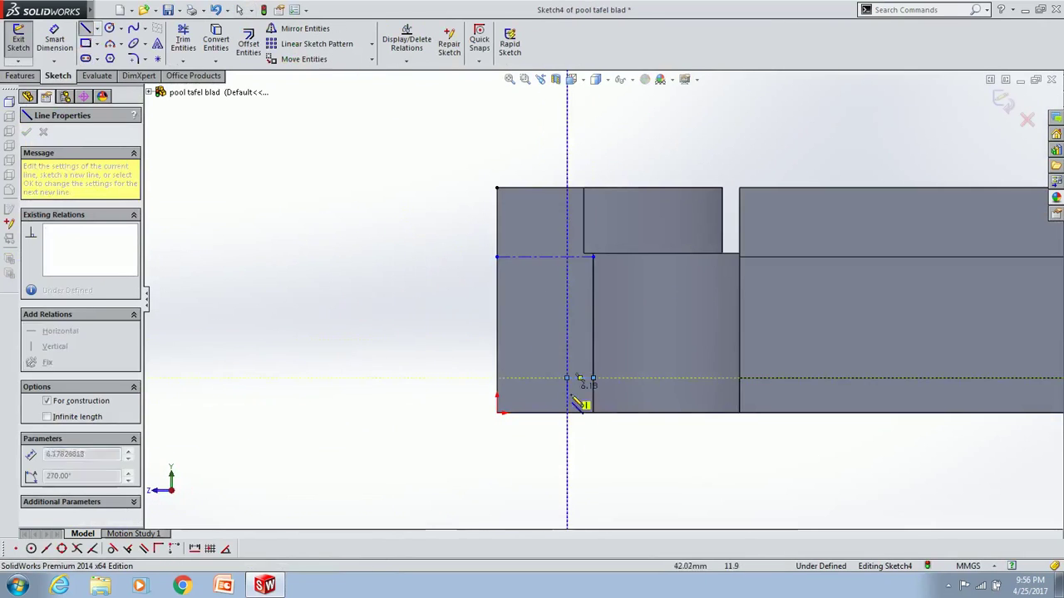
double_click(579, 405)
scroll(672, 301, up, 5)
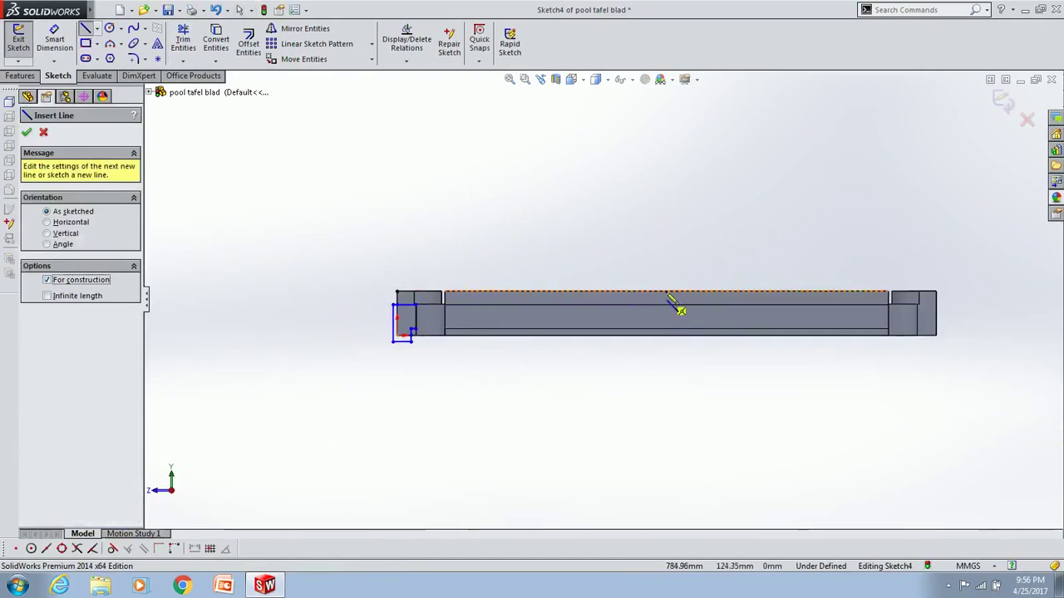
key(Escape)
drag(358, 269, 437, 374)
click(304, 59)
- Cut the profile blind 3300 mm along both long rails
click(21, 75)
click(199, 43)
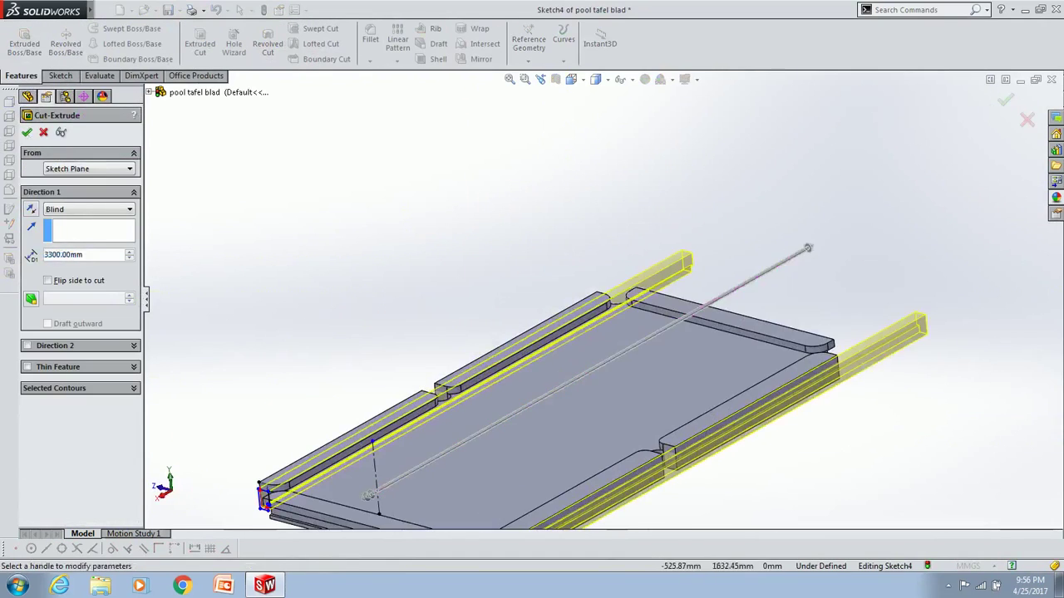
key(Return)
click(476, 181)
key(ctrl+8)
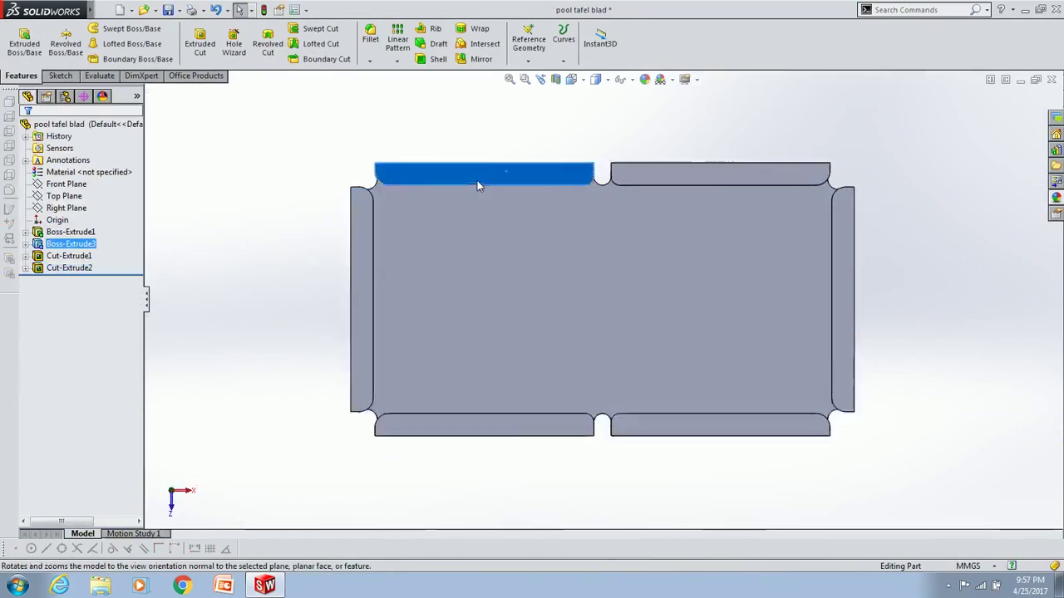
- Sketch a circle at the side pocket notch on the rail face
scroll(477, 184, up, 5)
click(820, 291)
click(822, 330)
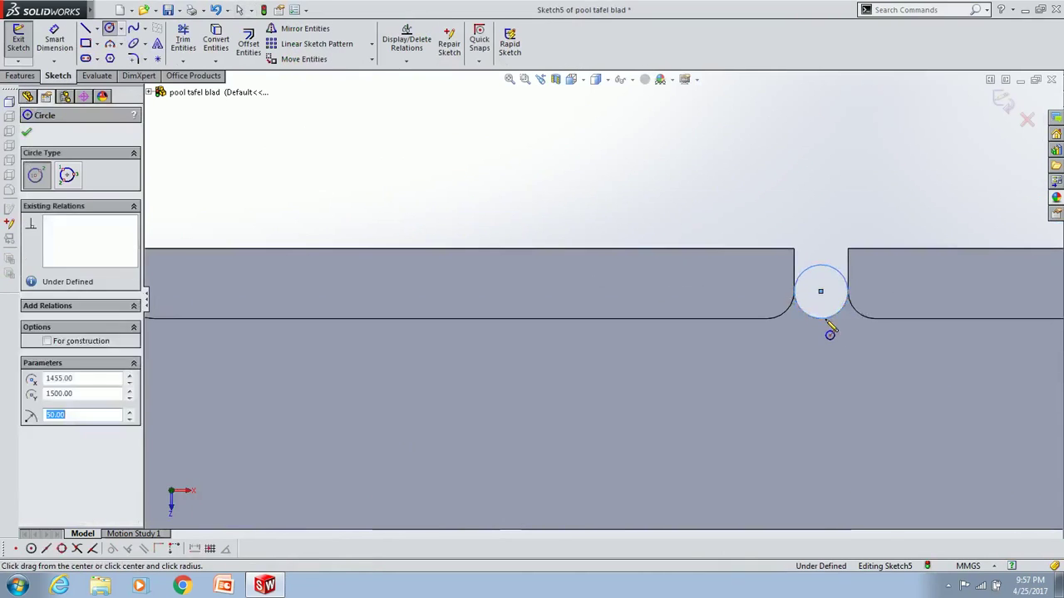
key(l)
scroll(581, 332, up, 5)
scroll(573, 368, up, 3)
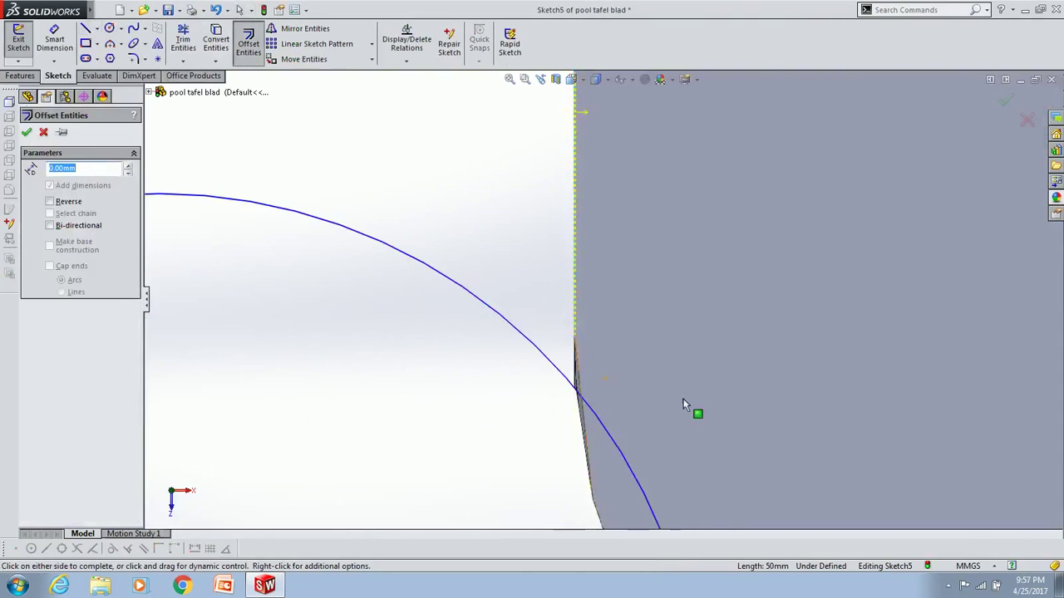
scroll(683, 405, down, 5)
click(527, 441)
click(612, 335)
key(Escape)
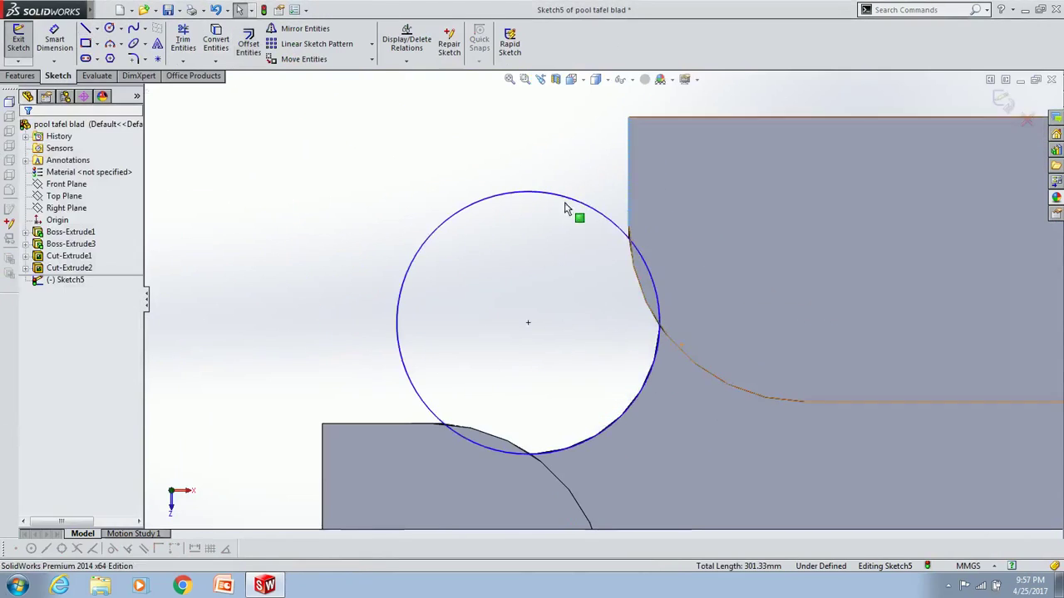
- Add a larger circle centred on the pocket with a horizontal line across it
click(183, 40)
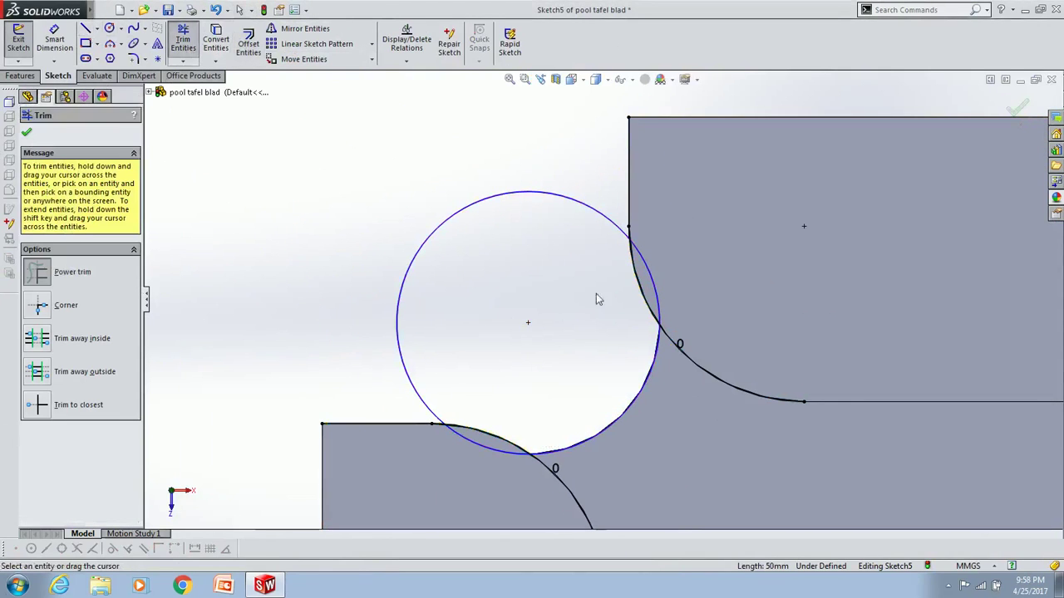
click(109, 27)
click(527, 322)
click(359, 322)
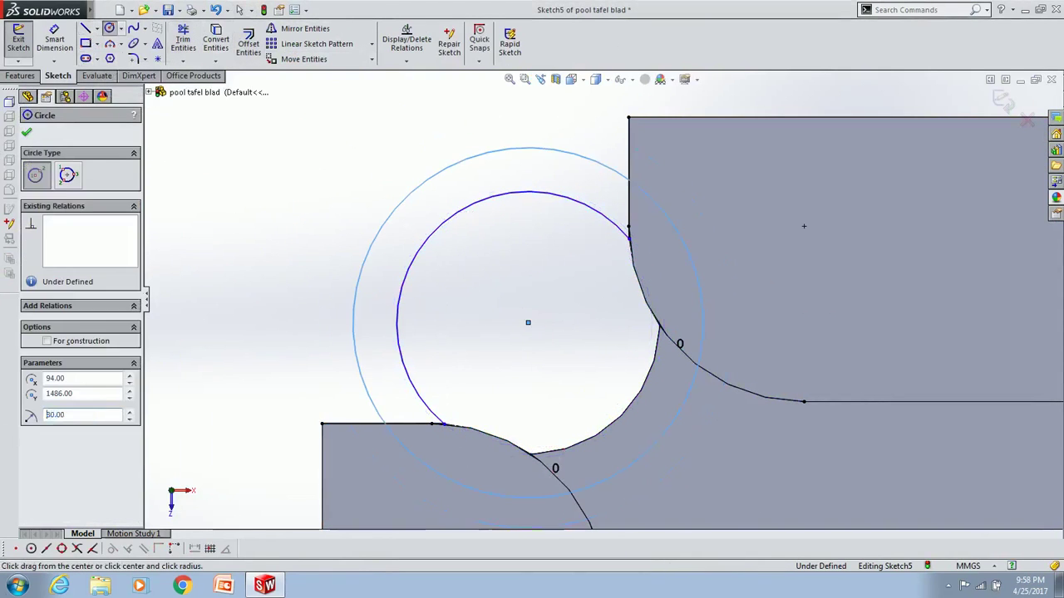
click(183, 40)
scroll(734, 331, down, 4)
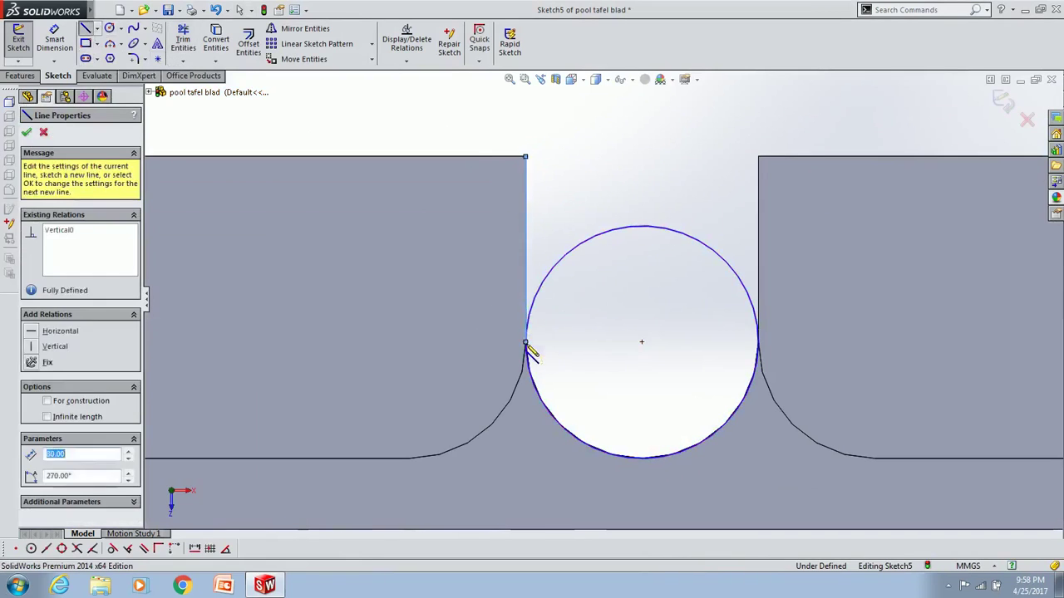
click(526, 341)
click(757, 342)
click(183, 40)
key(Escape)
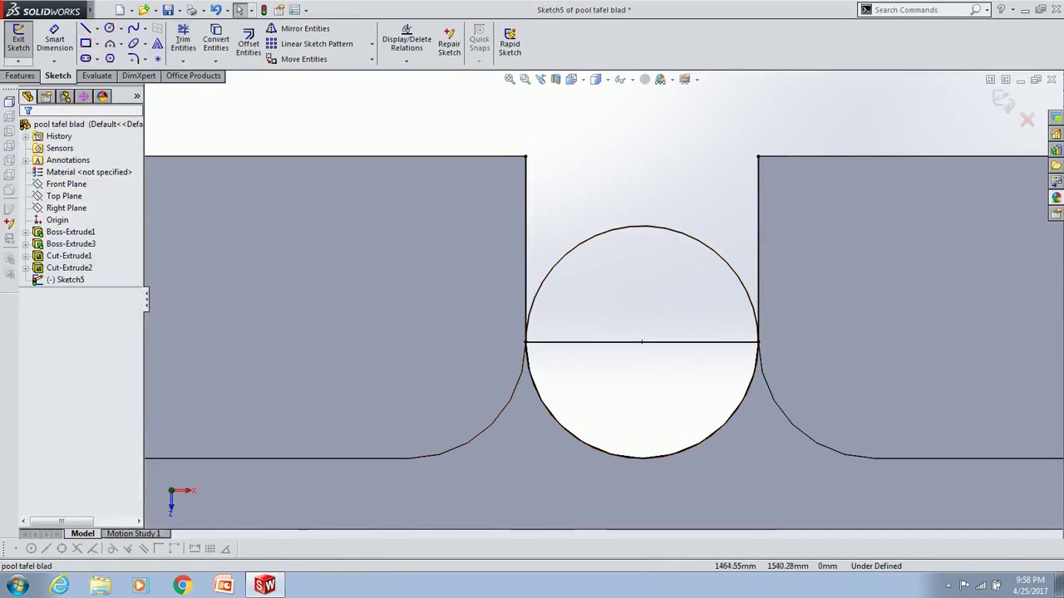
- Draw a larger concentric circle and trim it down to its top arc
click(640, 342)
click(794, 291)
key(Escape)
click(183, 40)
drag(806, 237, 790, 297)
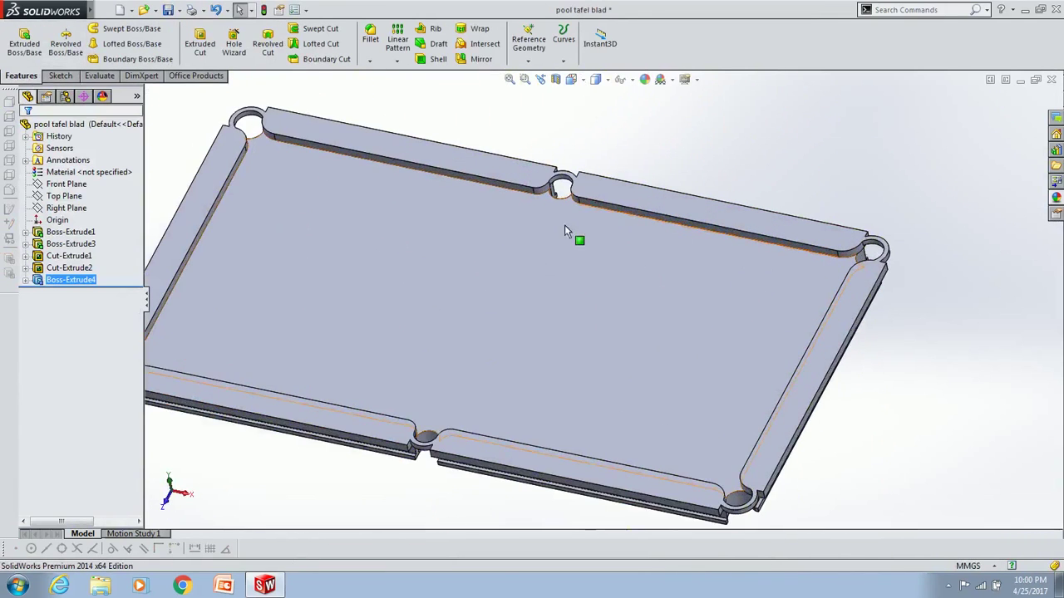
- Start a sketch on the table's top face and offset the edges around the pockets
scroll(427, 255, down, 2)
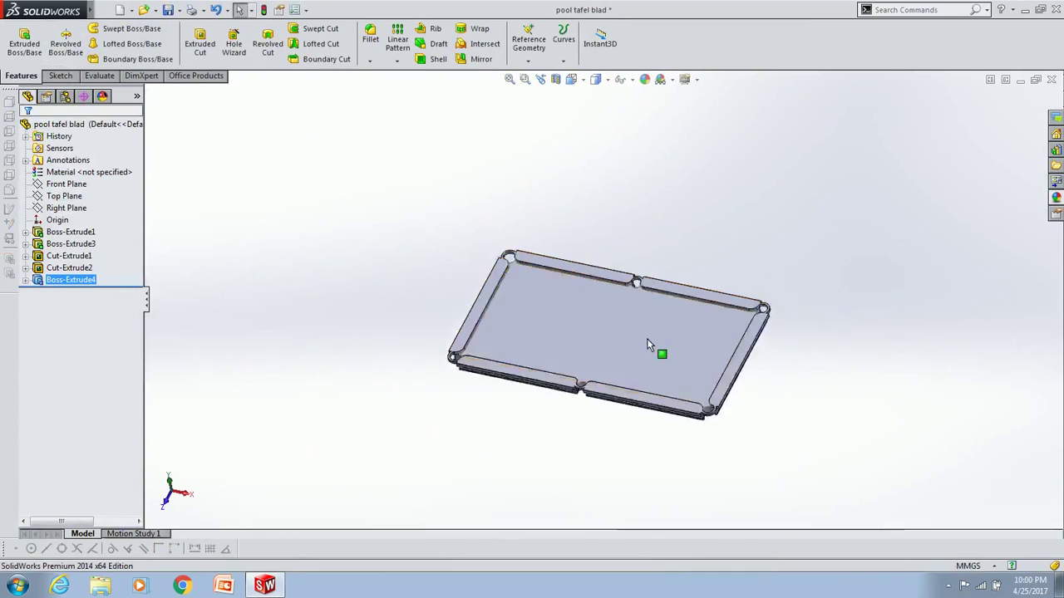
click(614, 230)
click(532, 208)
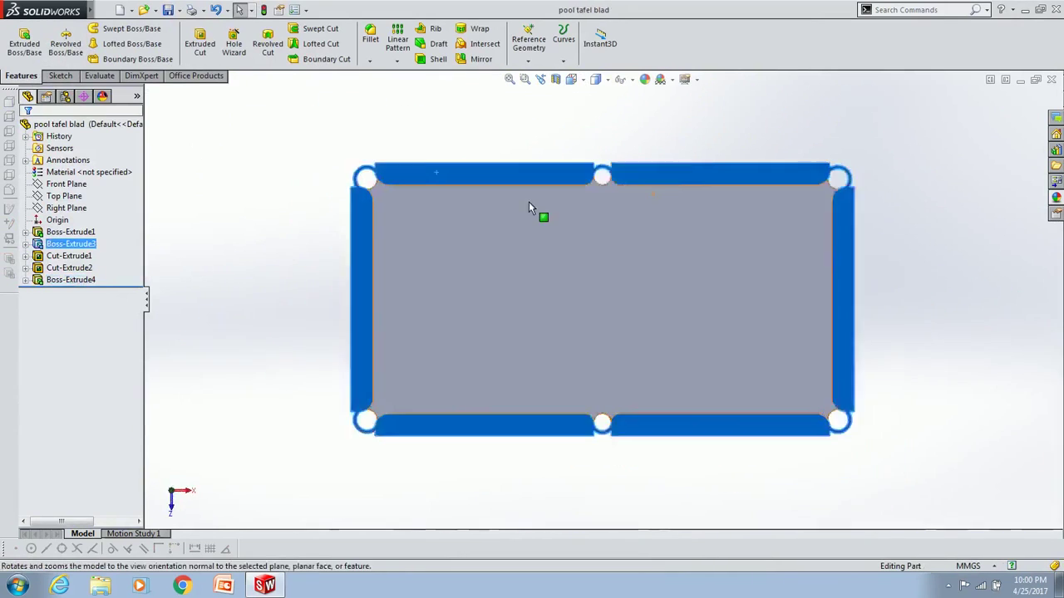
click(254, 56)
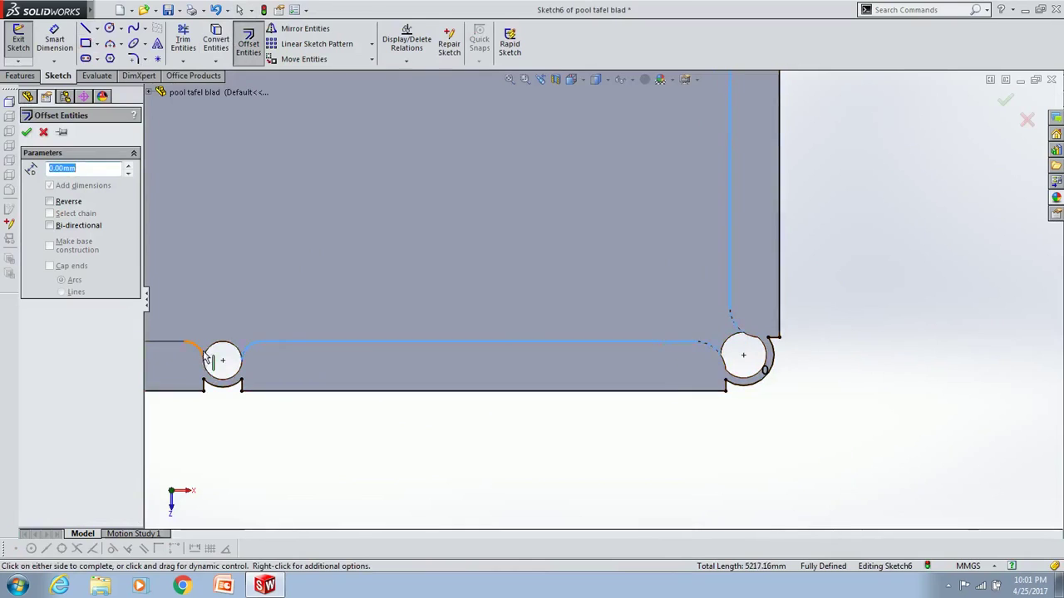
click(573, 91)
key(Return)
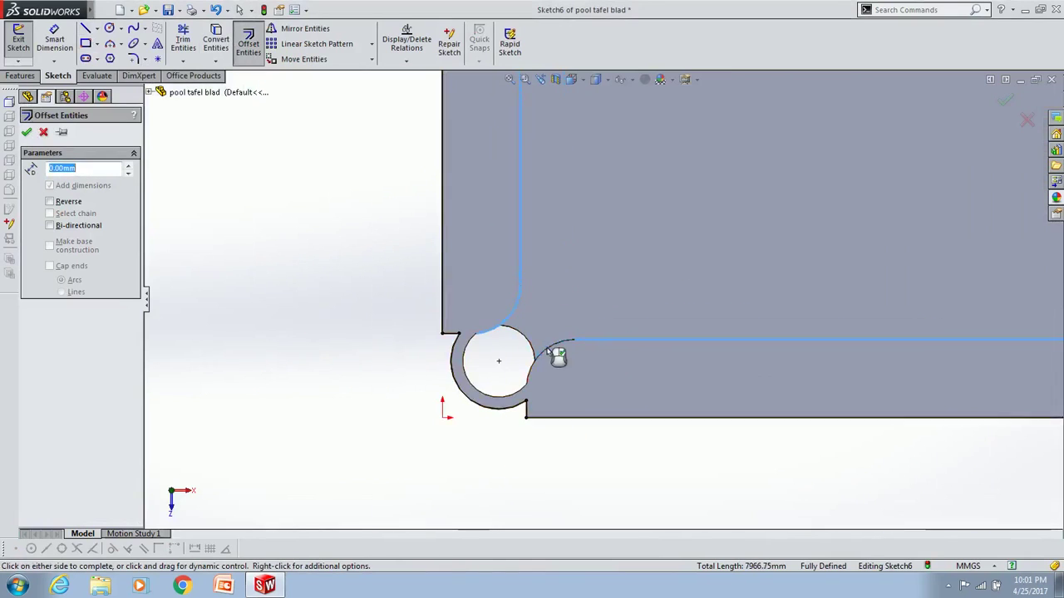
click(557, 356)
key(Return)
scroll(354, 357, up, 5)
scroll(353, 357, down, 5)
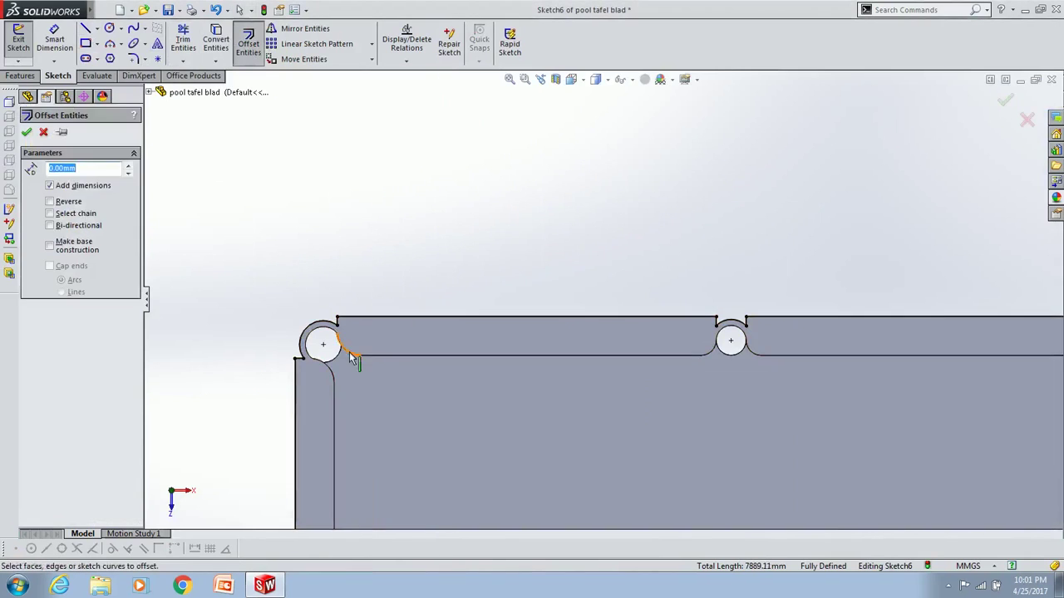
key(Return)
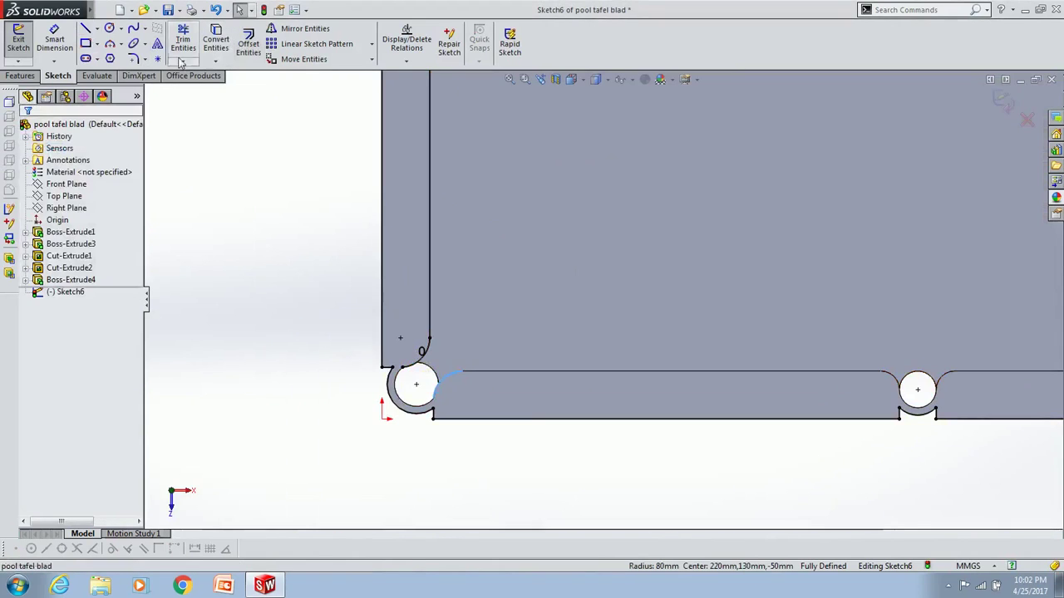
- Offset the right and top rail edges as well
key(Return)
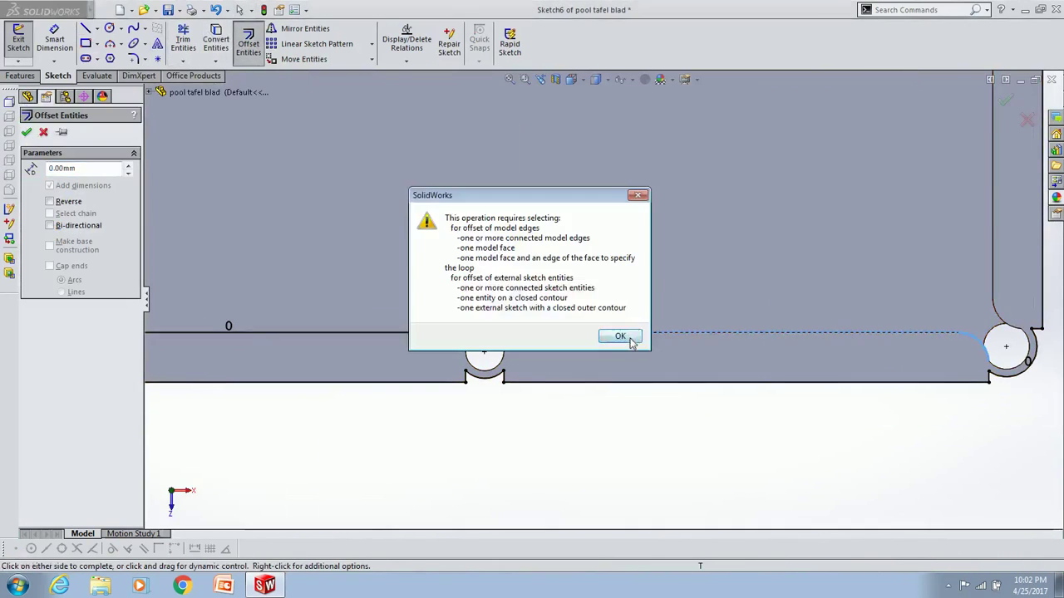
key(Return)
click(561, 345)
scroll(742, 234, up, 3)
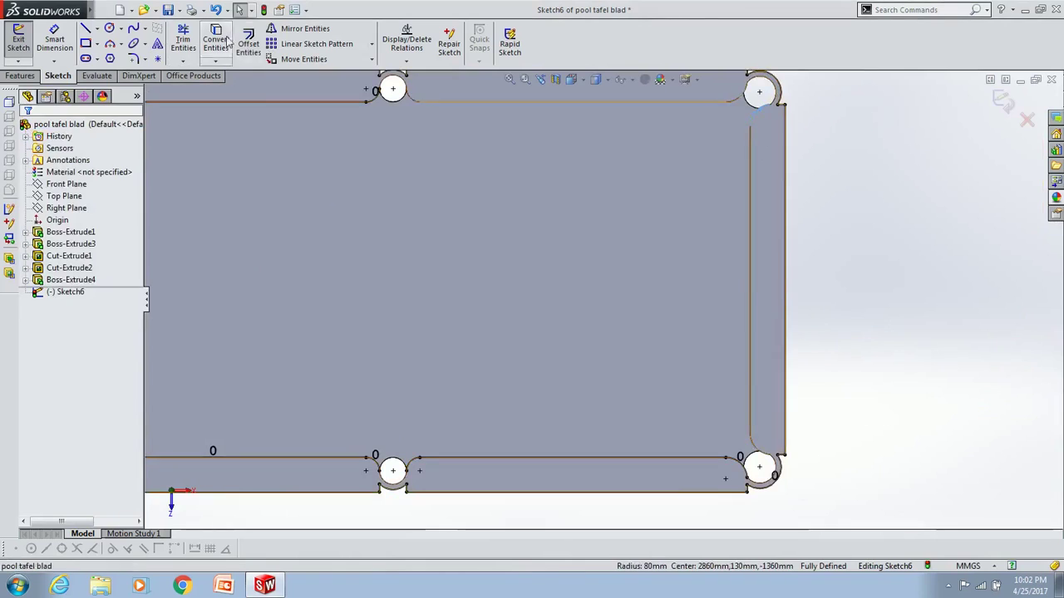
key(Return)
click(757, 449)
scroll(398, 283, up, 2)
key(Return)
- Draw lines to close the rail regions between the pockets
click(399, 283)
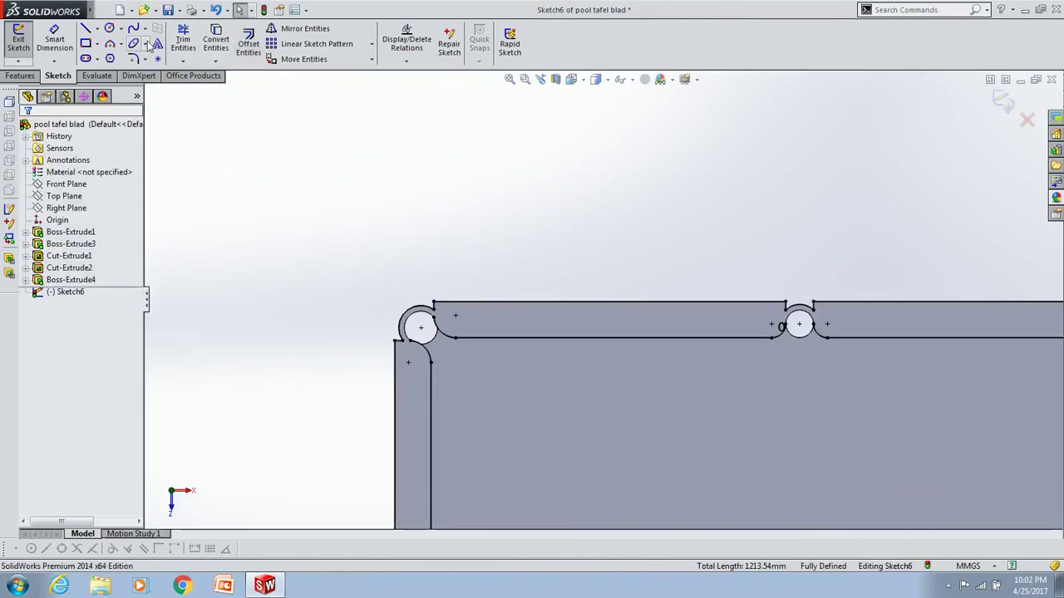
scroll(409, 256, up, 3)
key(l)
scroll(404, 249, down, 3)
scroll(570, 488, up, 3)
scroll(546, 380, down, 3)
scroll(724, 321, up, 3)
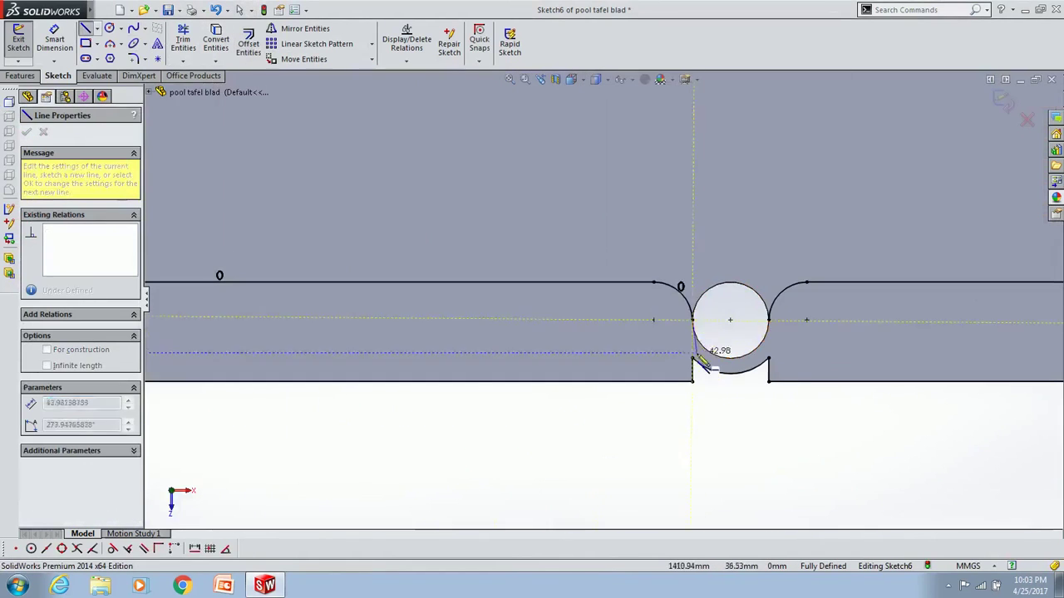
scroll(723, 204, down, 3)
scroll(462, 295, up, 3)
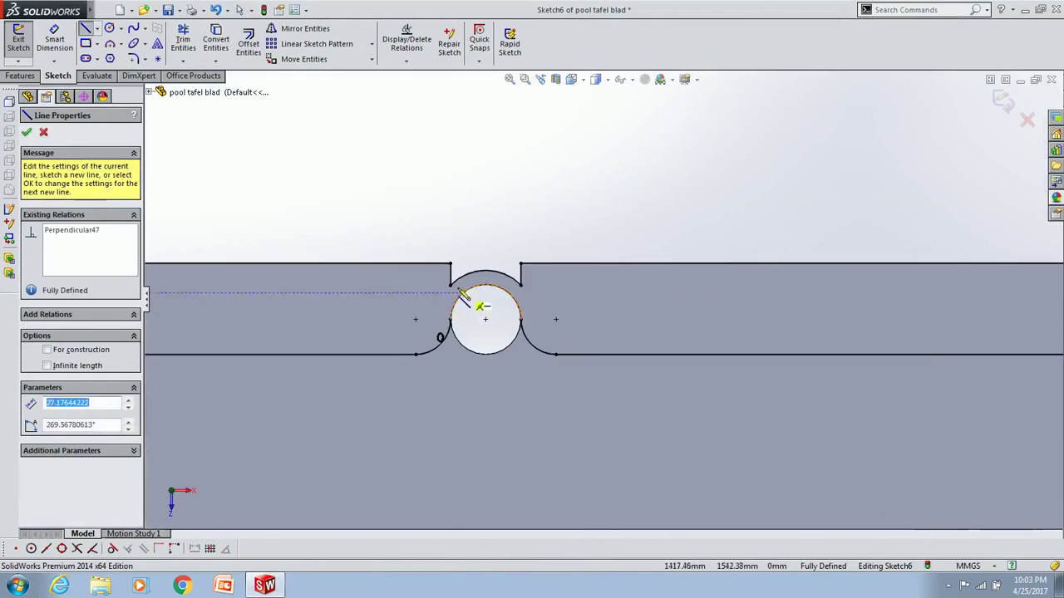
scroll(522, 320, down, 3)
- Extrude the top rail region 25 mm
key(Escape)
click(525, 212)
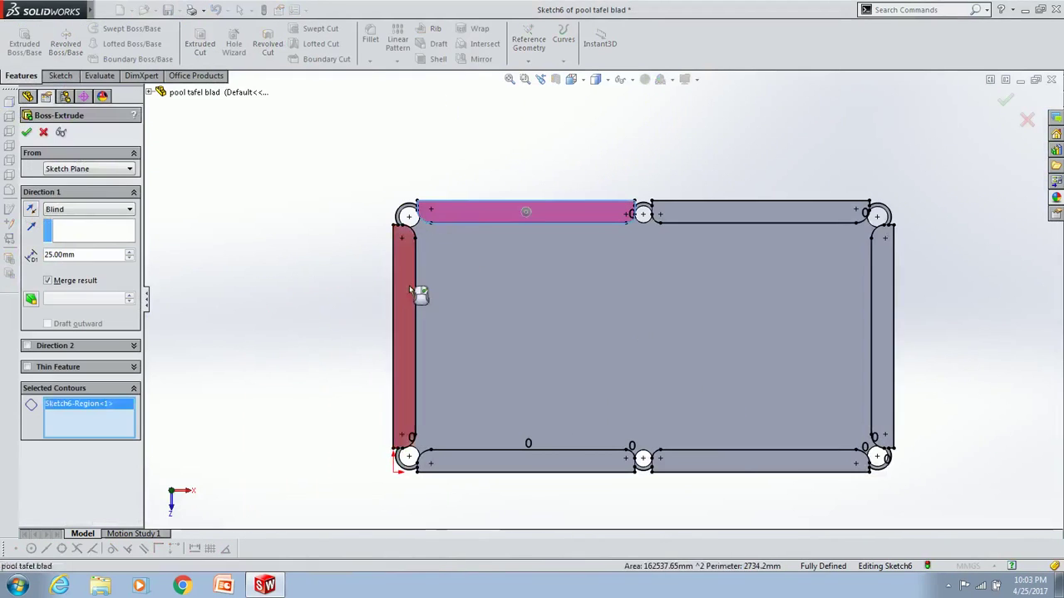
key(Return)
scroll(657, 276, up, 2)
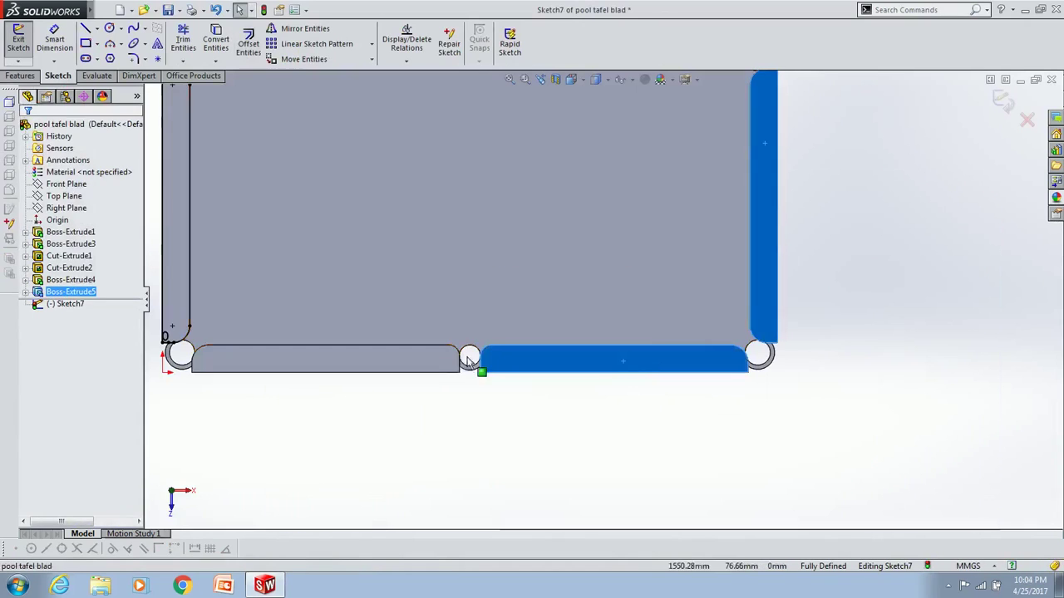
- Offset the table outline 80 mm inward
click(248, 40)
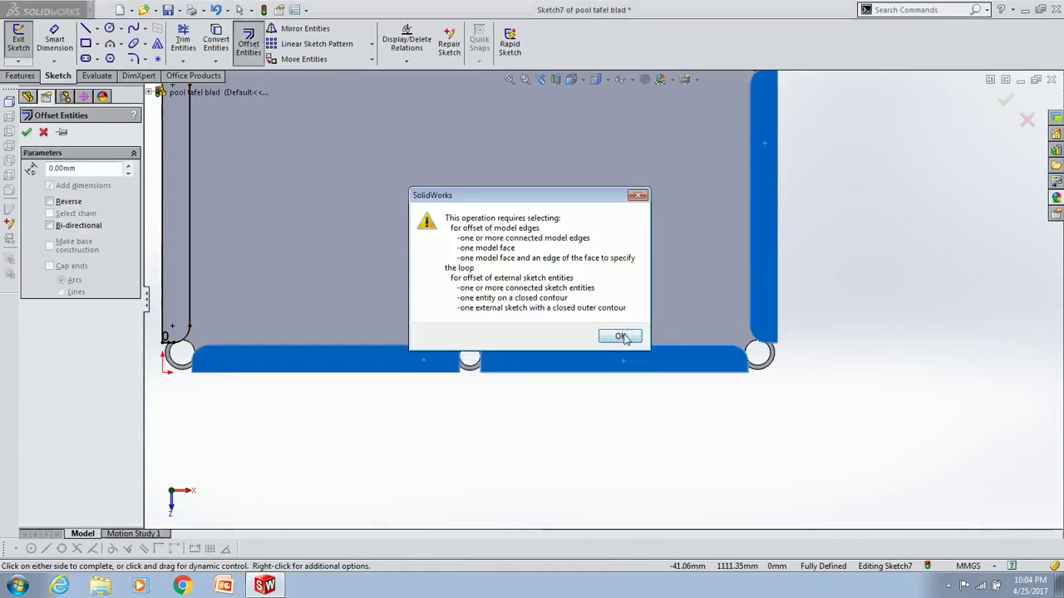
click(620, 337)
key(Escape)
scroll(567, 241, down, 3)
scroll(410, 388, up, 2)
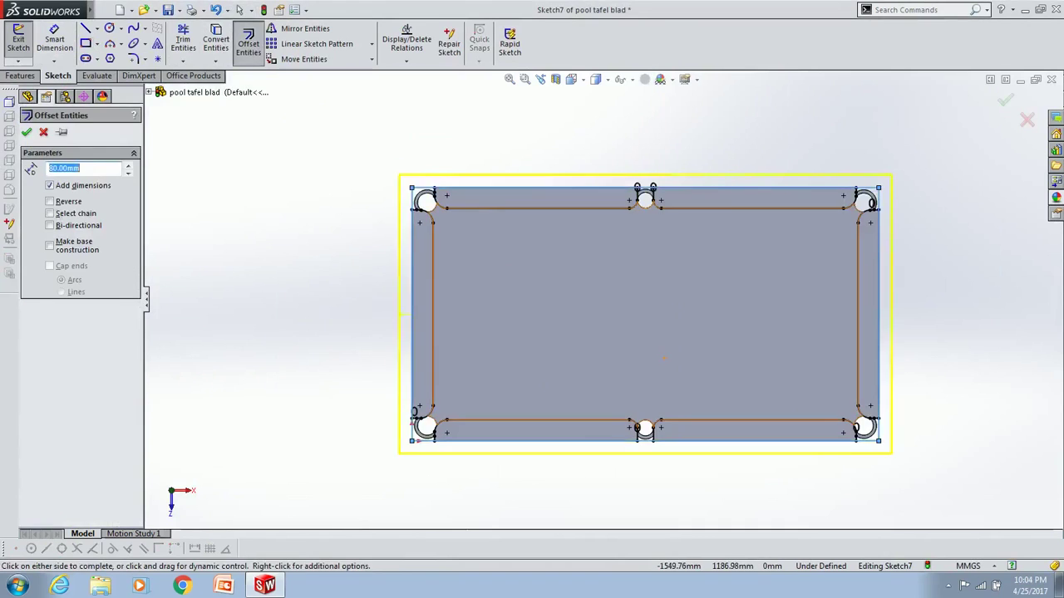
click(27, 132)
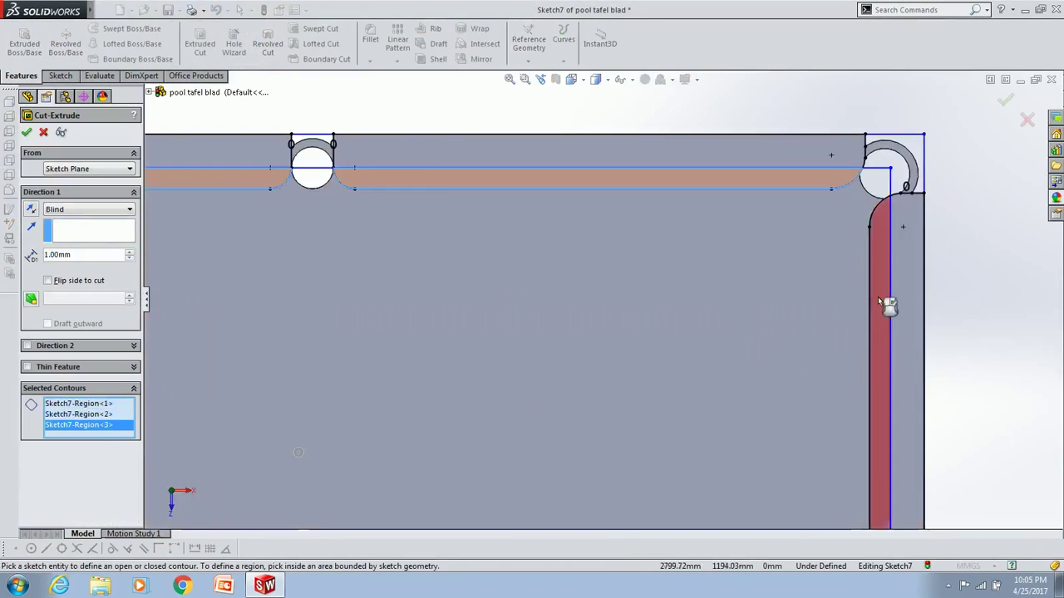
- Cut the selected rail regions 0.5 mm deep and view the table tilted in 3D
click(878, 301)
key(f)
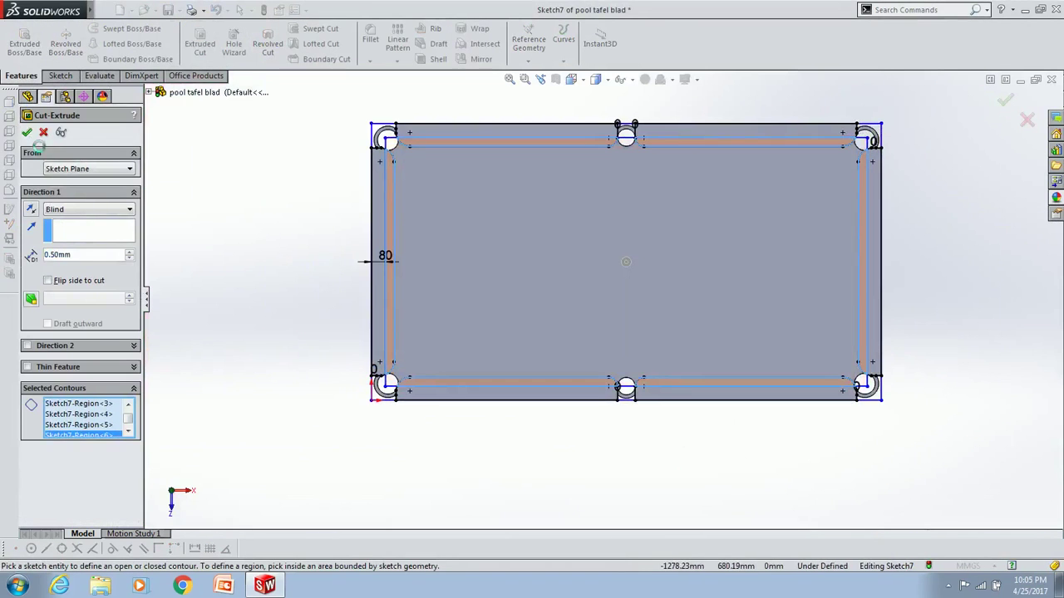
middle_drag(700, 162, 615, 326)
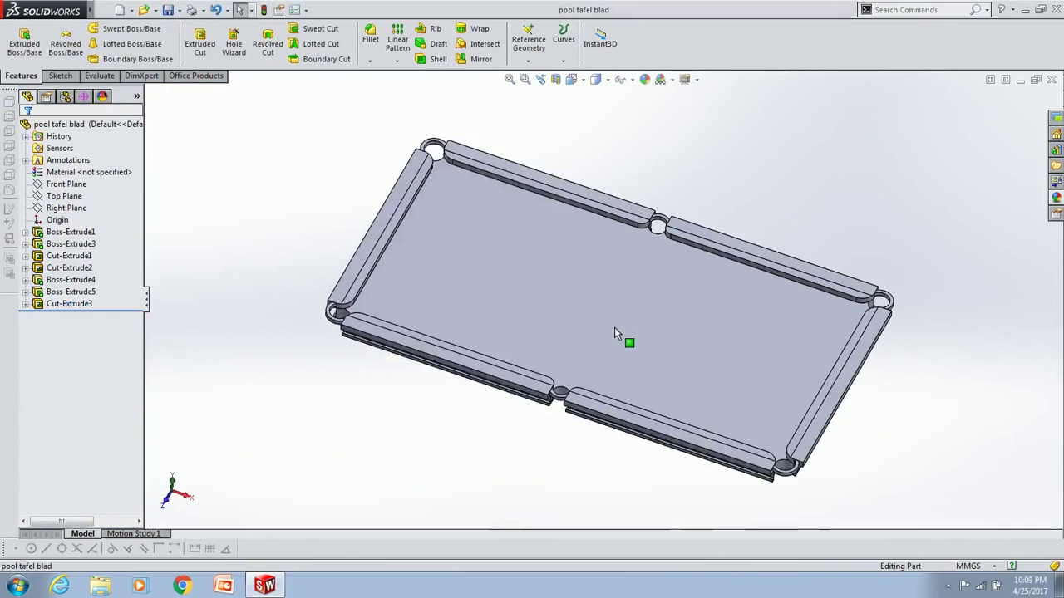
- Create Plane1 offset 1405 mm from a rail face
click(181, 10)
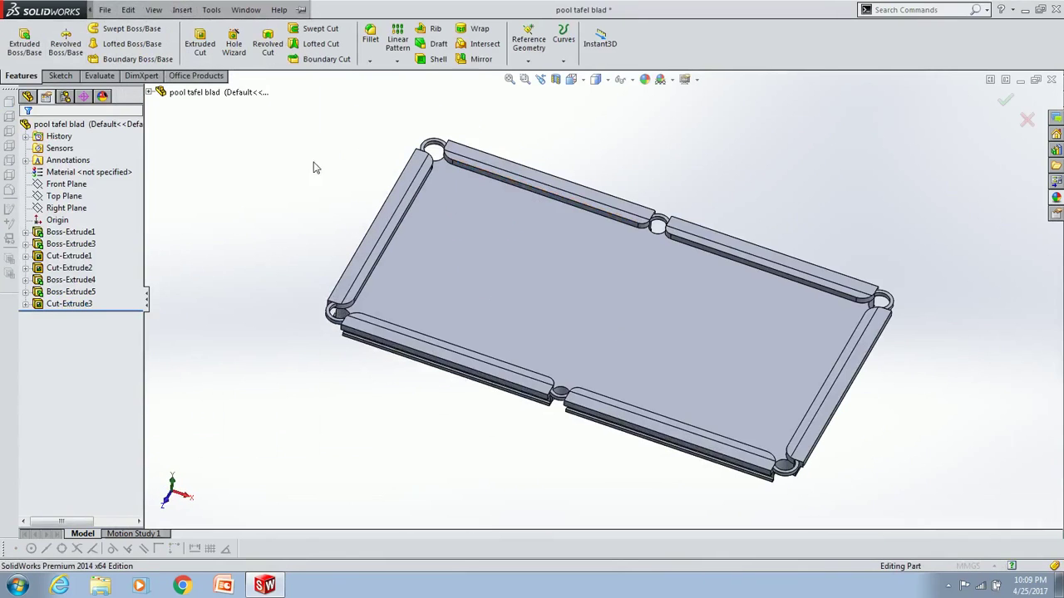
click(517, 298)
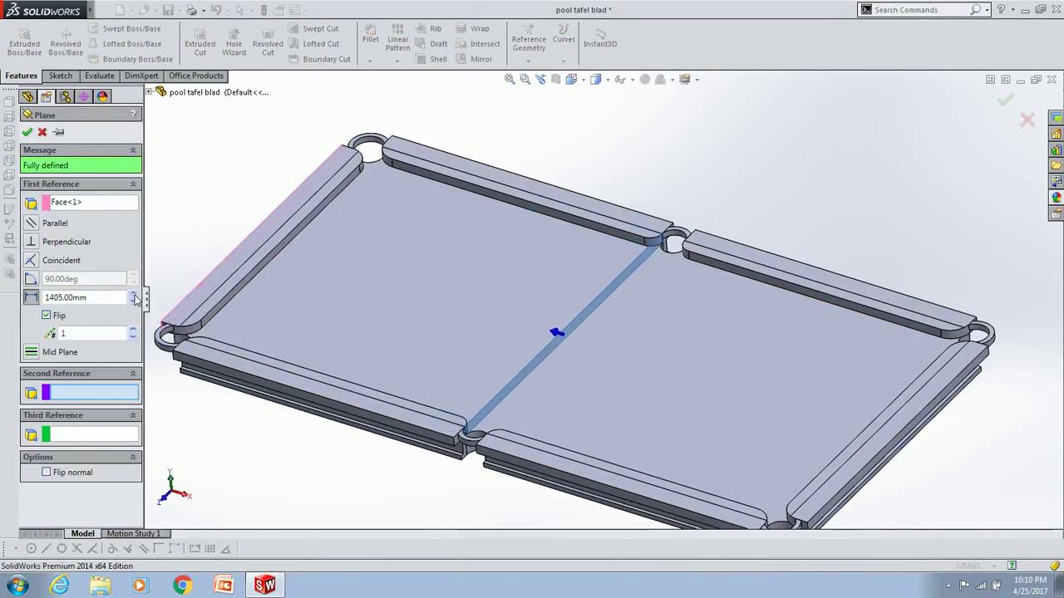
click(28, 131)
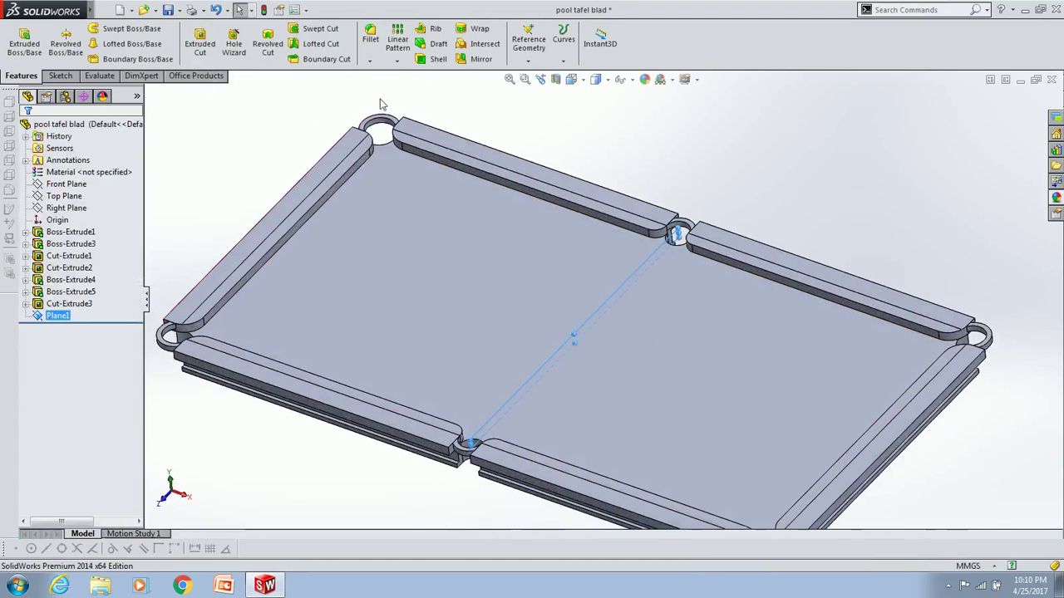
- Section the model on Plane1 flipped 180° and view it normal-on
click(555, 79)
text(180)
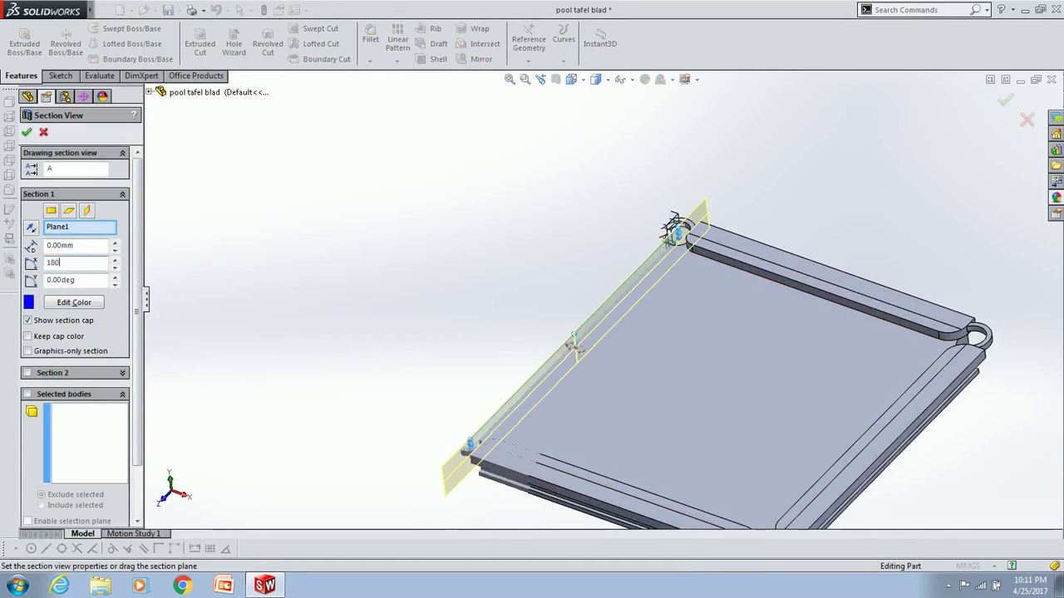
key(Return)
click(26, 131)
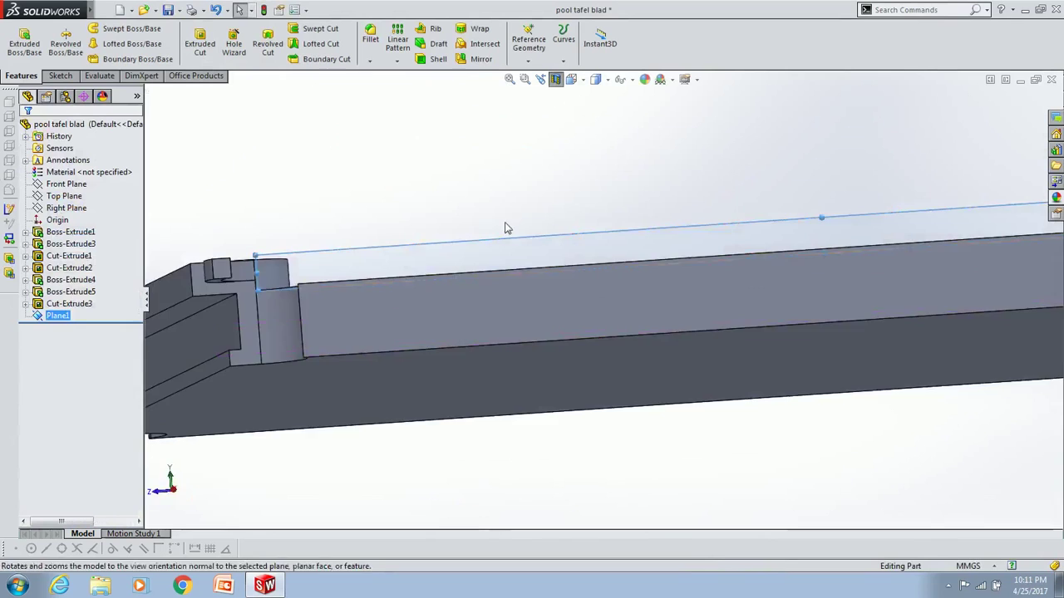
middle_drag(380, 257, 798, 268)
key(ctrl+8)
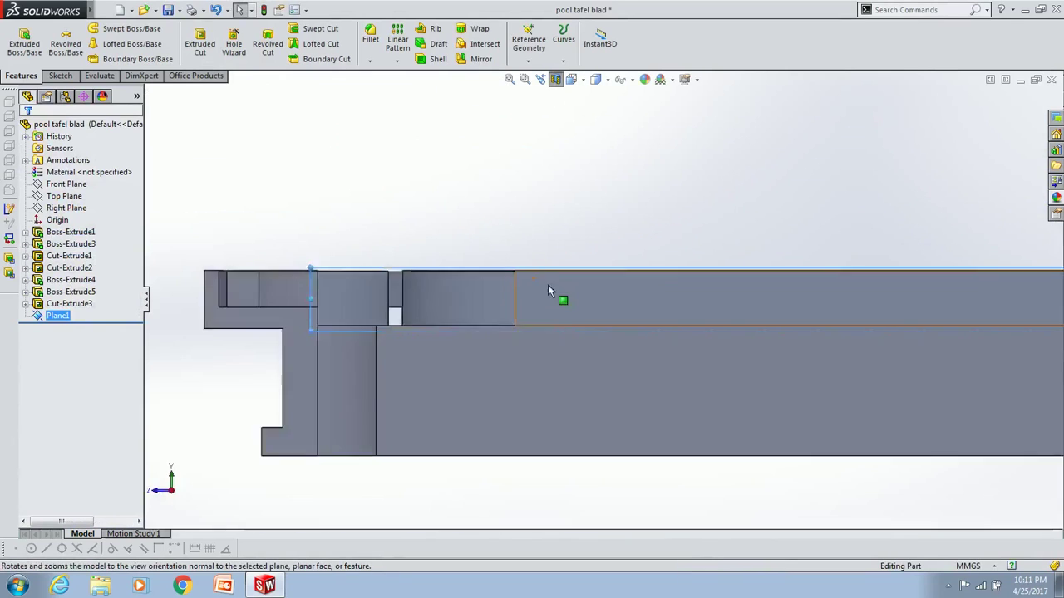
- Sketch a thin rectangular profile on Plane1
key(l)
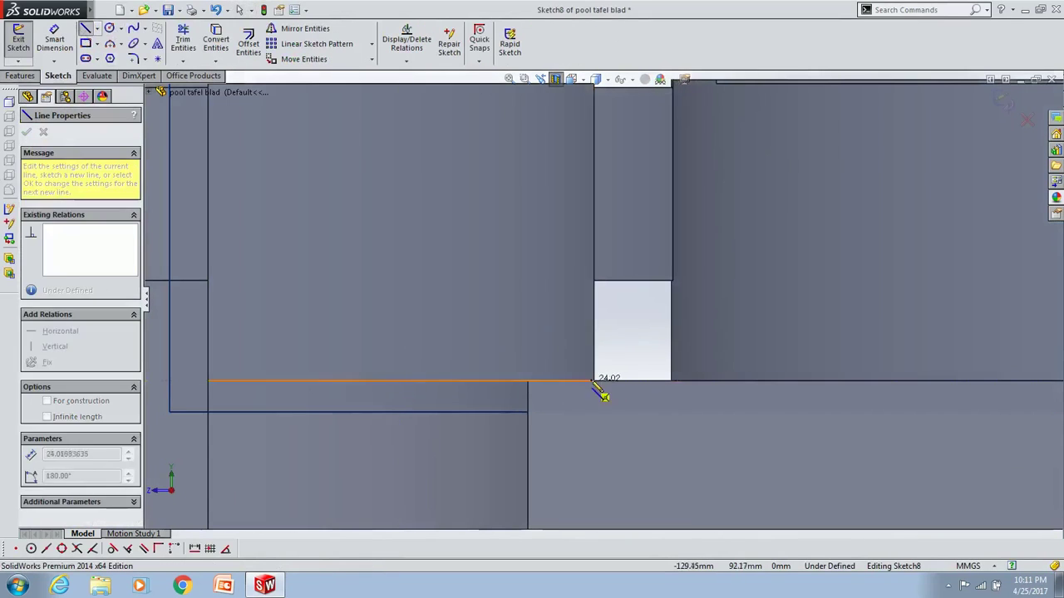
key(r)
scroll(582, 333, up, 5)
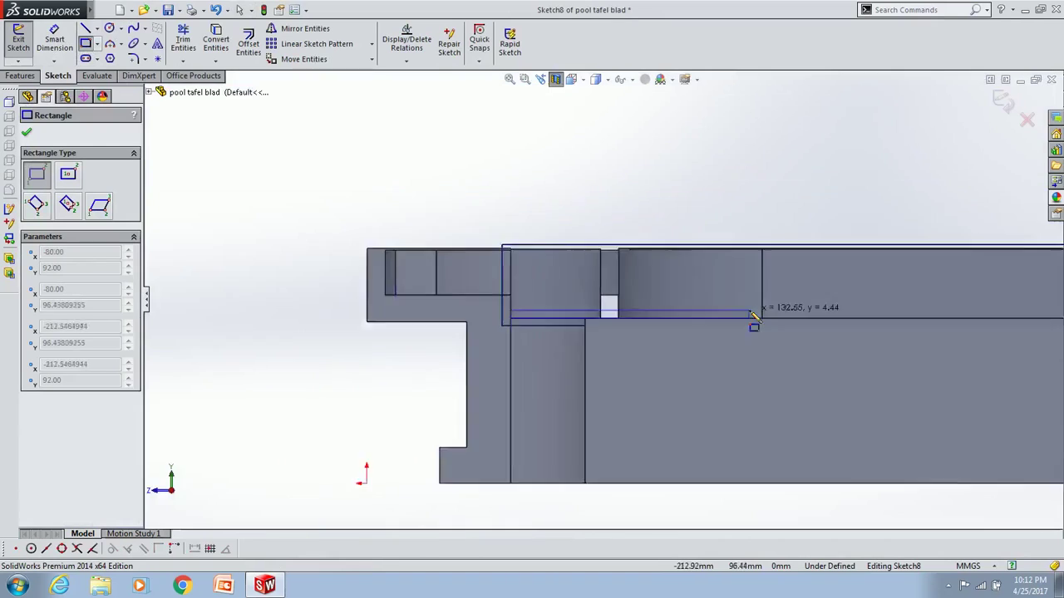
scroll(756, 316, down, 5)
key(Escape)
click(691, 415)
scroll(556, 245, up, 3)
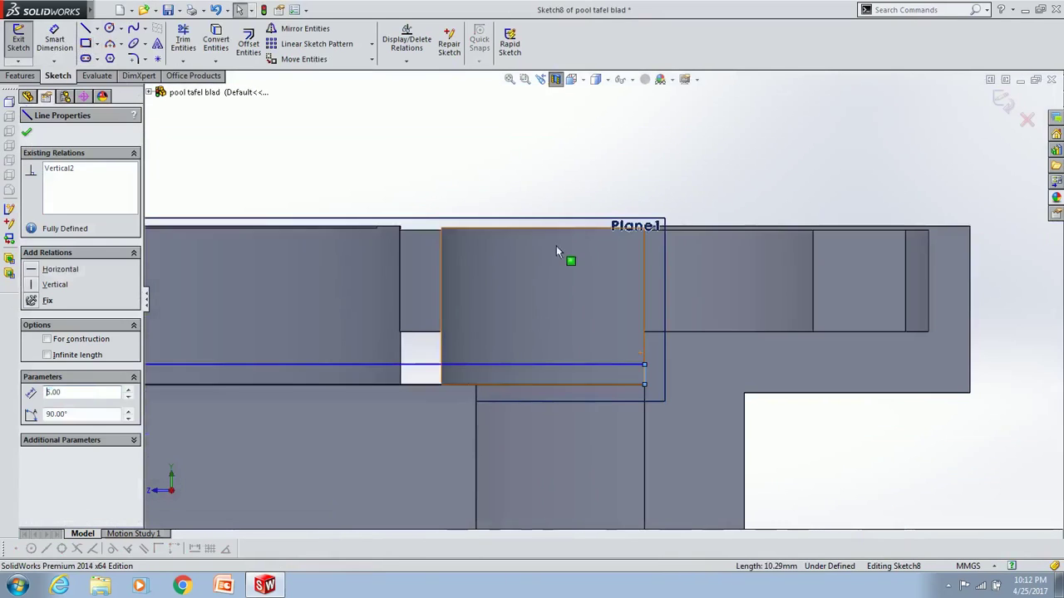
key(Escape)
scroll(361, 342, up, 3)
scroll(552, 284, up, 3)
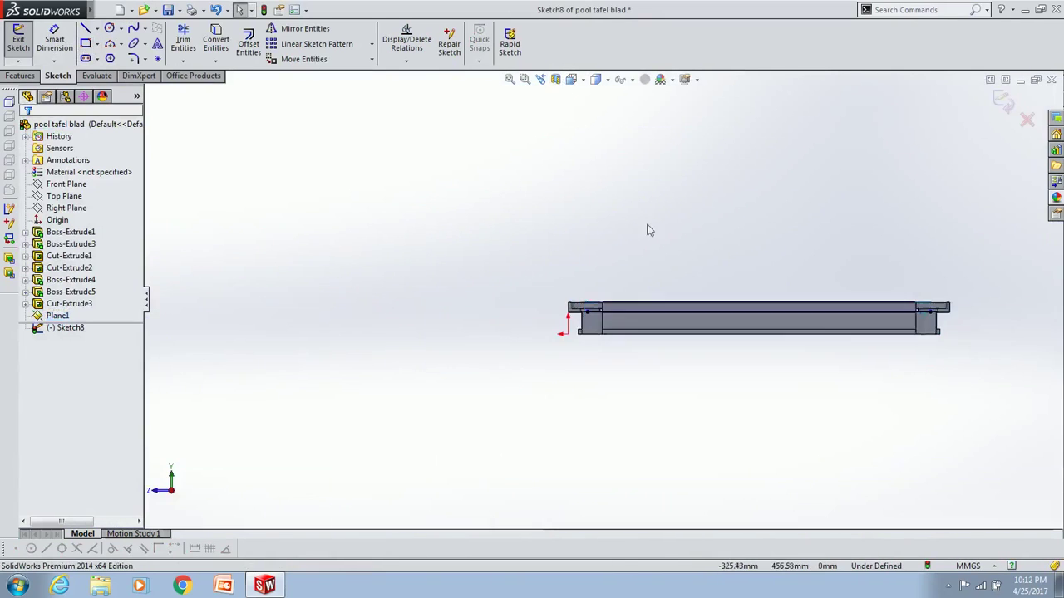
- Cut the profile in both directions along the table, 1381.50 mm deep
key(ctrl+7)
click(20, 75)
scroll(341, 206, down, 5)
click(28, 344)
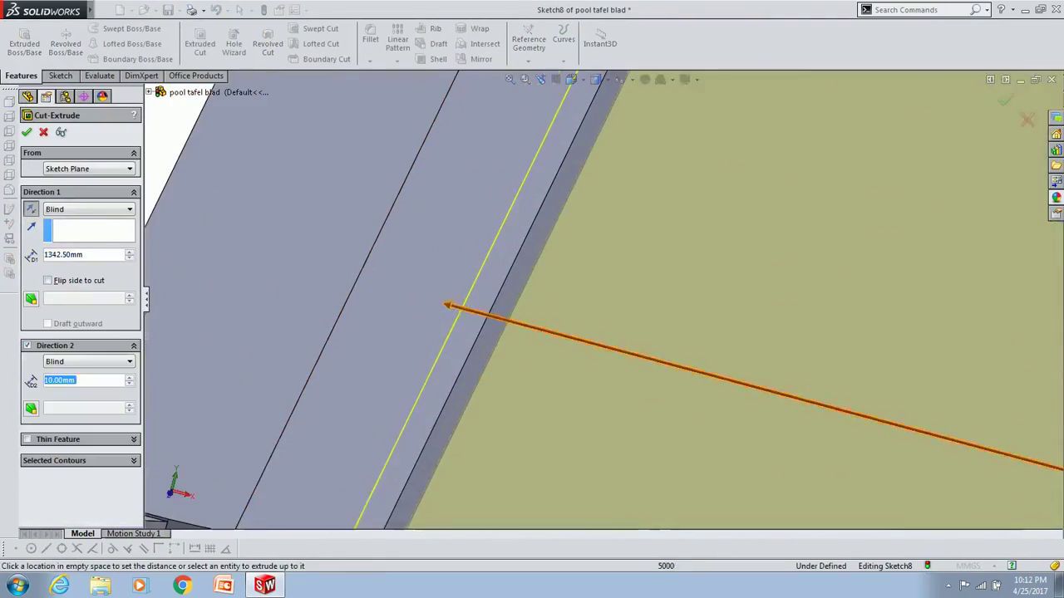
scroll(446, 304, down, 3)
middle_drag(368, 408, 594, 337)
scroll(593, 337, up, 5)
text(1380)
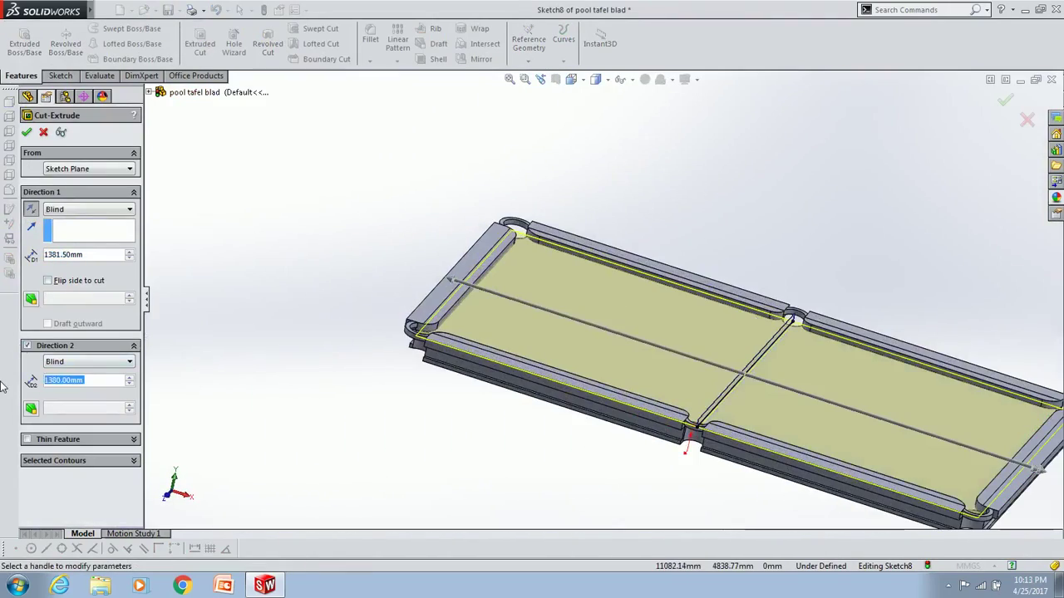
key(Return)
scroll(523, 295, down, 3)
- Preview a fillet on the notched rail edge, then cancel it
click(370, 39)
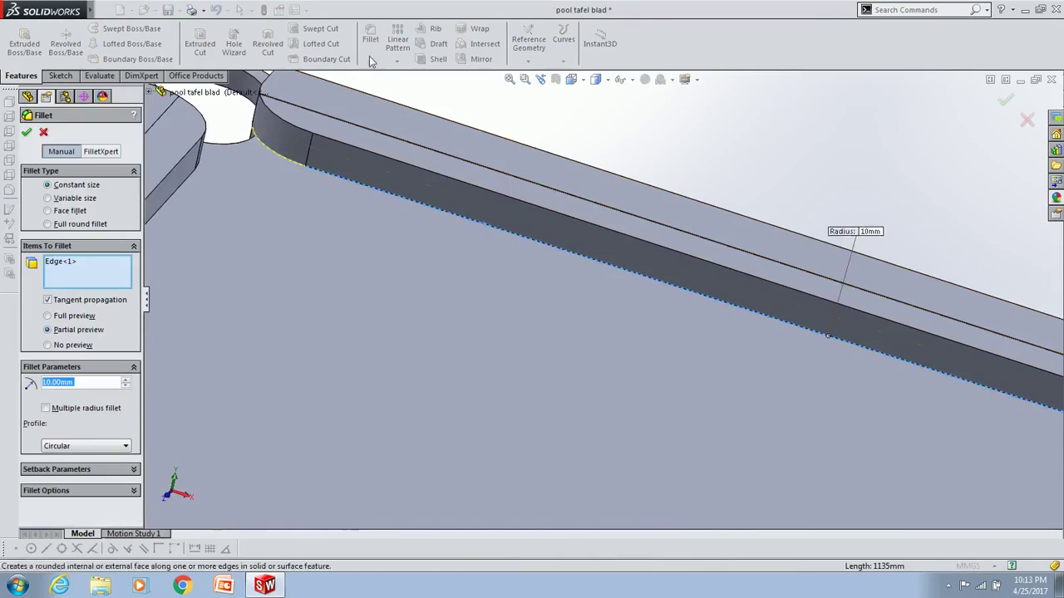
middle_drag(523, 294, 917, 281)
scroll(917, 281, down, 5)
click(126, 383)
middle_drag(611, 370, 3, 384)
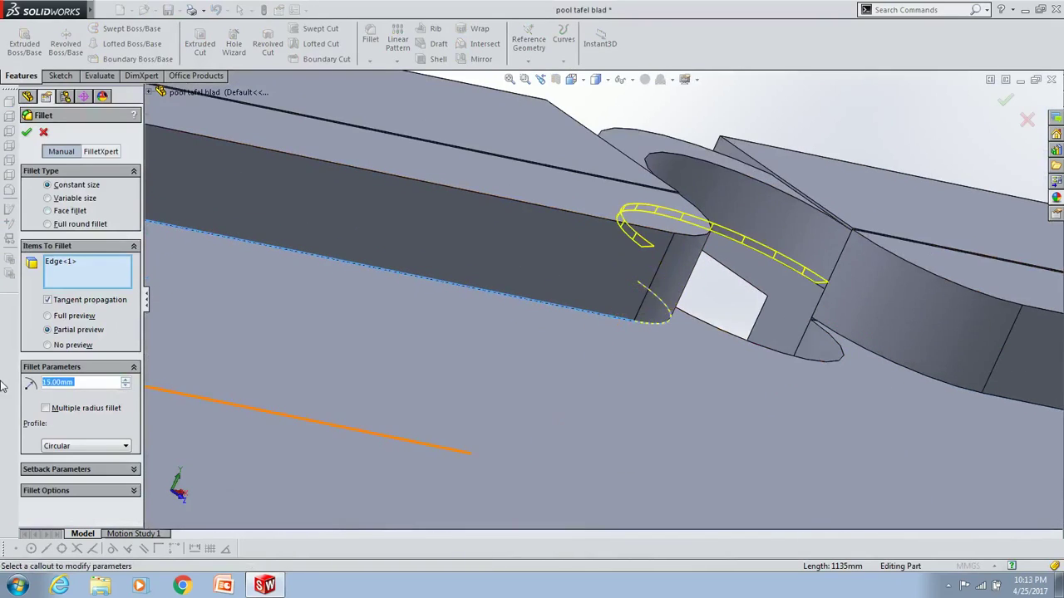
key(Escape)
- Chamfer two rail edges beside the first pocket at 20 mm, 45°
click(370, 60)
click(380, 84)
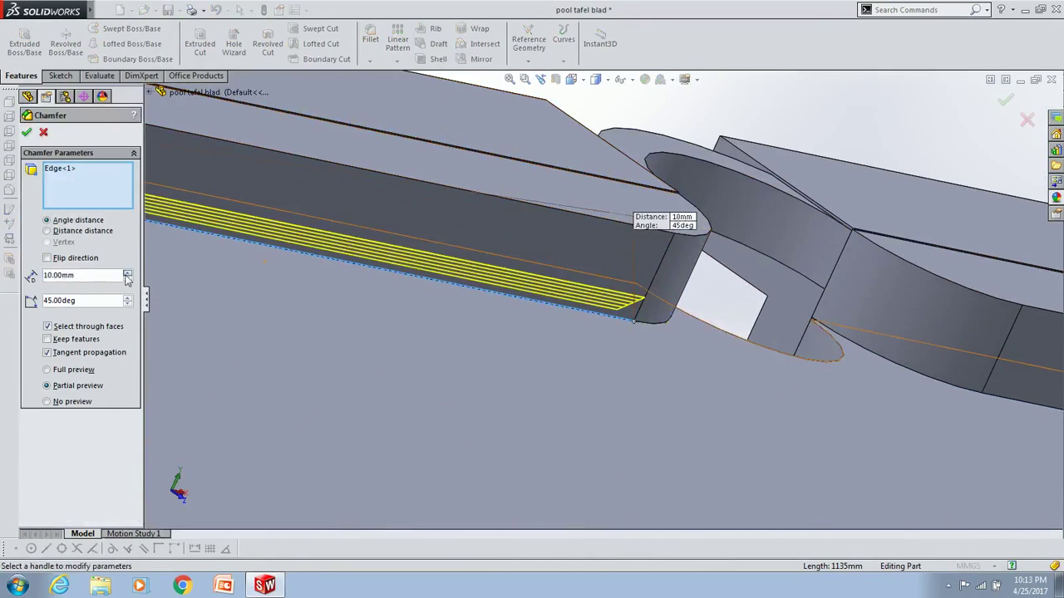
middle_drag(499, 332, 362, 269)
click(465, 279)
scroll(582, 332, up, 5)
key(Return)
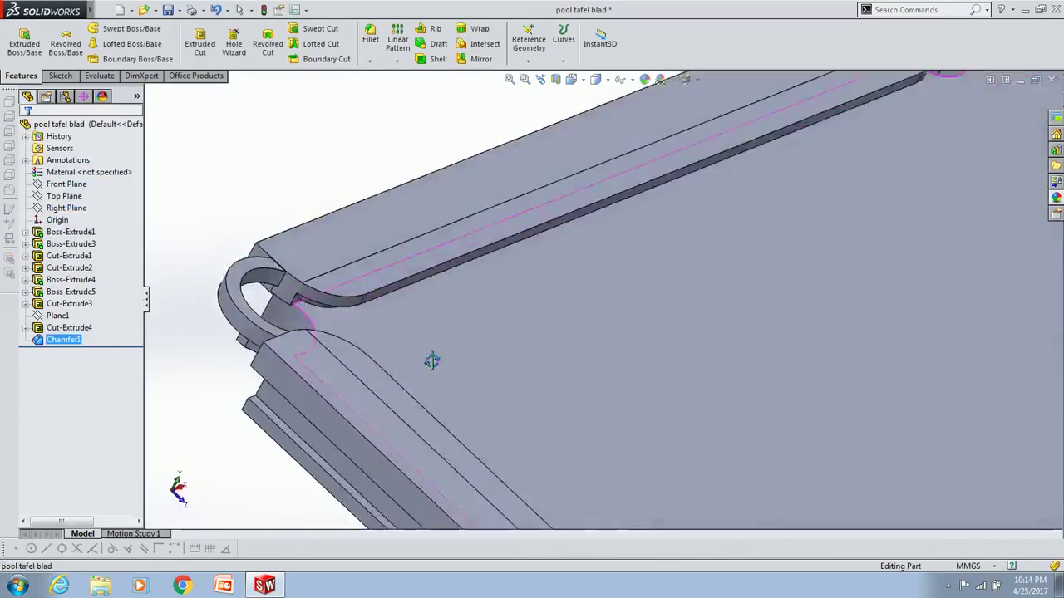
middle_drag(432, 361, 467, 278)
- Add another 20 mm, 45° chamfer on two more rail edges
click(370, 60)
click(380, 84)
click(487, 299)
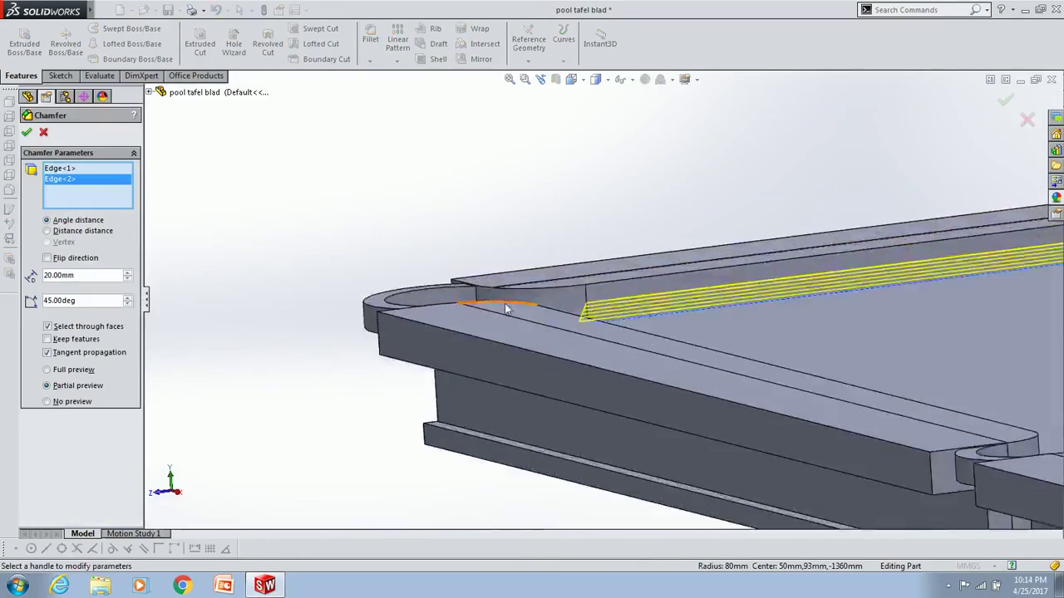
click(566, 277)
key(Return)
middle_drag(723, 361, 387, 217)
- Chamfer the two rail edges flanking a corner pocket
click(370, 60)
click(379, 84)
scroll(653, 287, up, 5)
click(589, 373)
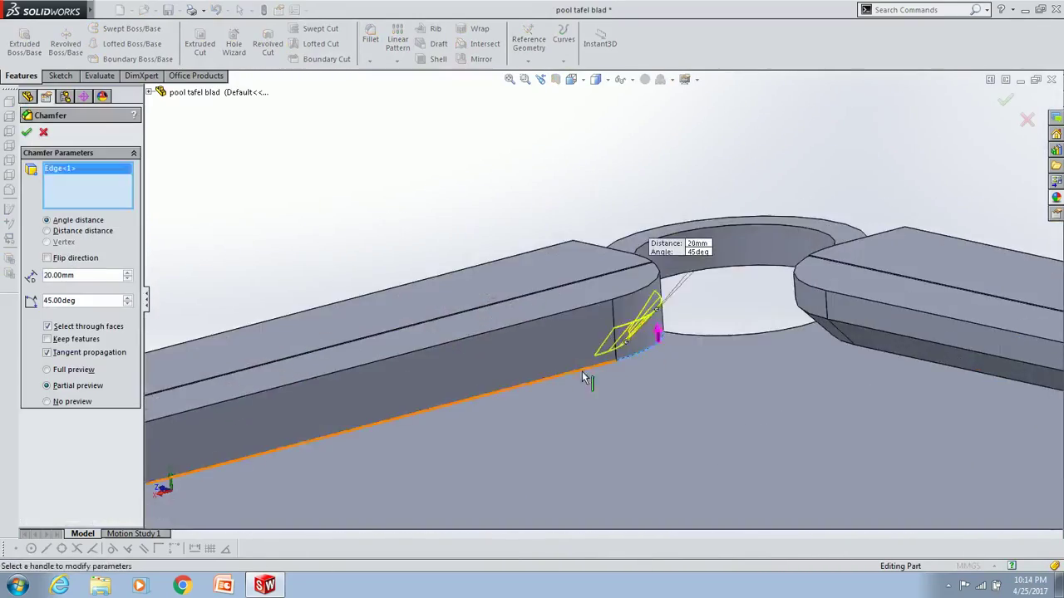
middle_drag(589, 373, 358, 382)
click(497, 309)
middle_drag(497, 321, 399, 350)
key(Return)
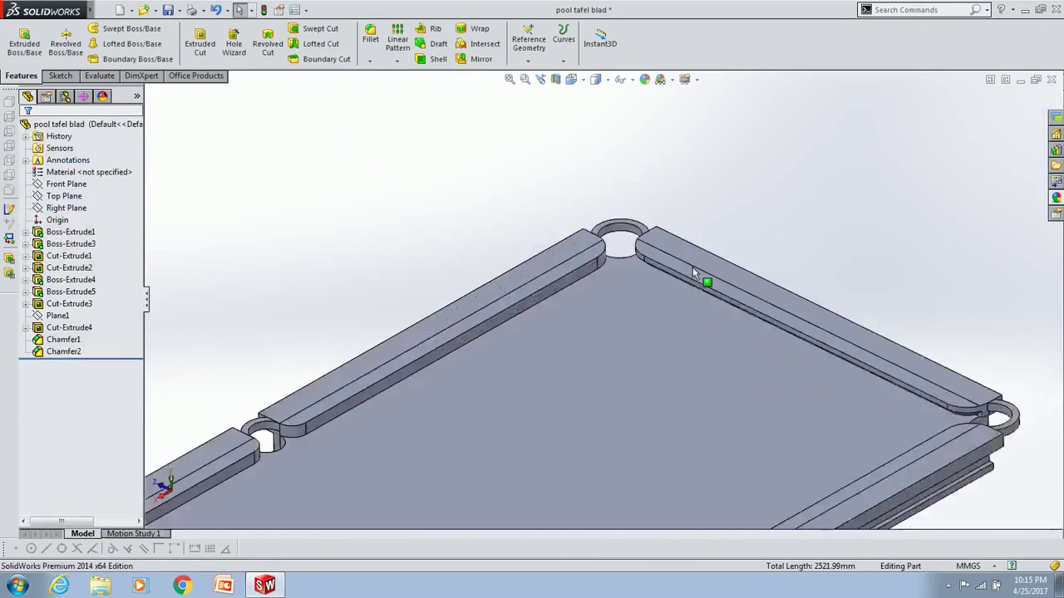
- Chamfer the edges beside the next two pockets
scroll(705, 280, up, 5)
click(370, 60)
click(380, 84)
click(423, 380)
key(Return)
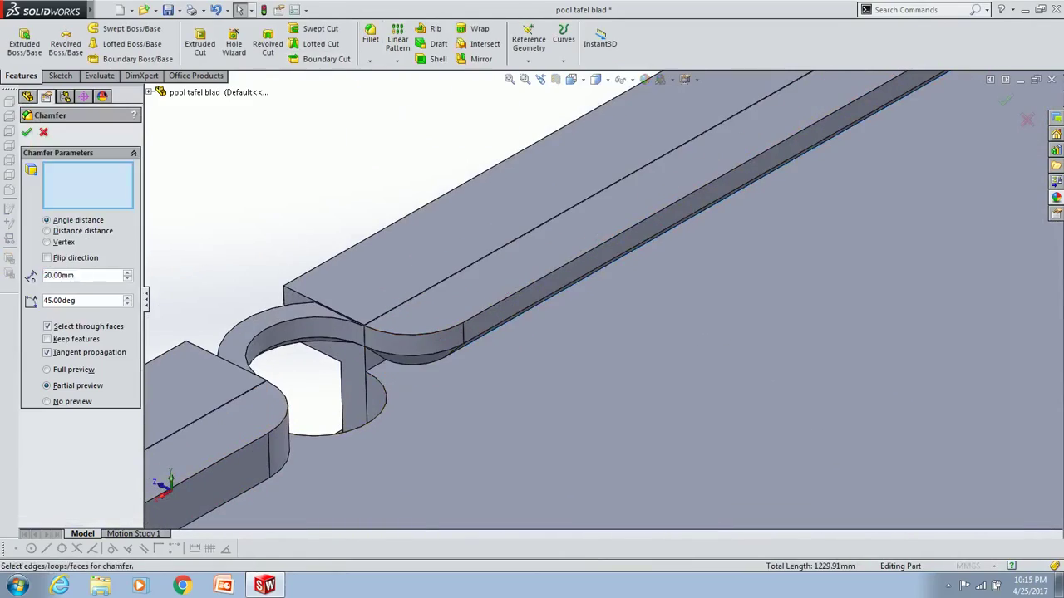
click(299, 436)
click(451, 374)
key(Return)
- Create Chamfer5 on the edges flanking another pocket
click(370, 60)
click(380, 84)
scroll(581, 332, up, 5)
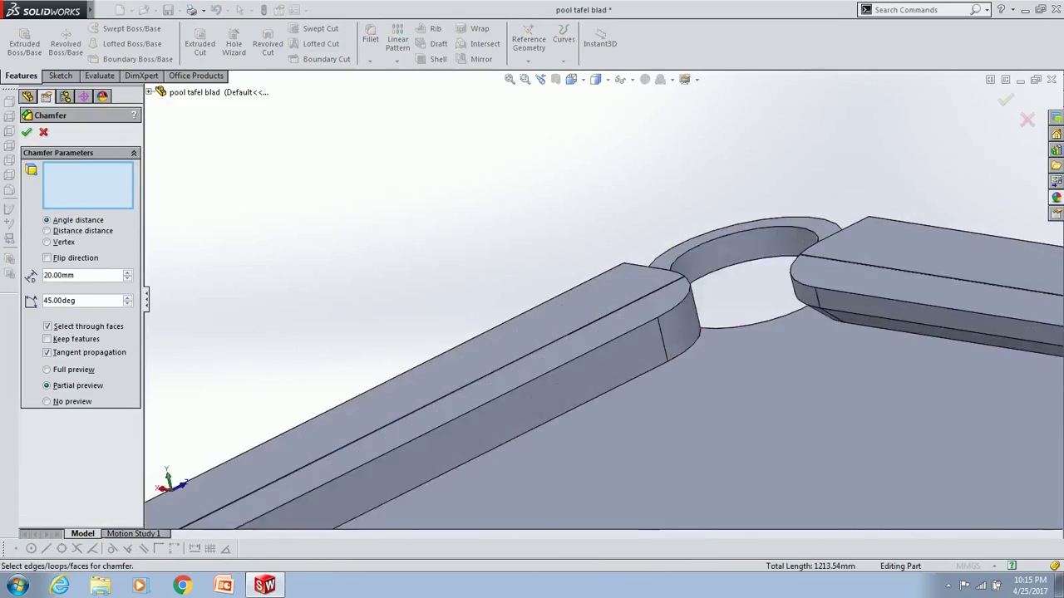
click(473, 431)
middle_drag(474, 431, 650, 242)
key(Return)
scroll(532, 299, down, 5)
- Create Chamfer6 on the last pocket-side rail edge
click(369, 60)
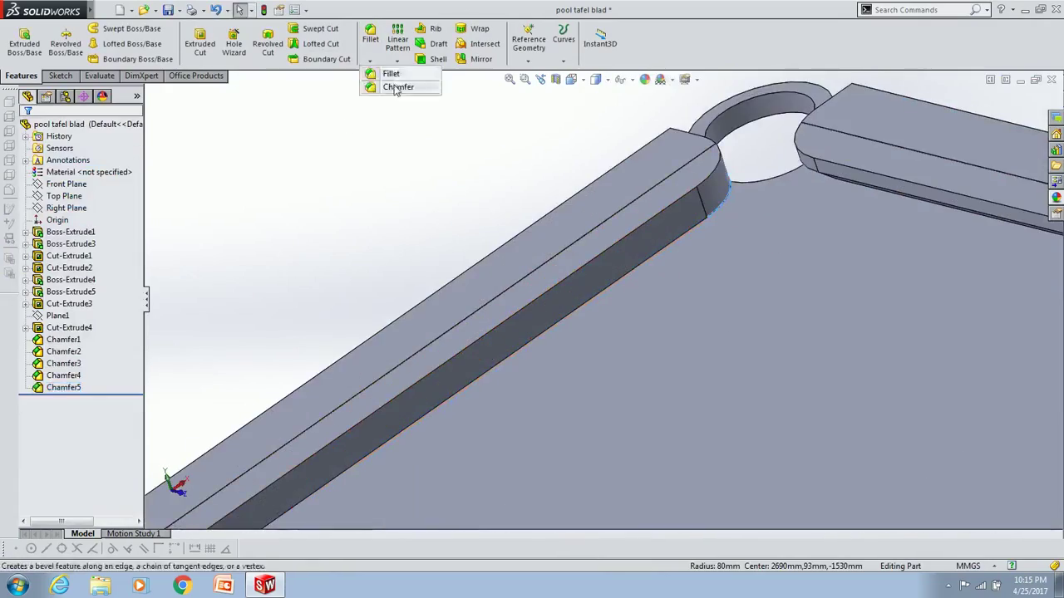
click(380, 84)
click(516, 332)
key(Return)
scroll(589, 318, down, 5)
scroll(755, 275, up, 5)
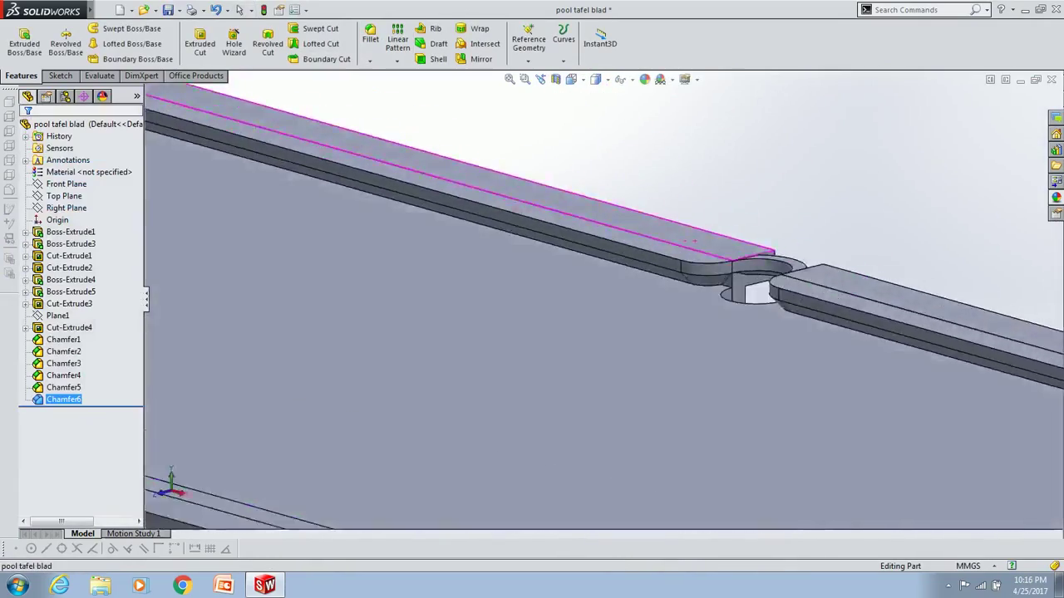
scroll(731, 274, down, 4)
scroll(699, 259, down, 1)
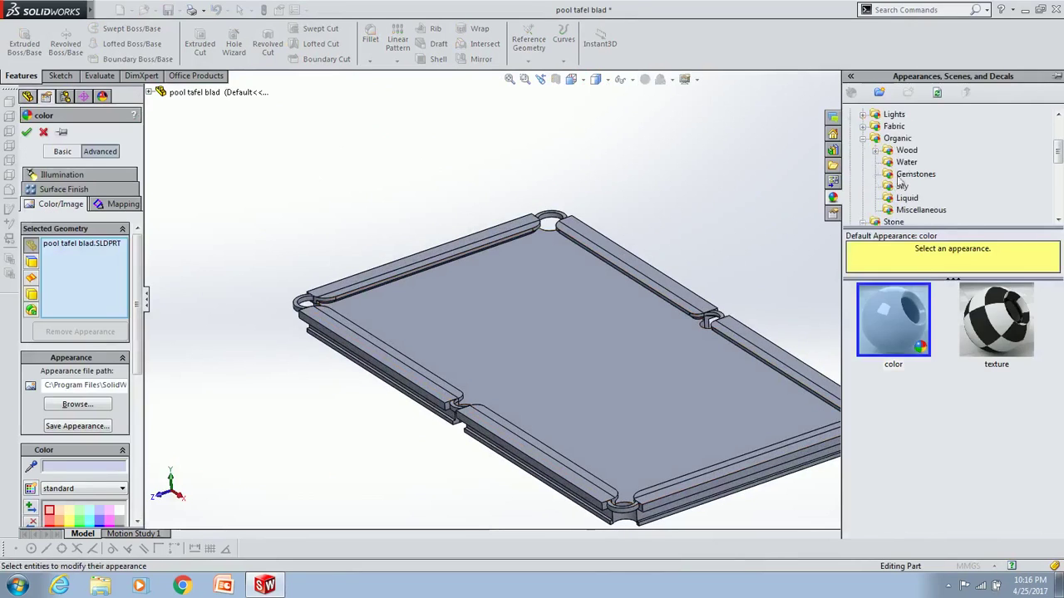
- Apply a beech wood appearance darkened to dark brown (RGB 111, 58, 0)
click(894, 320)
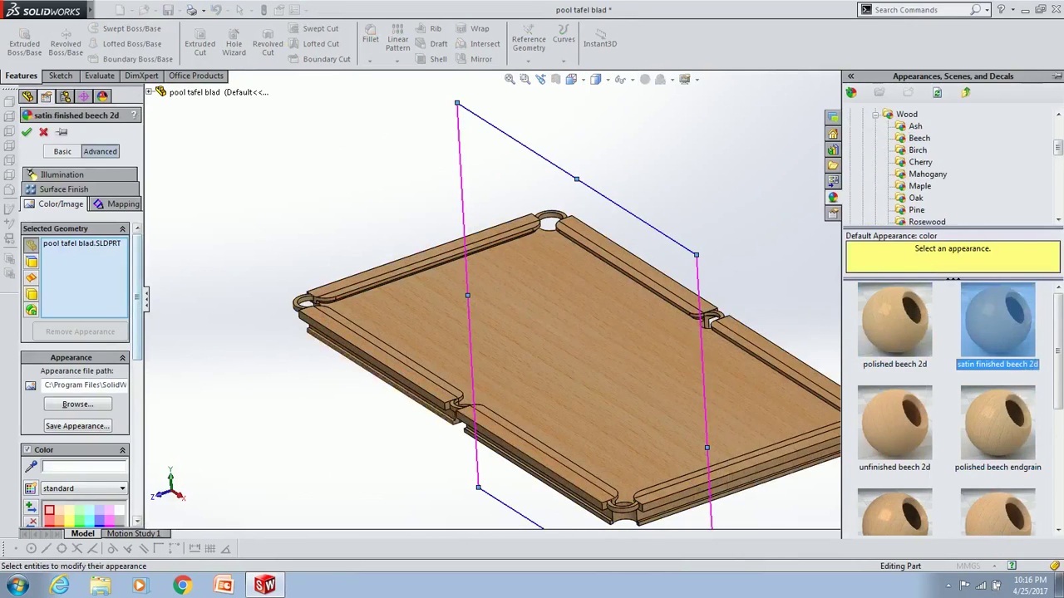
drag(62, 299, 48, 315)
scroll(686, 430, down, 2)
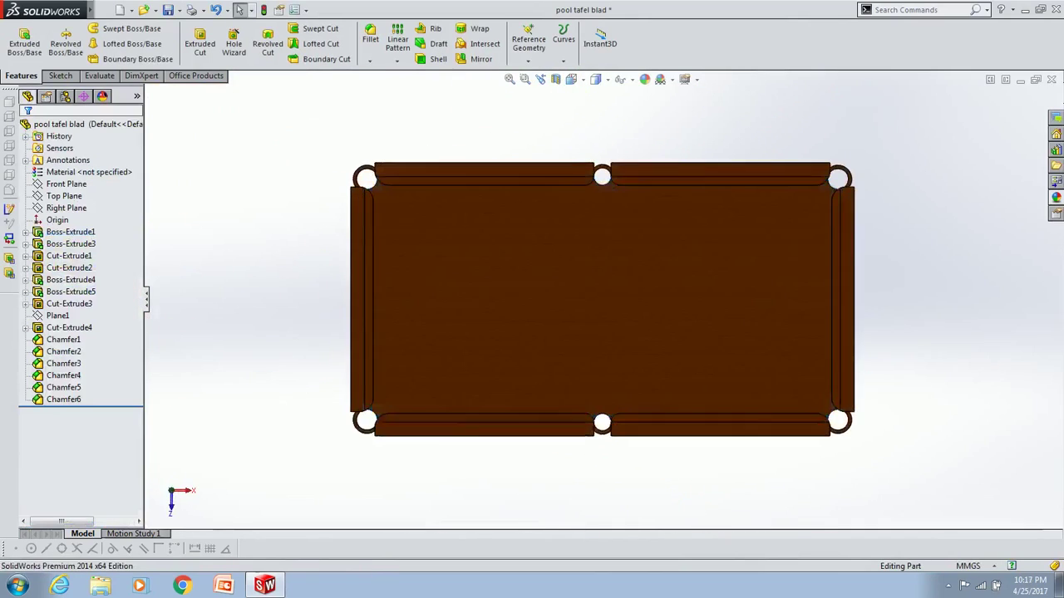
- Apply the green Hainsworth cloth texture to the left rail face
click(370, 276)
scroll(534, 261, up, 3)
click(653, 80)
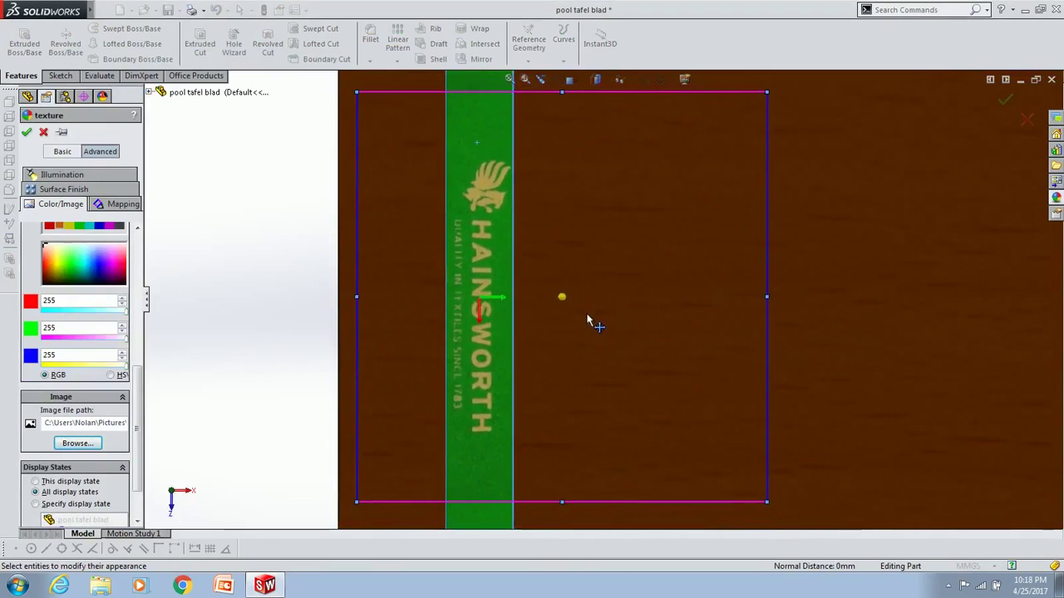
scroll(584, 316, up, 3)
click(26, 133)
key(ctrl+8)
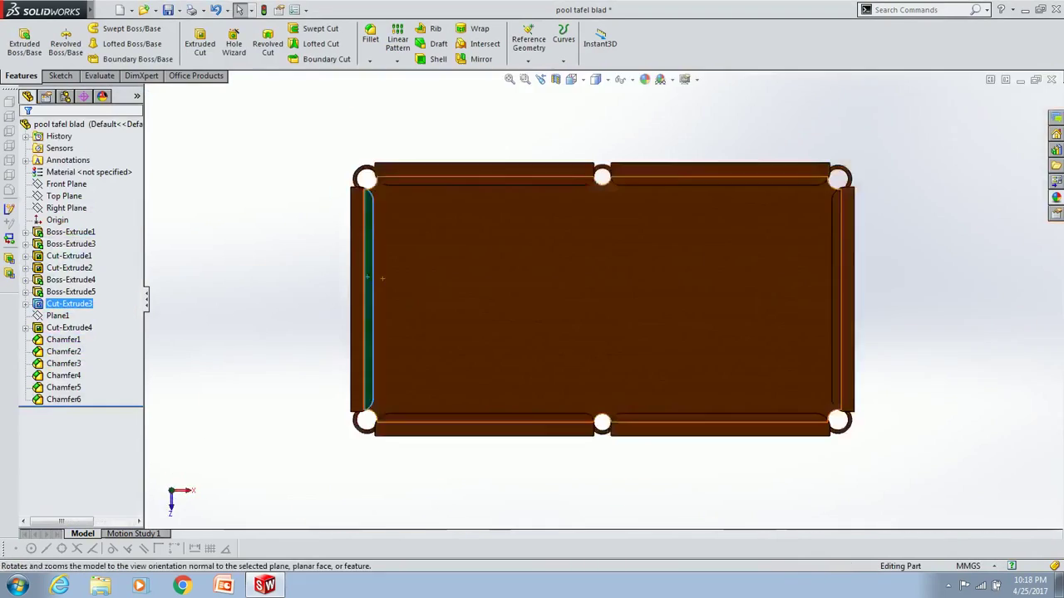
- Sketch and trim lines on the left rail, then cut out the enclosed region
key(l)
scroll(498, 366, down, 3)
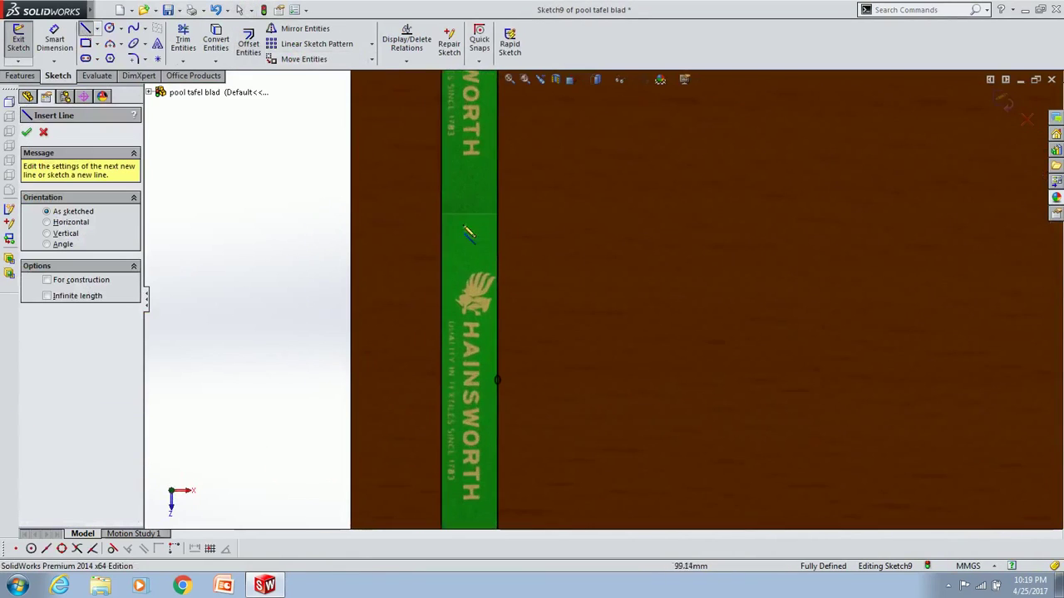
key(t)
scroll(413, 86, up, 3)
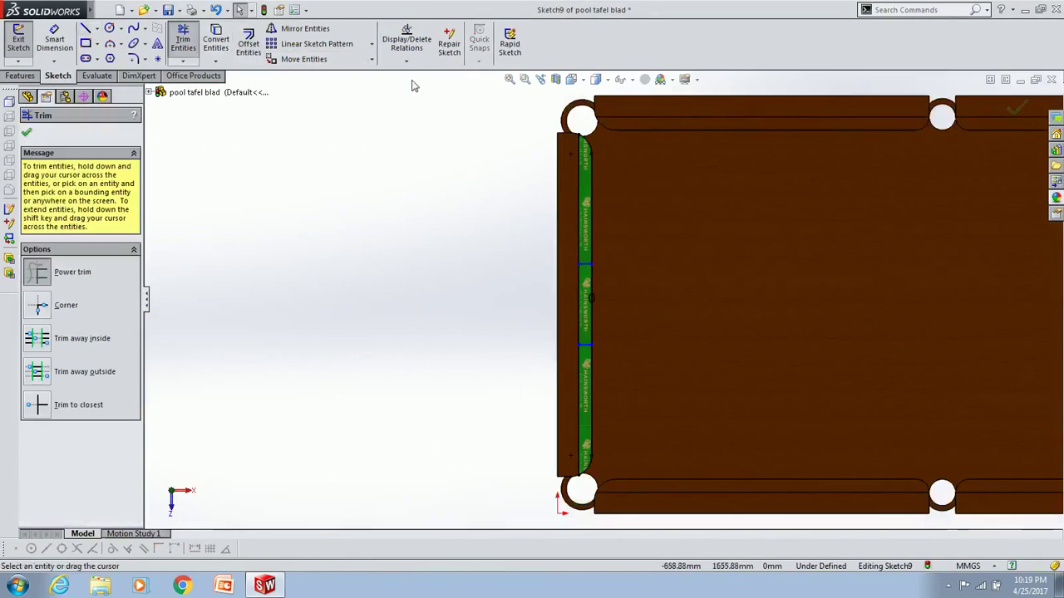
key(Escape)
scroll(582, 332, up, 3)
click(573, 311)
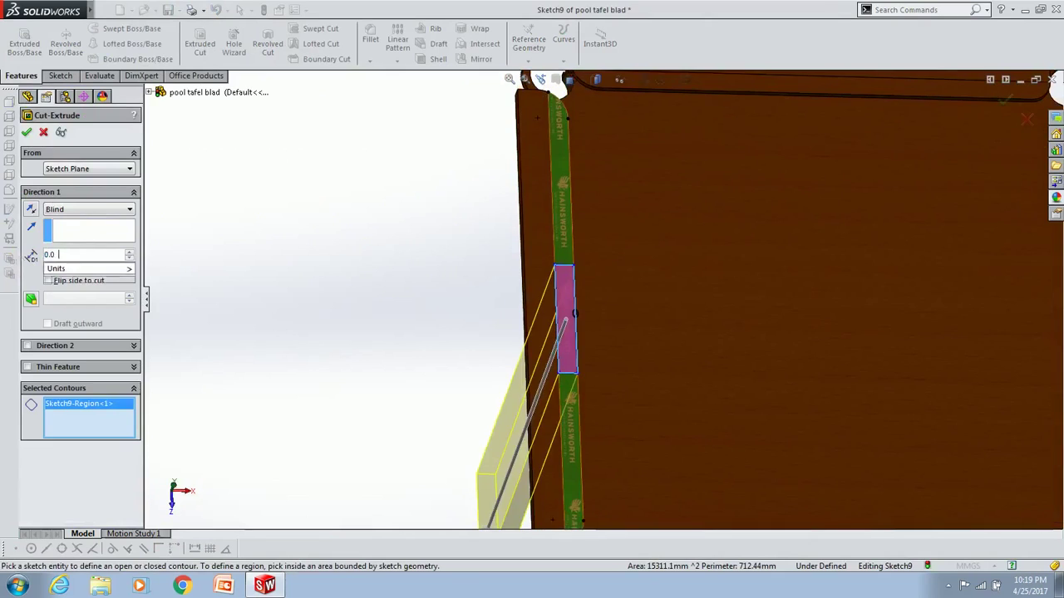
key(Return)
- Give the playing surface a green cotton cloth appearance
scroll(649, 238, up, 3)
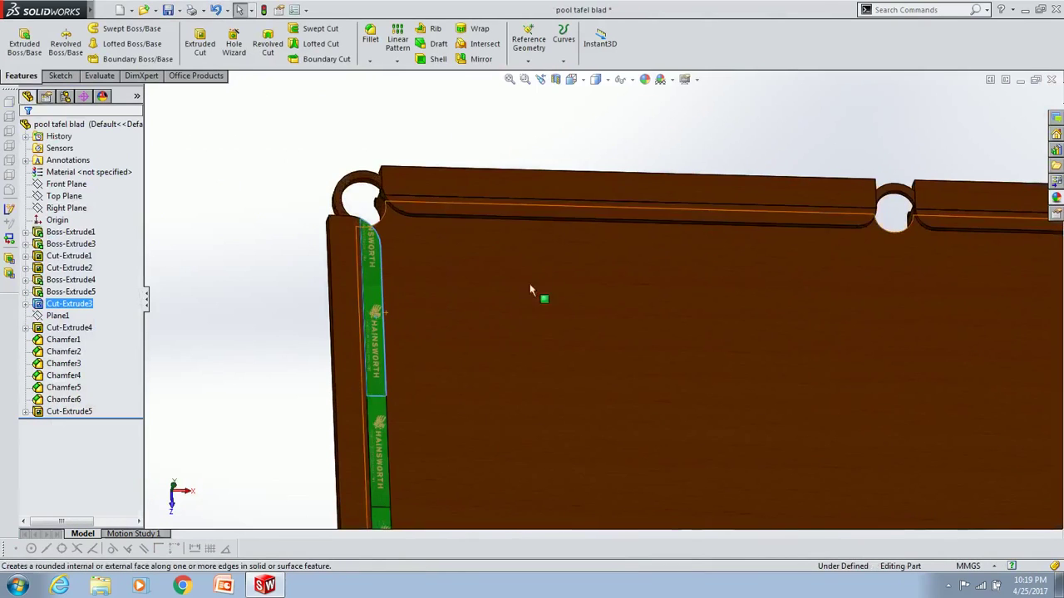
middle_drag(507, 221, 380, 280)
scroll(754, 290, up, 3)
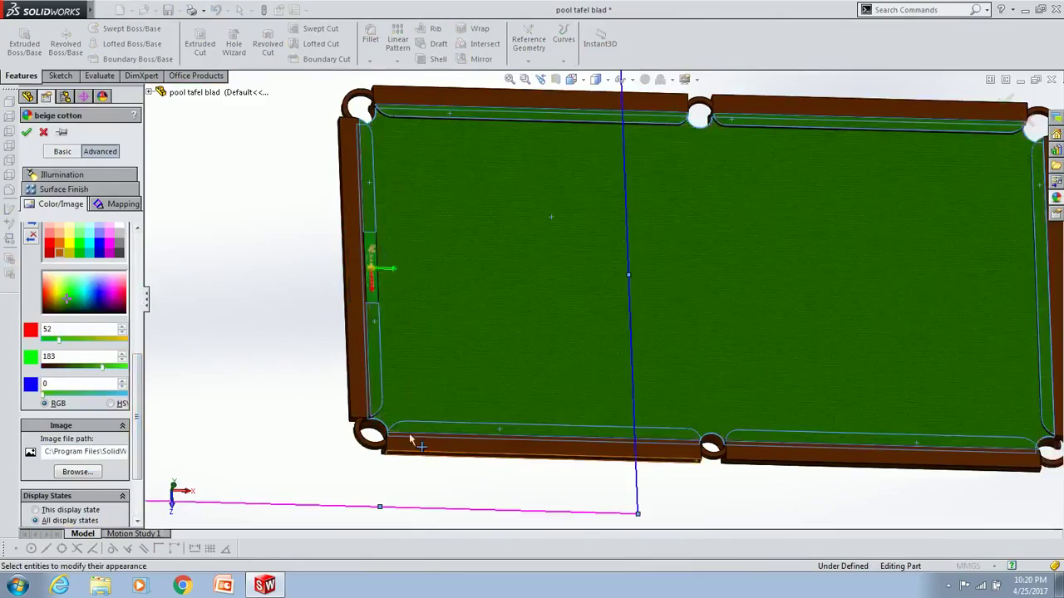
click(71, 292)
middle_drag(671, 287, 690, 432)
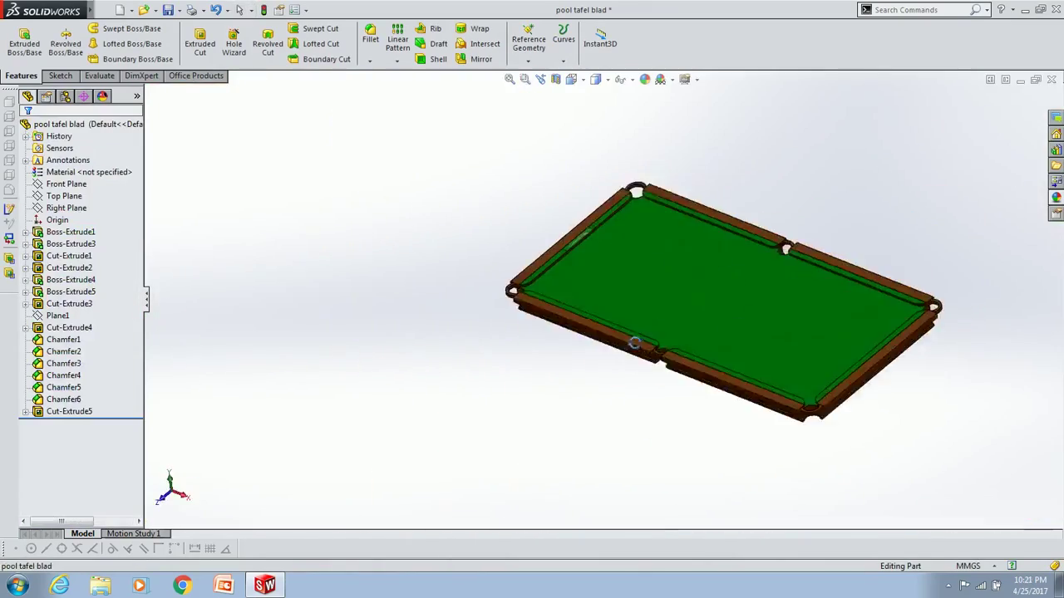
- Select the cushion face inside a pocket
scroll(634, 343, down, 5)
scroll(577, 301, down, 2)
scroll(605, 250, down, 2)
click(566, 244)
scroll(499, 266, down, 3)
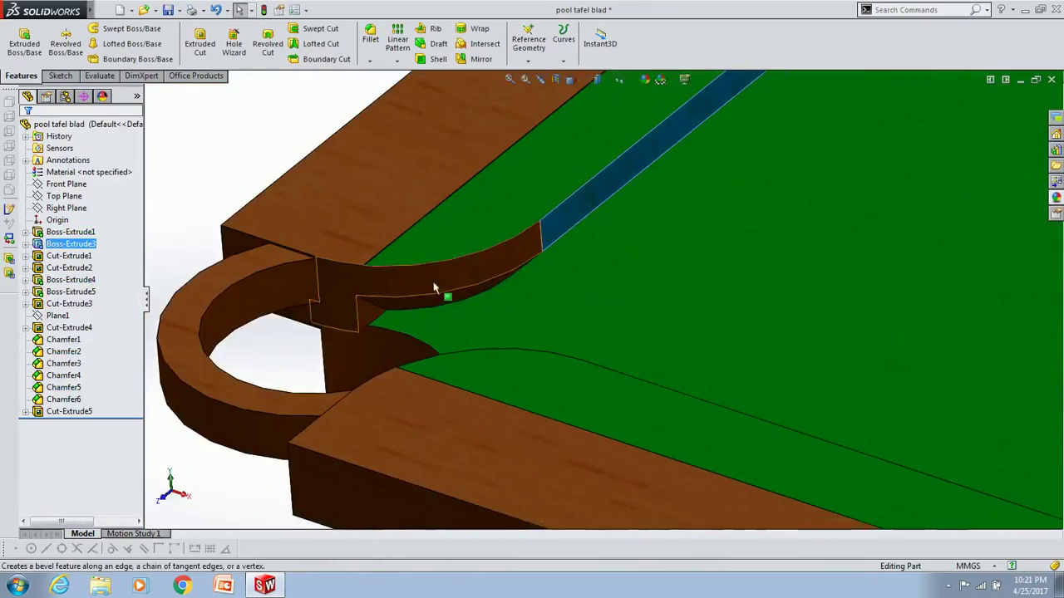
scroll(634, 261, up, 3)
scroll(910, 380, up, 5)
mouse_move(909, 379)
middle_down()
mouse_move(931, 452)
mouse_move(631, 274)
middle_up()
scroll(764, 358, down, 5)
scroll(615, 265, down, 2)
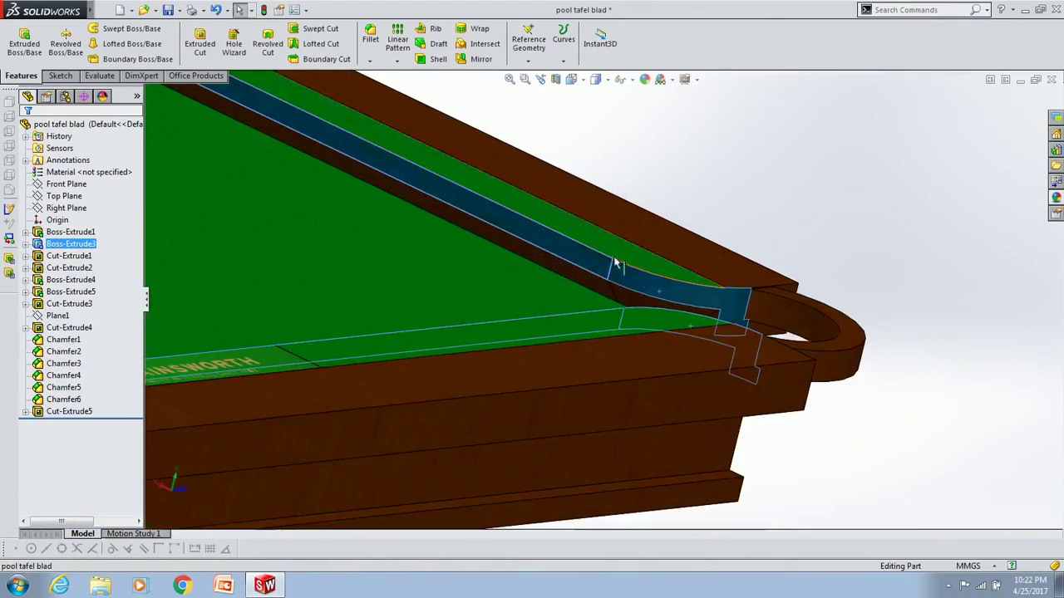
scroll(765, 249, down, 5)
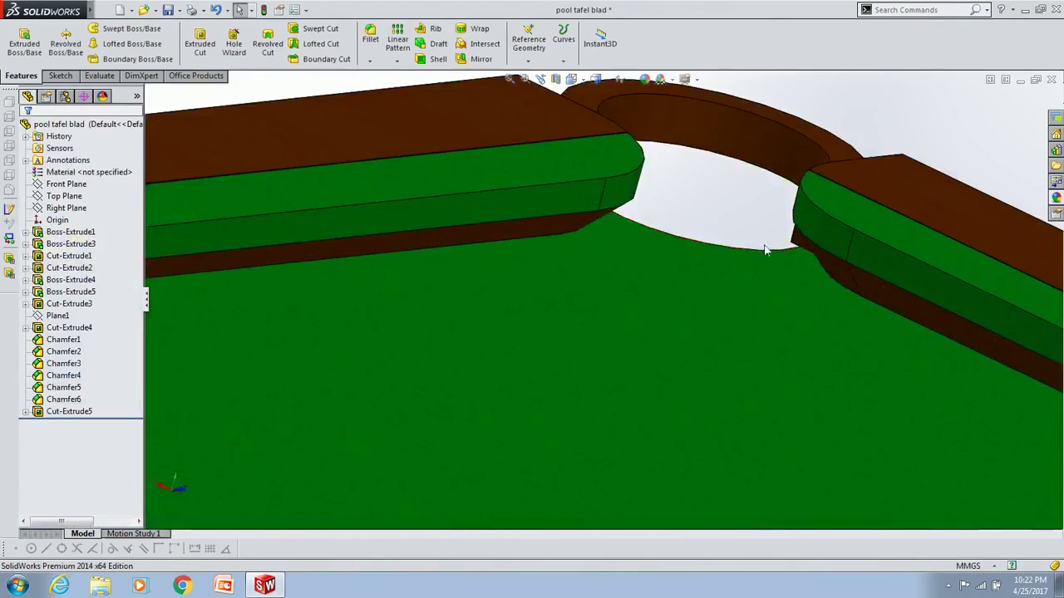
scroll(765, 249, up, 2)
- Colour the chamfer faces around the pockets and near rail green
click(657, 223)
mouse_move(656, 222)
middle_down()
mouse_move(712, 308)
mouse_move(487, 326)
middle_up()
ctrl+click(712, 308)
scroll(427, 373, up, 3)
scroll(413, 394, up, 3)
ctrl+click(385, 341)
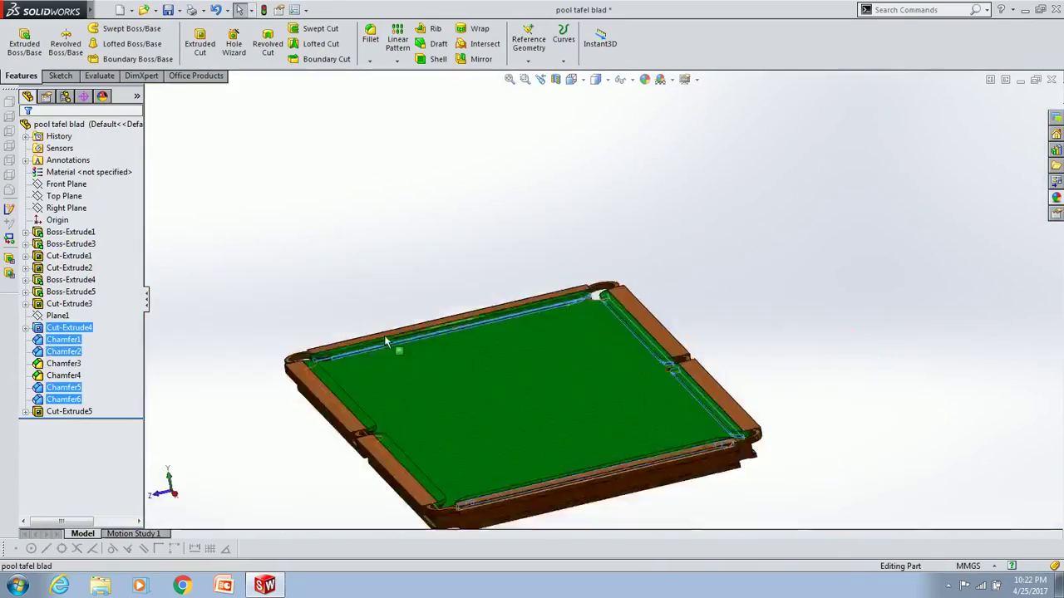
scroll(541, 355, down, 5)
scroll(541, 356, up, 3)
scroll(336, 318, down, 5)
ctrl+click(336, 318)
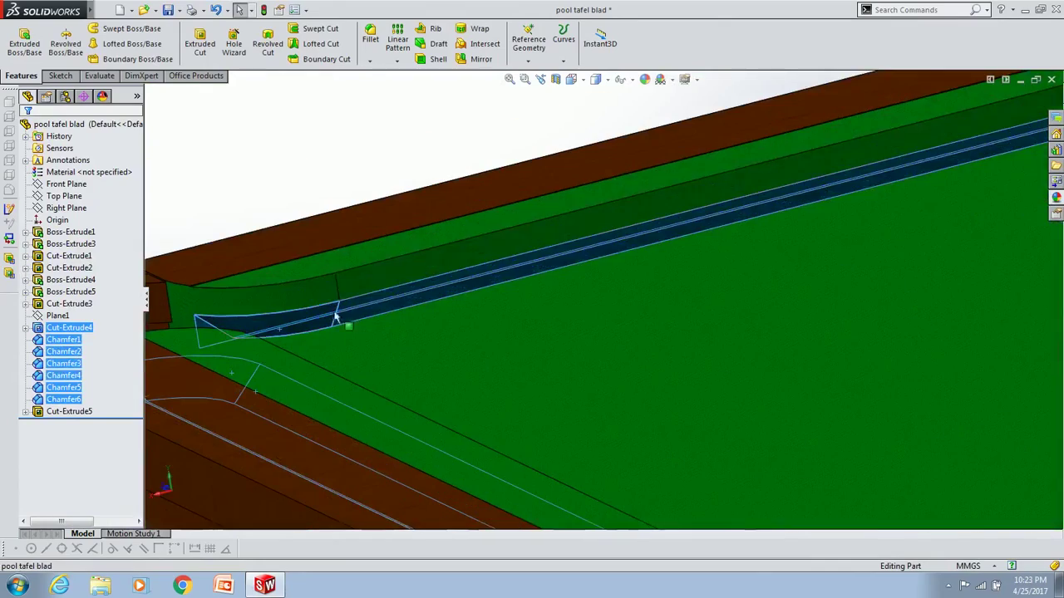
click(645, 79)
click(24, 133)
- Colour the corner pocket faces green
scroll(746, 238, up, 5)
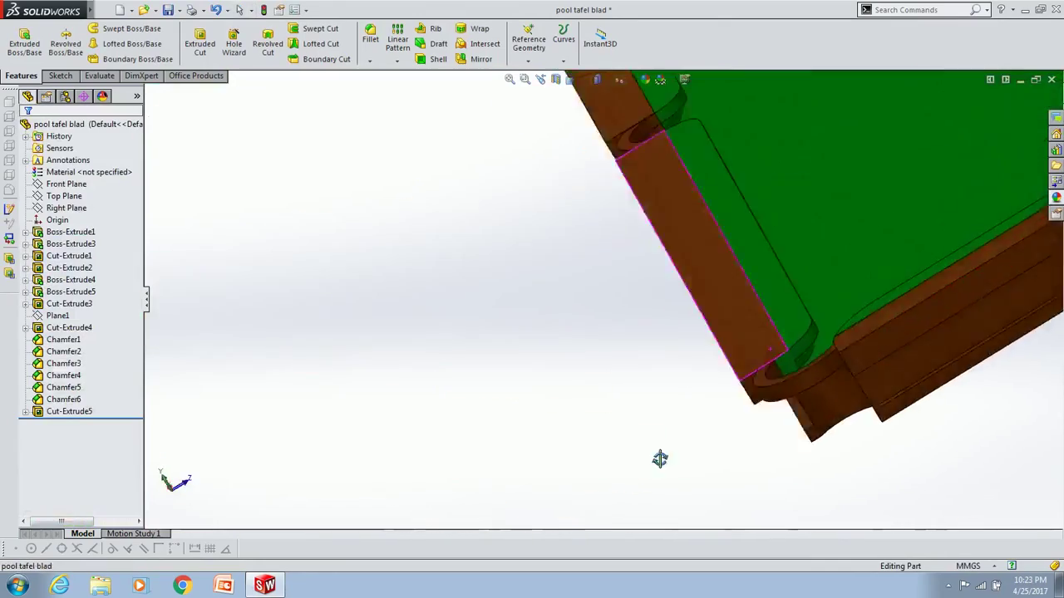
mouse_move(745, 237)
middle_down()
mouse_move(823, 305)
mouse_move(826, 340)
mouse_move(358, 382)
middle_up()
click(369, 339)
scroll(826, 340, up, 3)
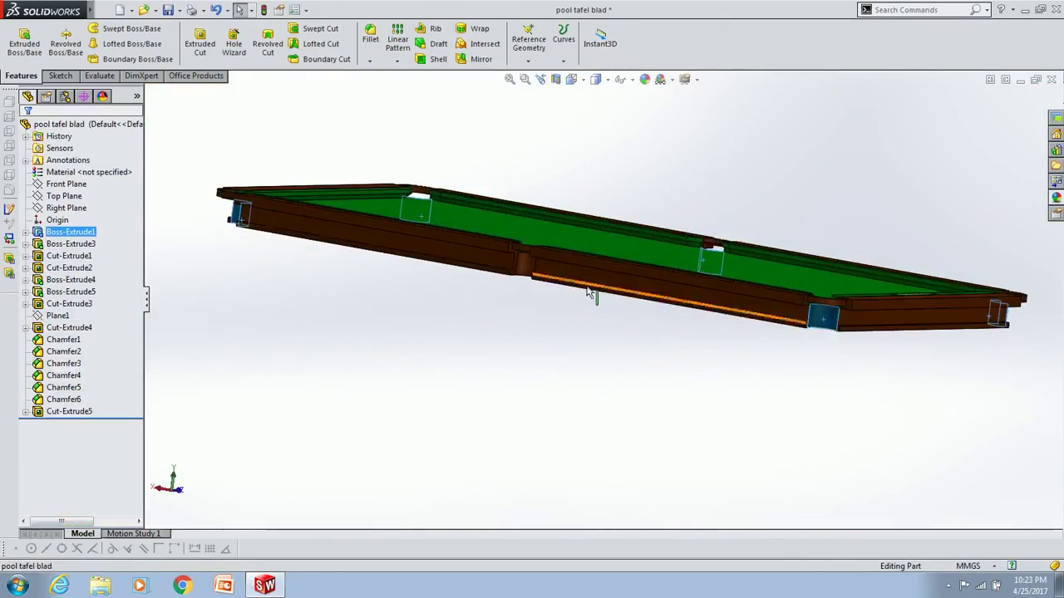
scroll(357, 383, down, 5)
ctrl+click(295, 401)
click(644, 79)
- Switch to isometric view and start a sketch on the table top
mouse_move(488, 193)
middle_down()
mouse_move(431, 246)
mouse_move(525, 330)
middle_up()
key(ctrl+7)
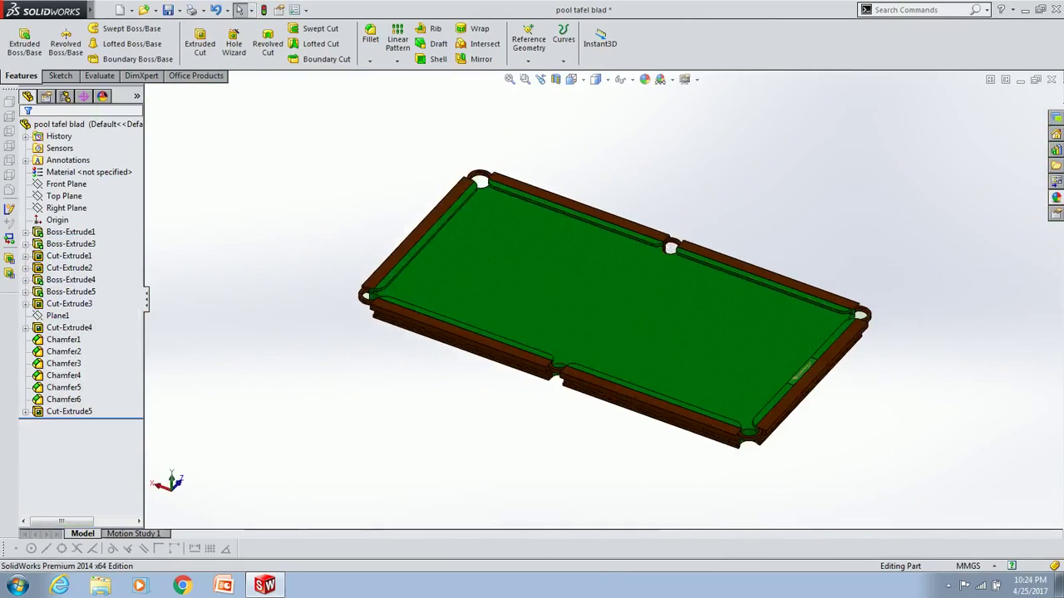
click(628, 348)
click(647, 326)
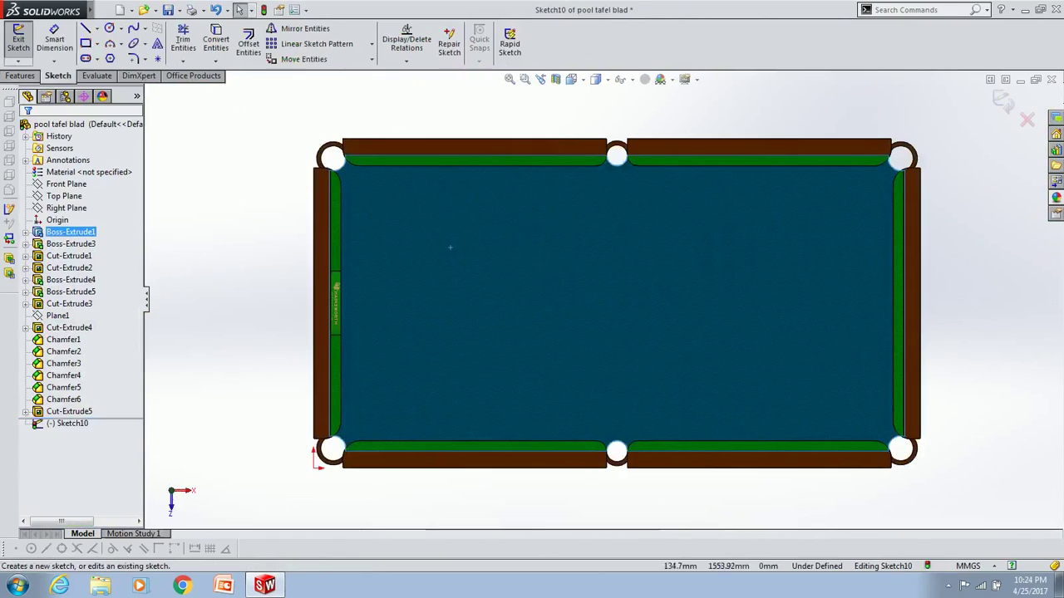
- Sketch the horizontal and vertical construction lines and the offset around the circle
drag(340, 242, 549, 242)
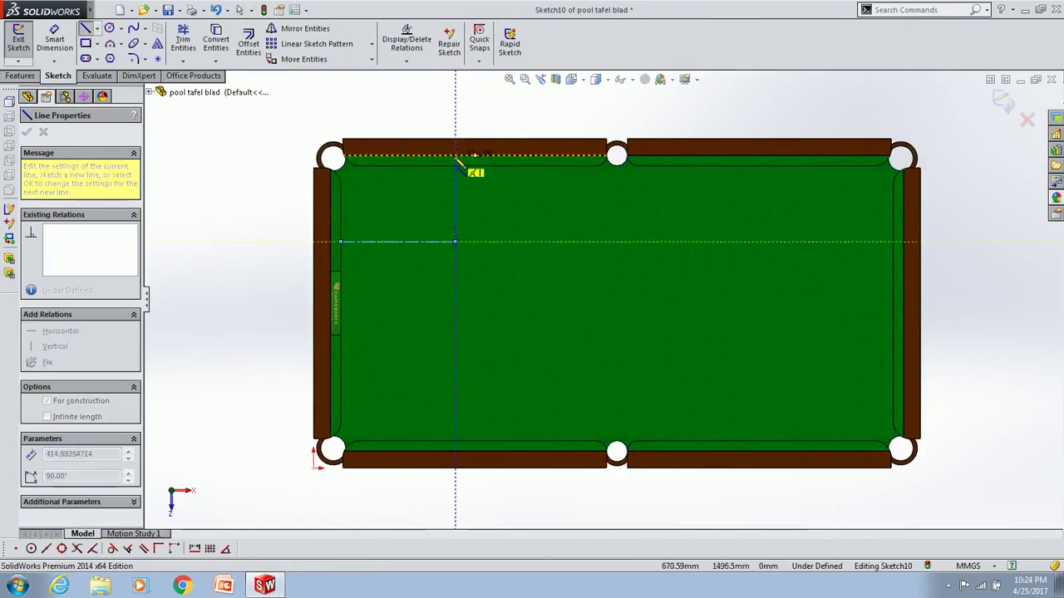
click(456, 459)
key(Escape)
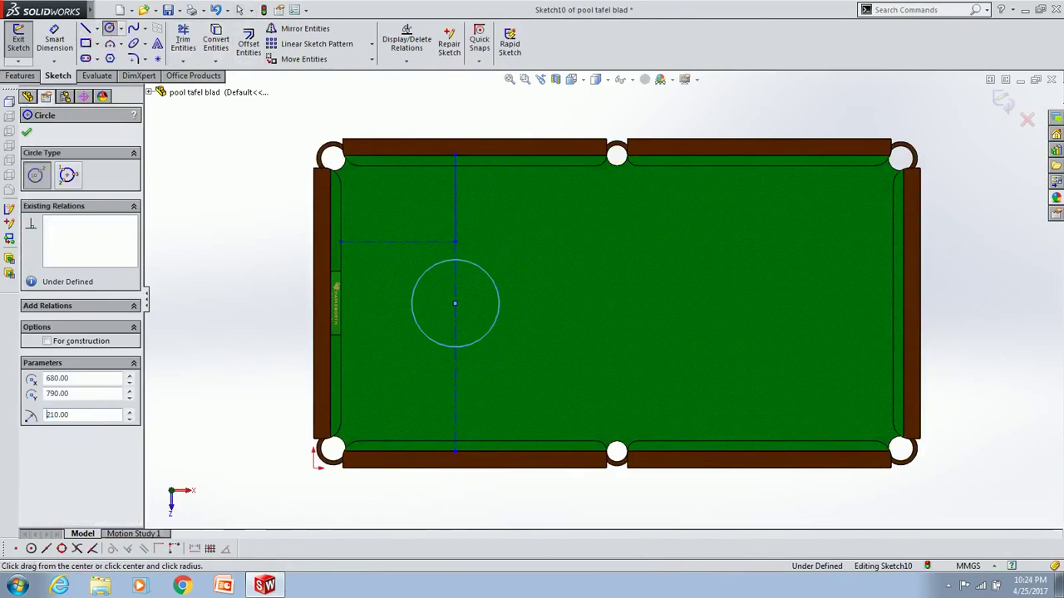
click(27, 133)
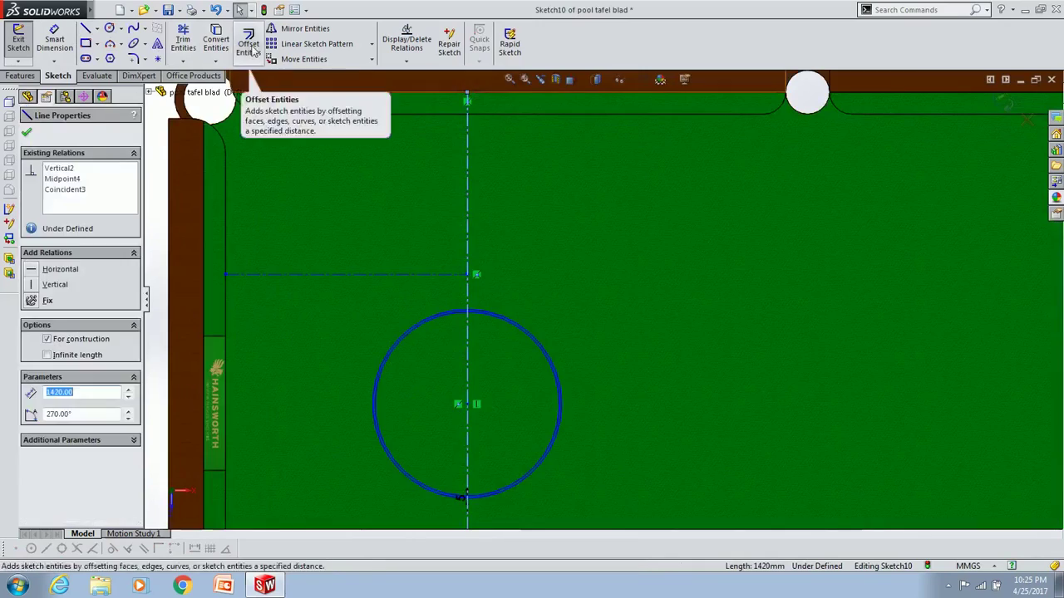
- Trim the circle down to a half-circle D
click(26, 133)
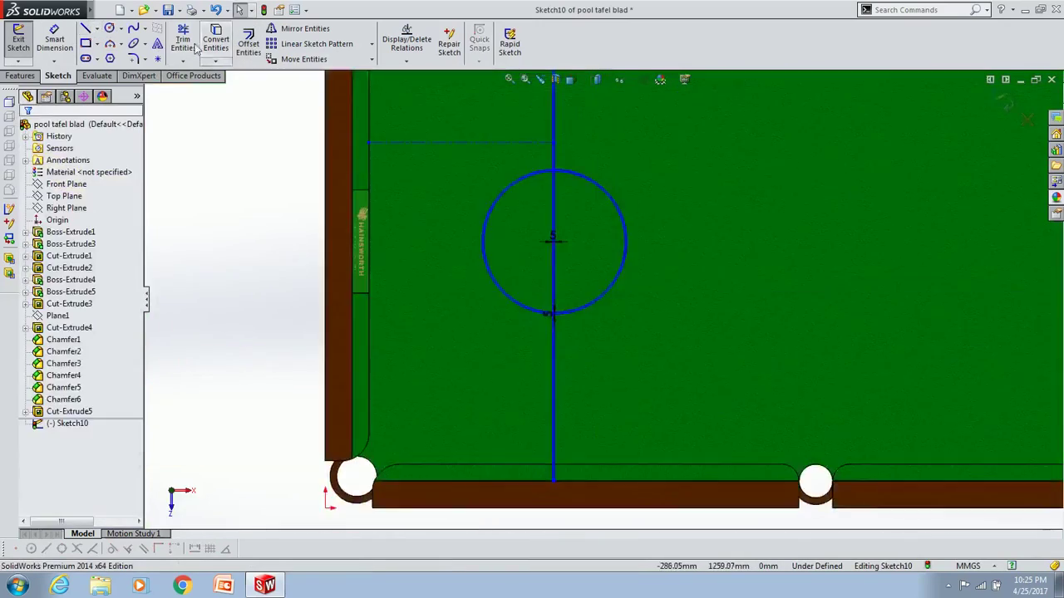
click(183, 42)
drag(532, 176, 541, 264)
scroll(541, 266, up, 3)
scroll(676, 295, up, 5)
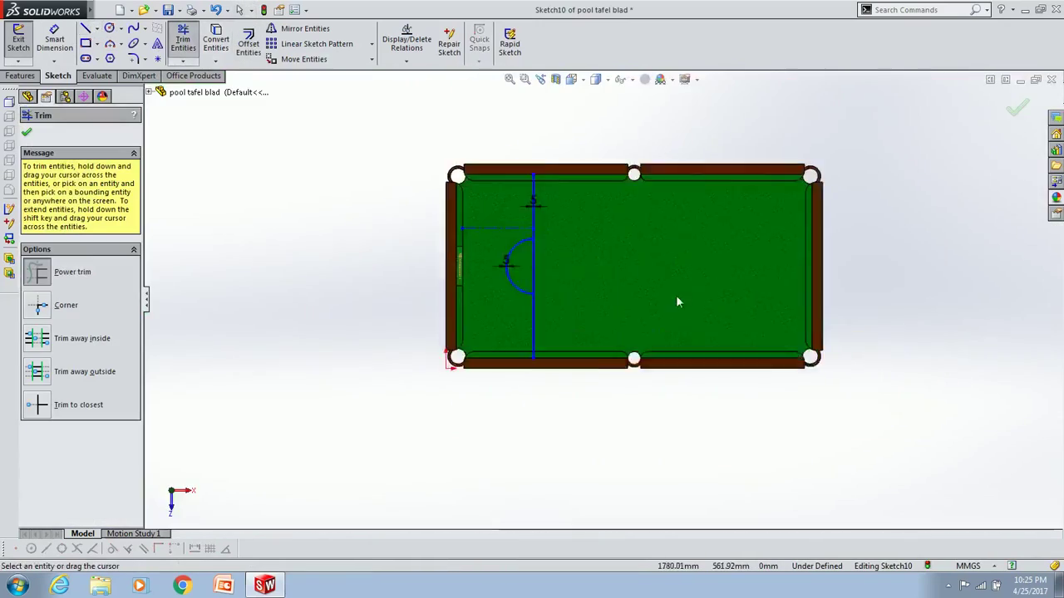
- Draw the baulk line and Cut-Extrude the markings 0.01 mm into the cloth
key(l)
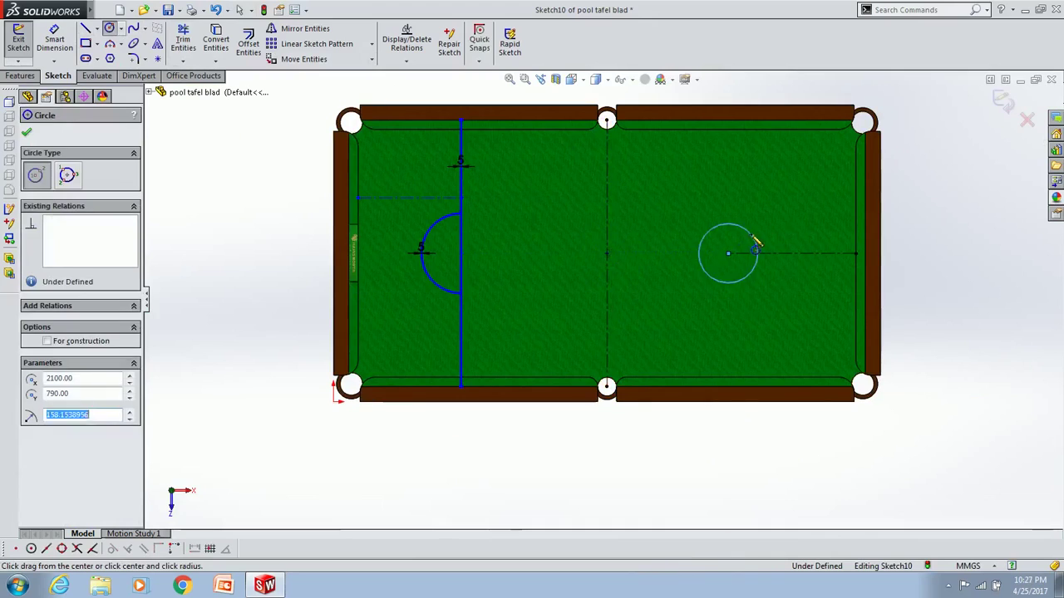
key(Escape)
click(200, 43)
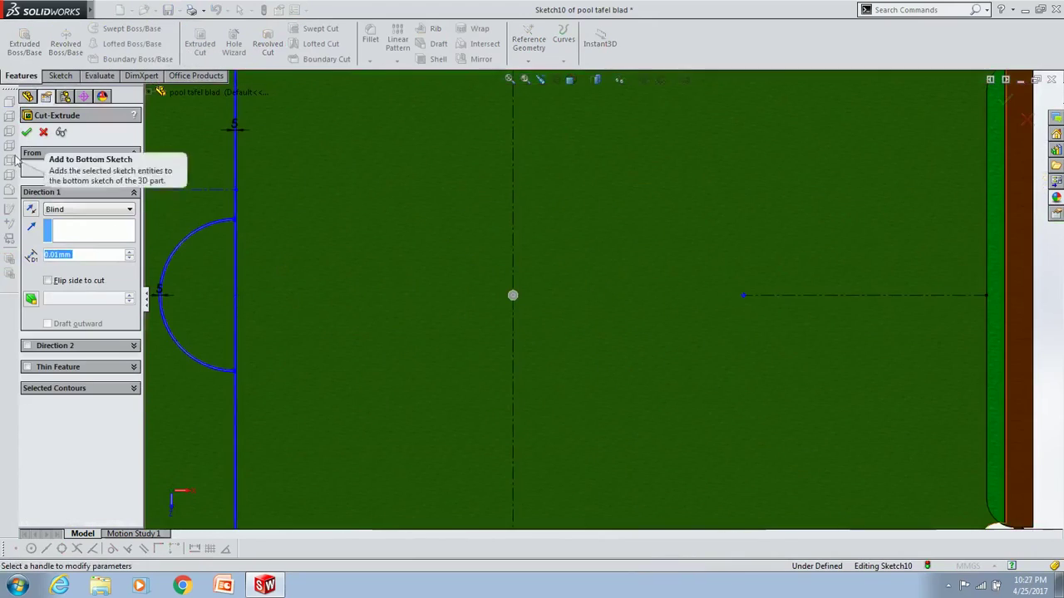
key(Return)
- Reapply the cotton cloth appearance to the playing surface and view it in 3D
click(543, 114)
click(644, 79)
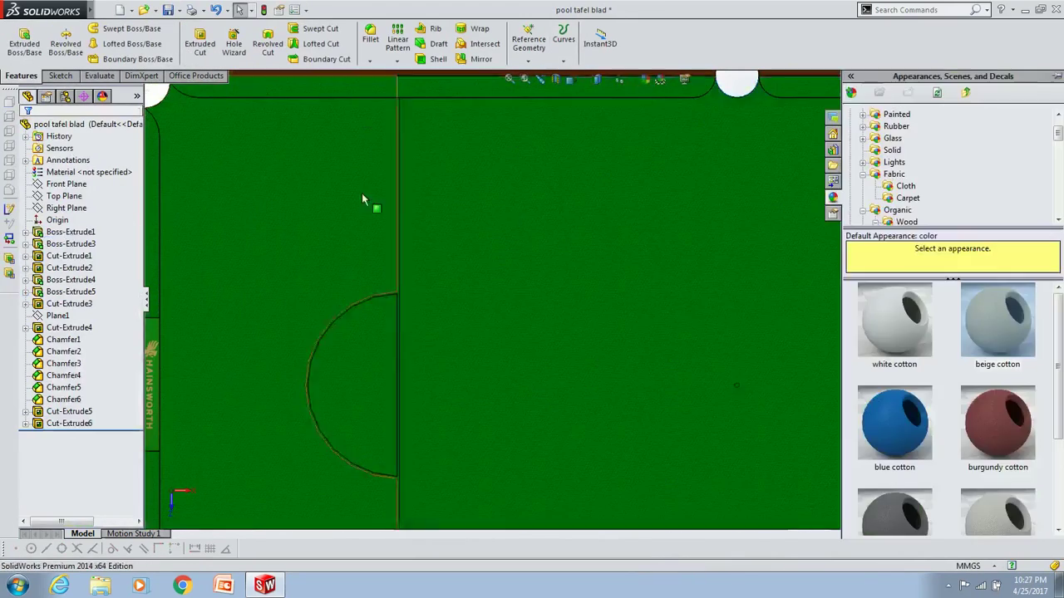
click(27, 132)
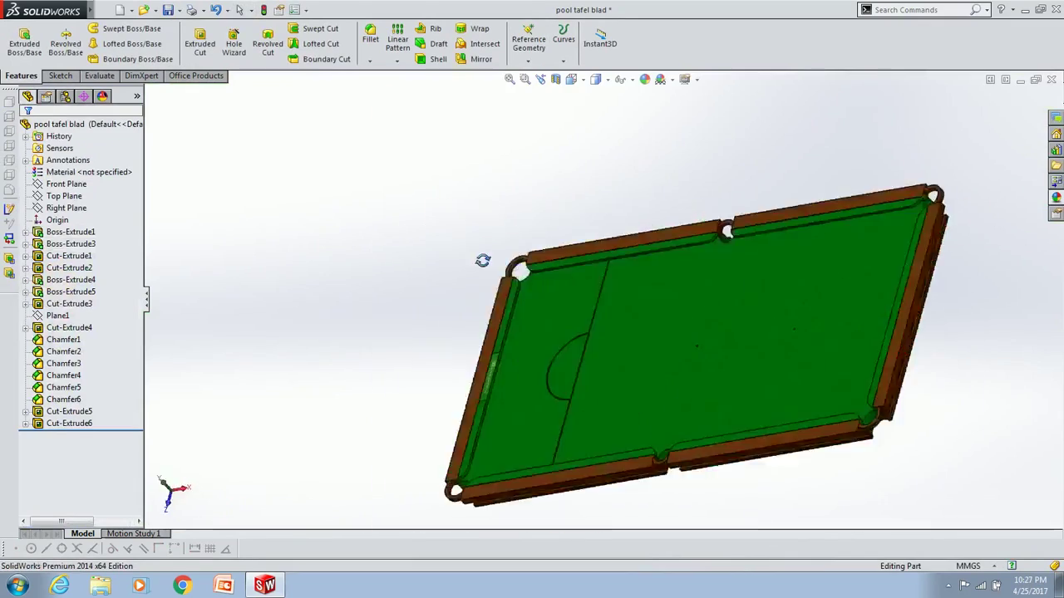
middle_drag(482, 261, 538, 264)
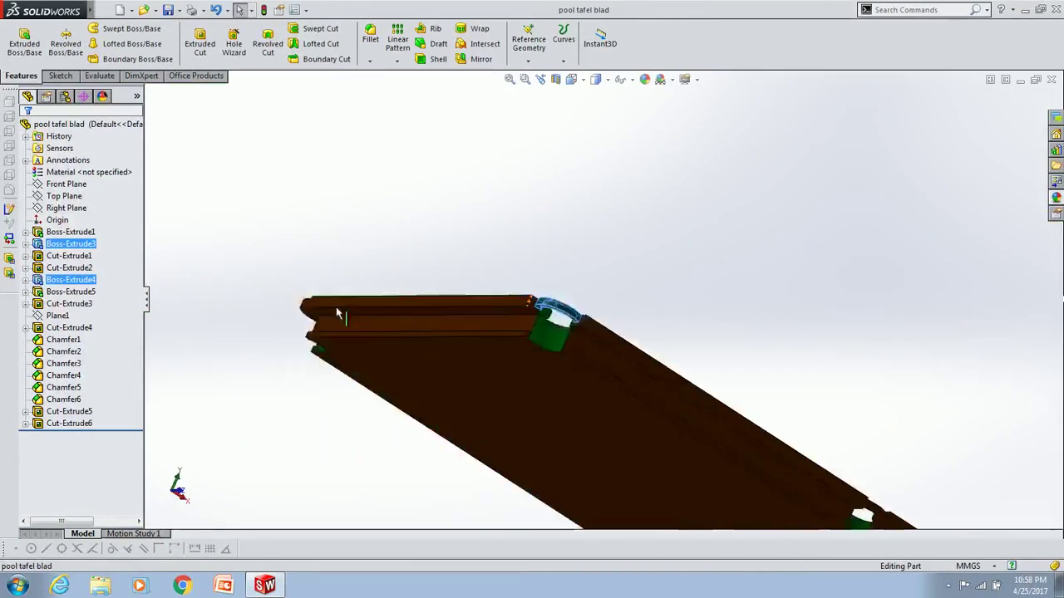
- Zoom and orbit in to inspect a side pocket closely
scroll(337, 311, down, 10)
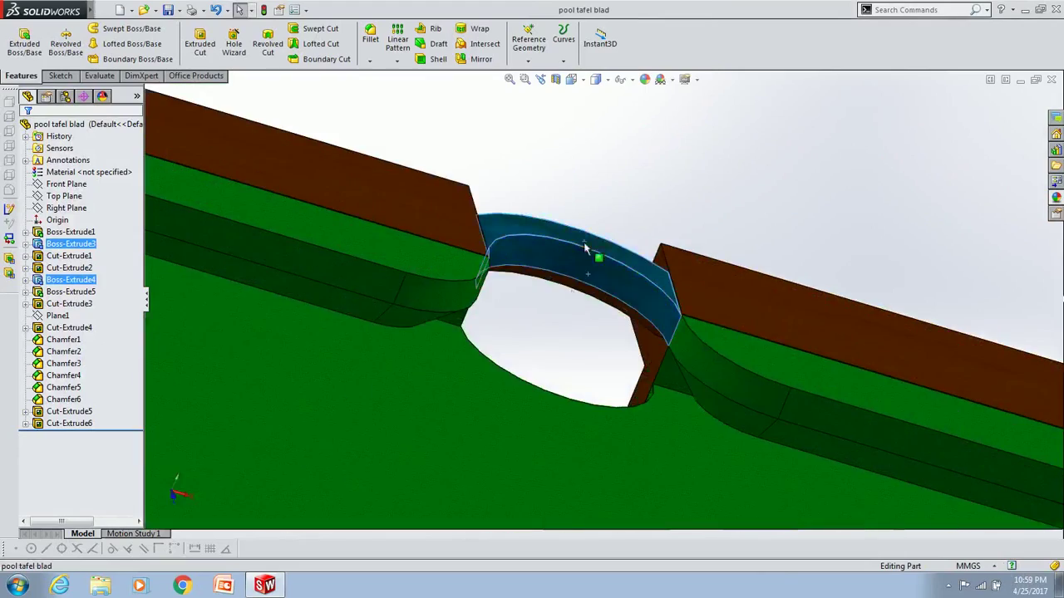
mouse_move(594, 254)
middle_down()
mouse_move(359, 338)
mouse_move(478, 406)
middle_up()
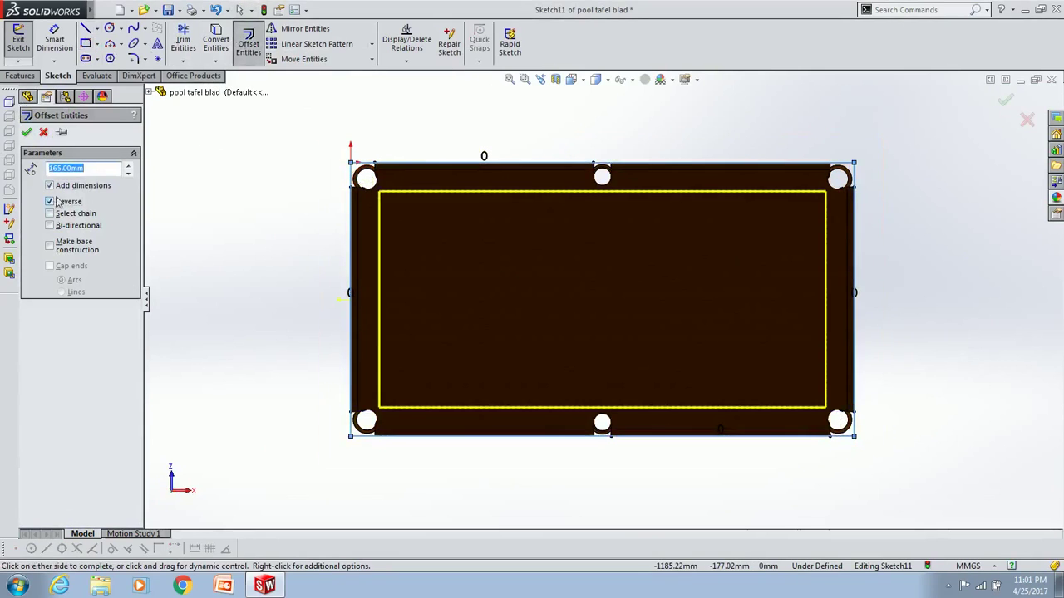
text(50)
- Offset the 165 mm table outline 50 mm inward to form the inset border
key(Return)
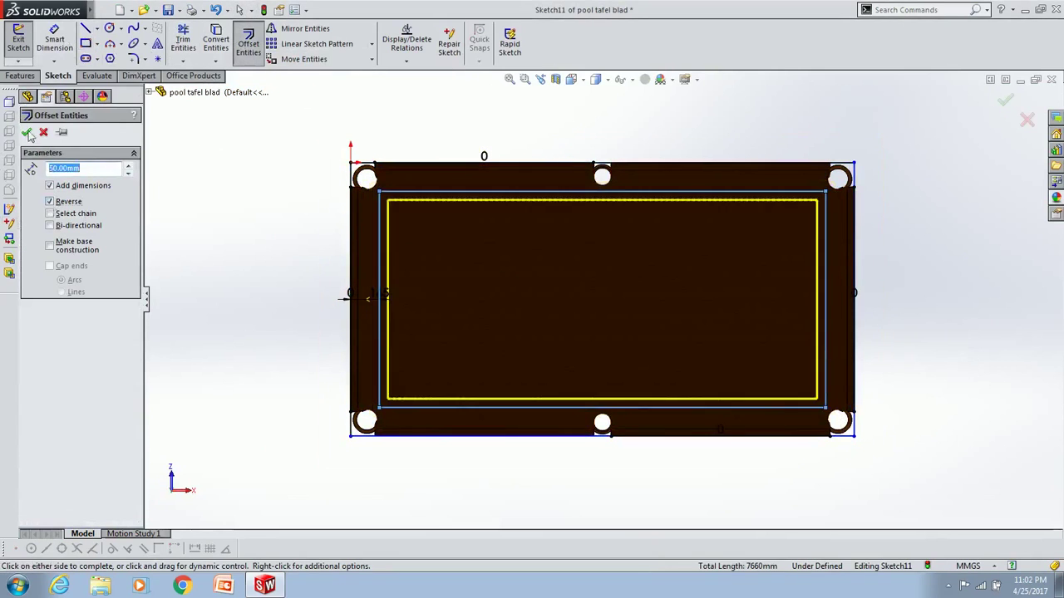
click(28, 133)
text(70)
middle_drag(466, 391, 486, 414)
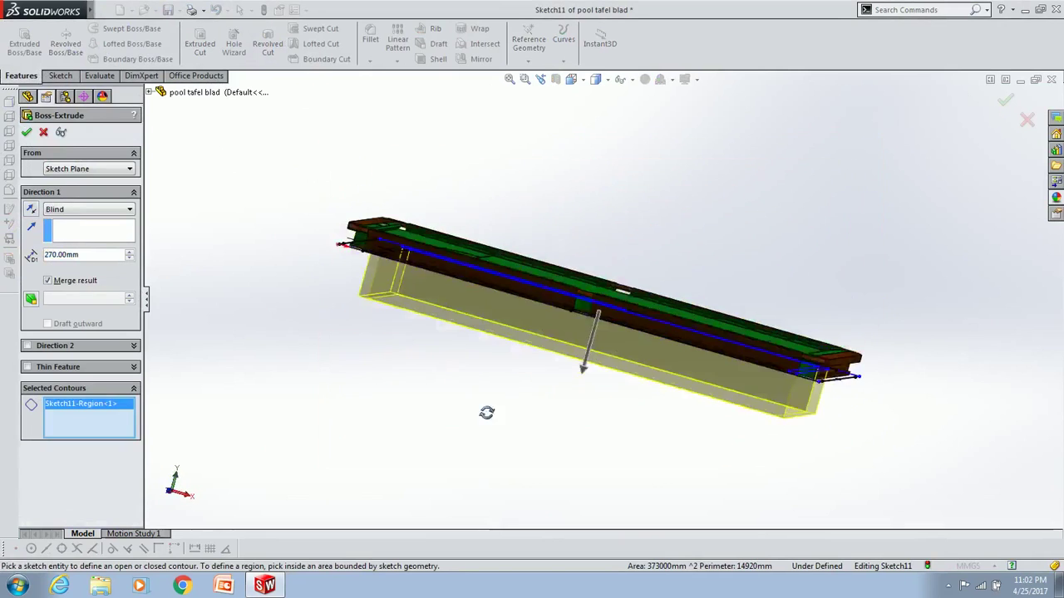
key(ctrl+8)
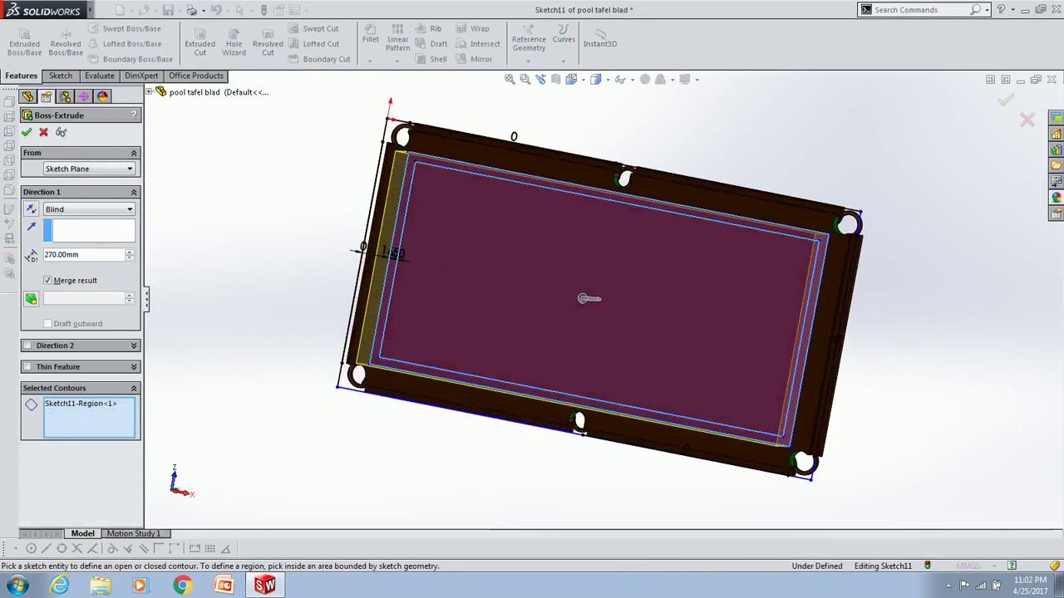
key(Escape)
scroll(797, 419, up, 5)
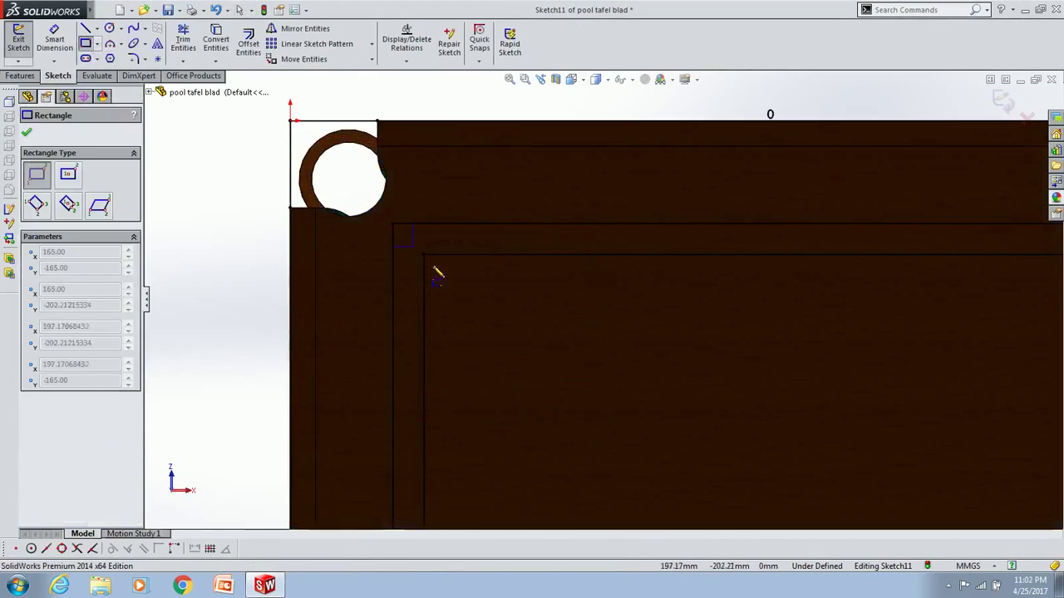
- Draw a 150 mm square leg block at the top-left corner and offset it 20 mm
click(593, 423)
click(596, 376)
key(Return)
key(f)
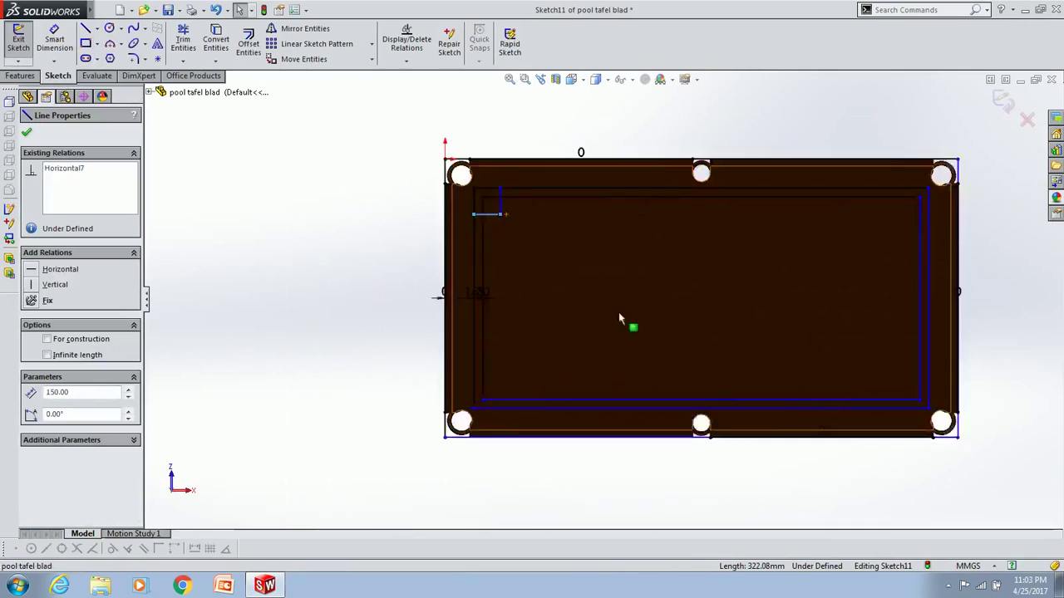
scroll(618, 312, up, 3)
click(248, 44)
scroll(493, 286, up, 3)
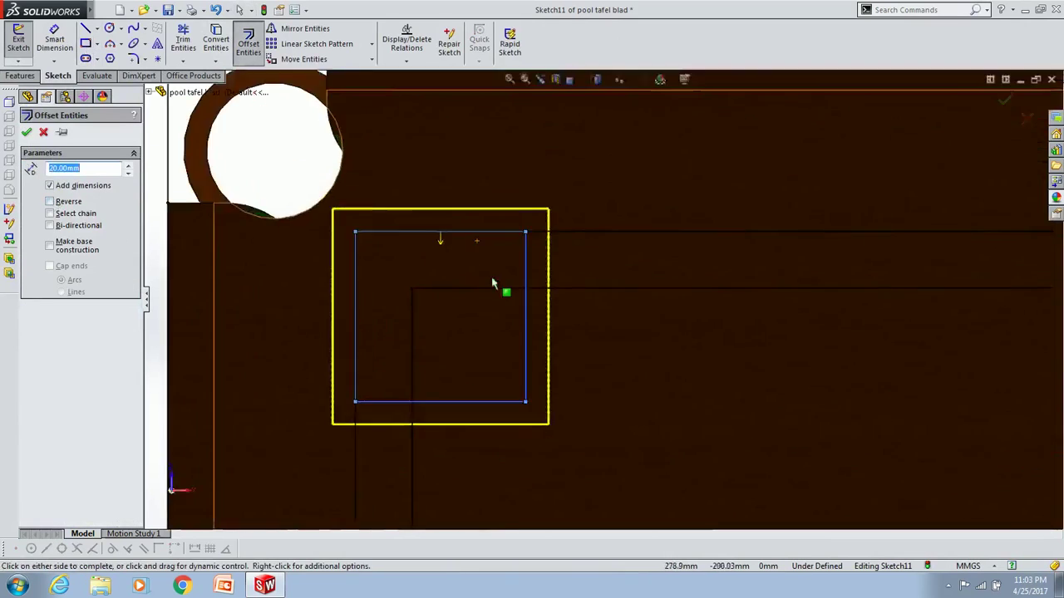
click(494, 285)
scroll(494, 285, down, 3)
key(l)
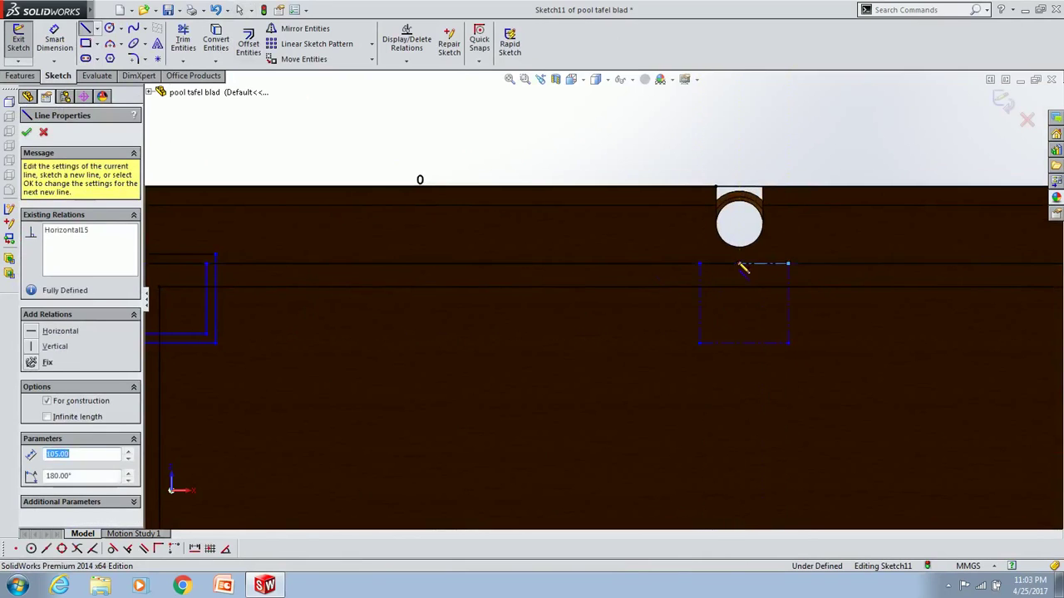
- Add a centerline from the top edge midpoint down the middle of the table
key(Escape)
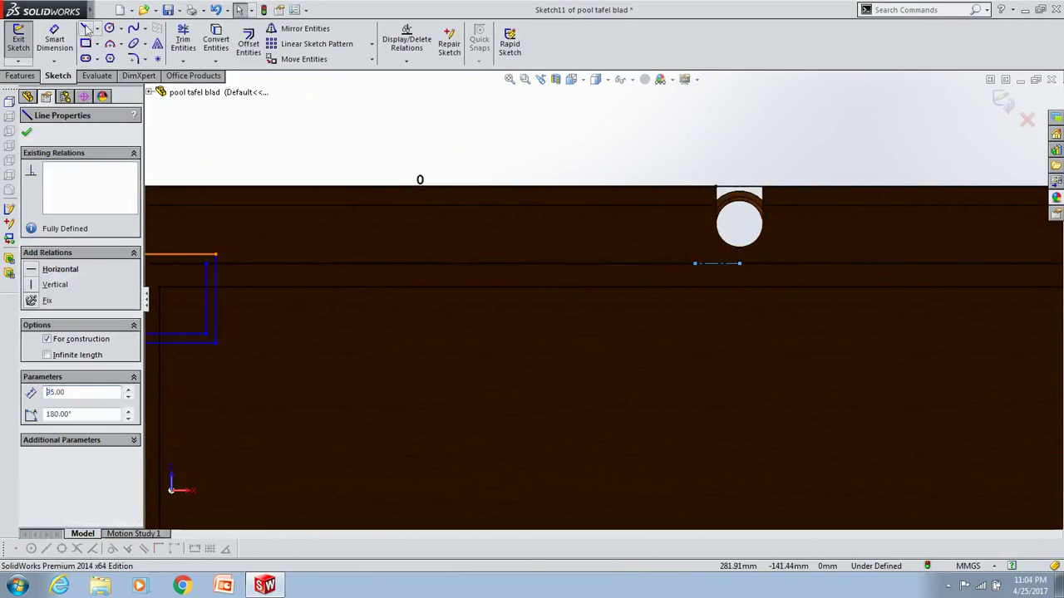
key(r)
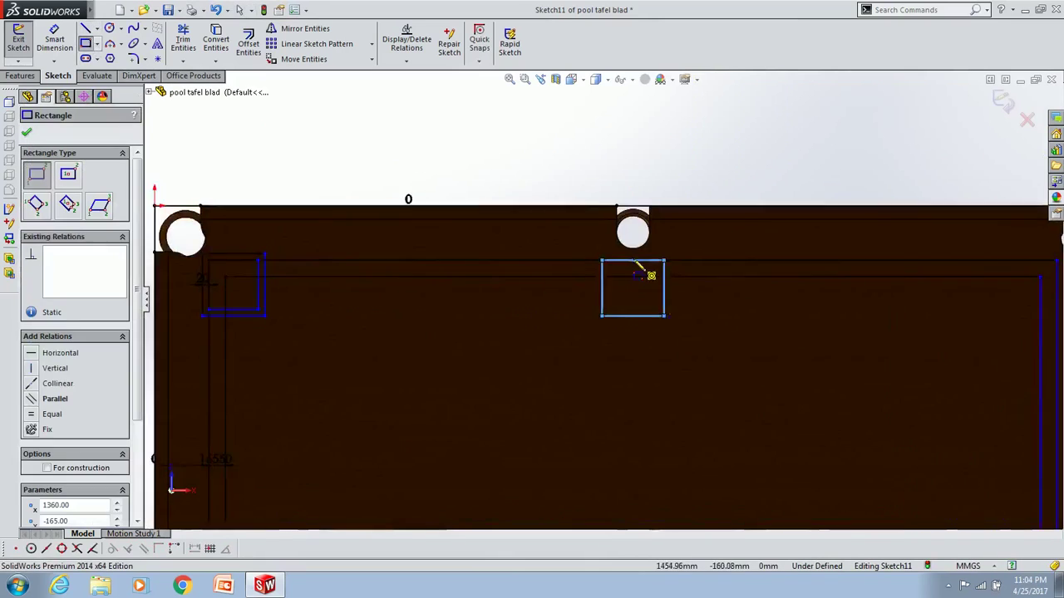
scroll(635, 266, down, 3)
click(85, 28)
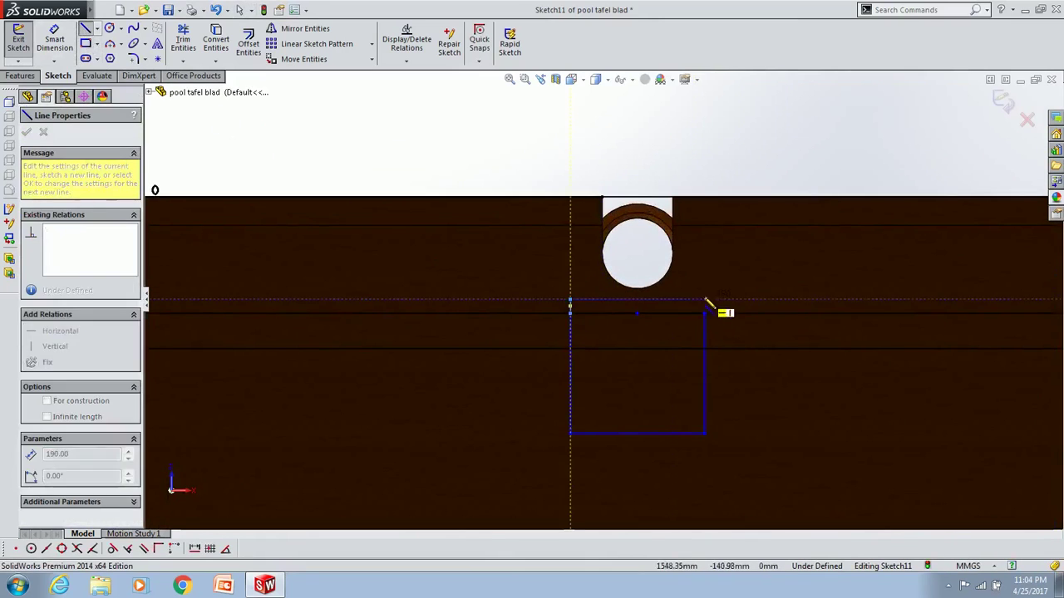
scroll(655, 380, up, 3)
scroll(238, 439, down, 3)
scroll(625, 333, up, 3)
click(625, 274)
key(Escape)
- Mirror the corner block lines across the centerline
scroll(487, 360, down, 3)
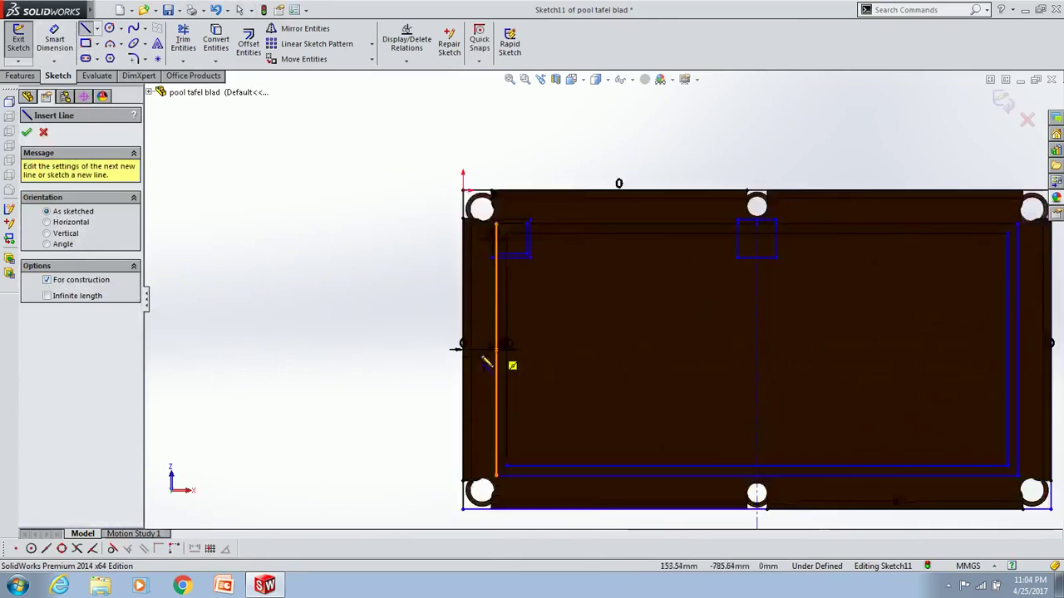
scroll(859, 316, up, 3)
scroll(380, 225, down, 4)
click(375, 224)
scroll(904, 238, down, 3)
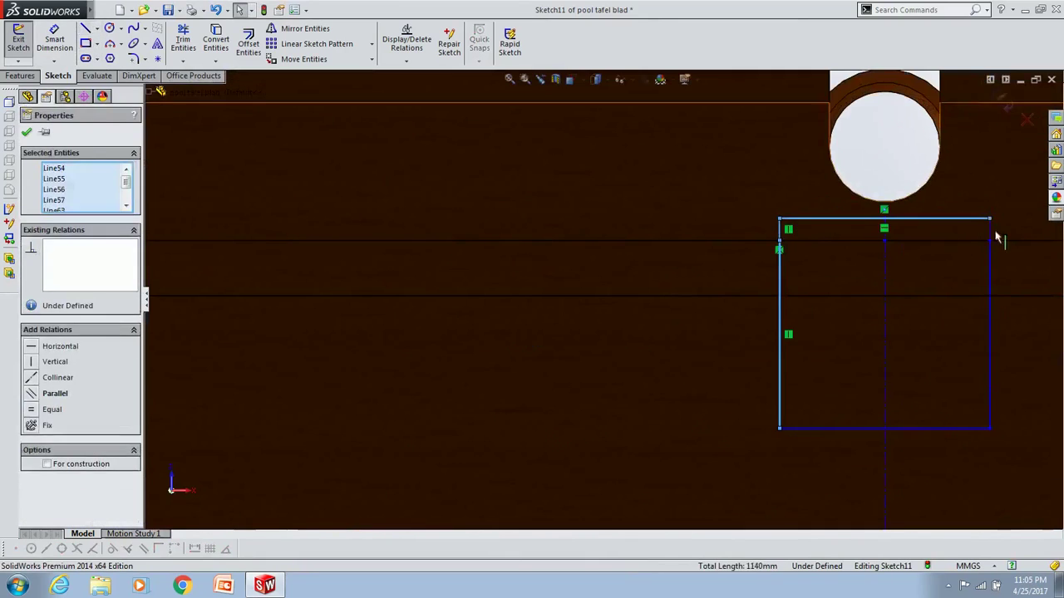
scroll(993, 237, up, 4)
key(Escape)
scroll(467, 331, down, 2)
scroll(467, 331, down, 2)
click(479, 317)
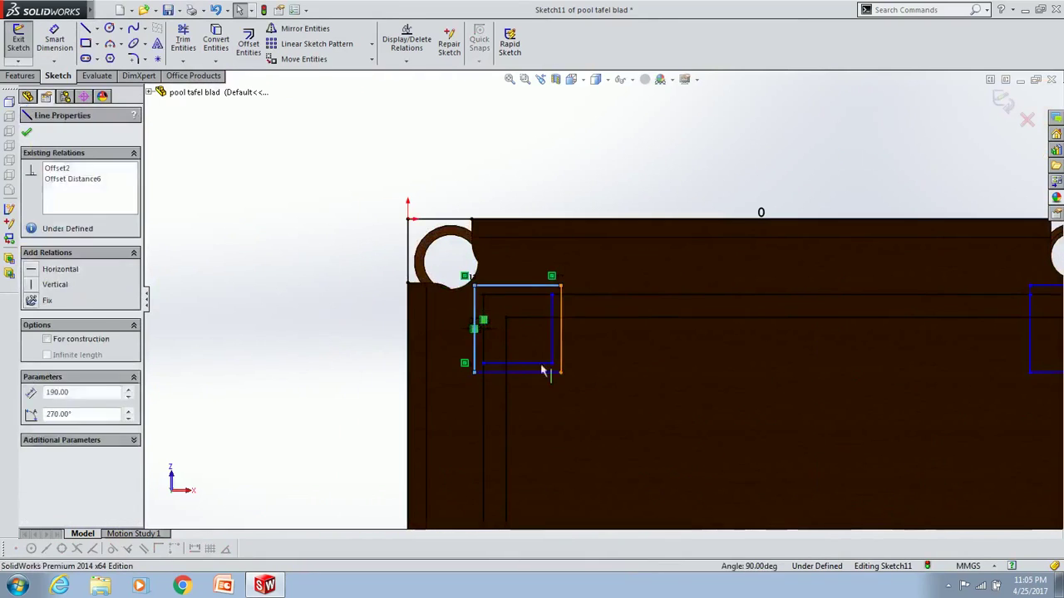
scroll(542, 371, down, 3)
click(305, 28)
key(t)
- Trim the overlapping lines so the square pads cut into the inset outline
scroll(633, 146, down, 5)
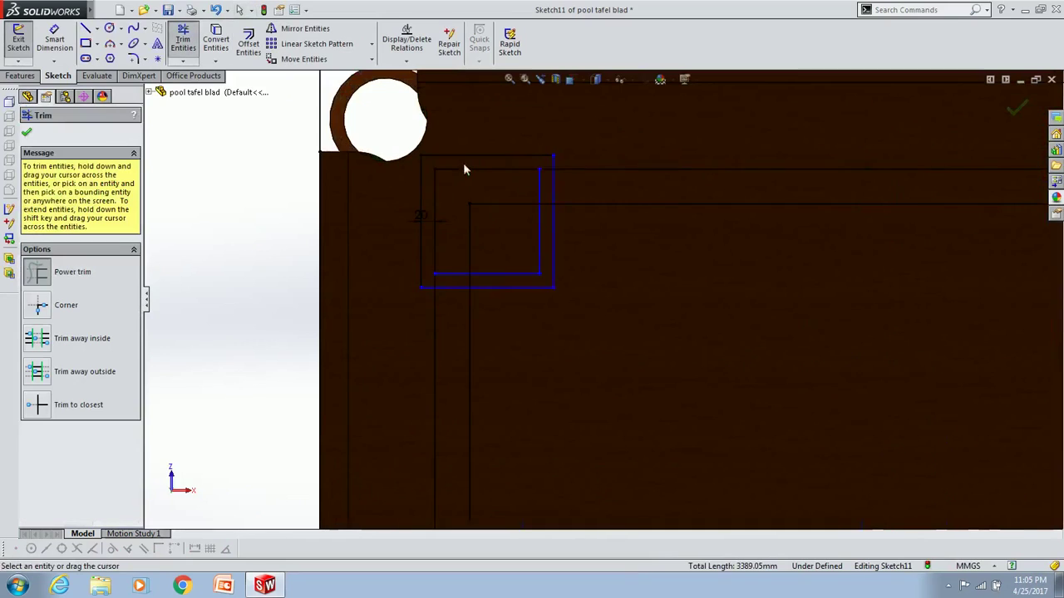
scroll(457, 296, up, 3)
scroll(383, 223, up, 3)
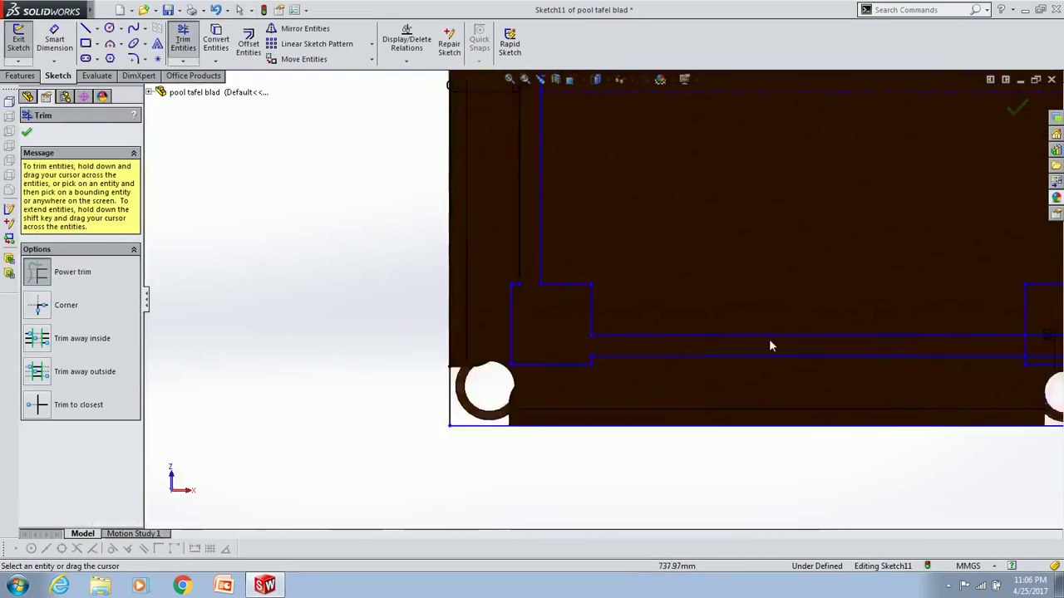
scroll(772, 320, down, 3)
scroll(772, 321, up, 4)
scroll(631, 278, down, 3)
scroll(587, 235, up, 3)
key(Escape)
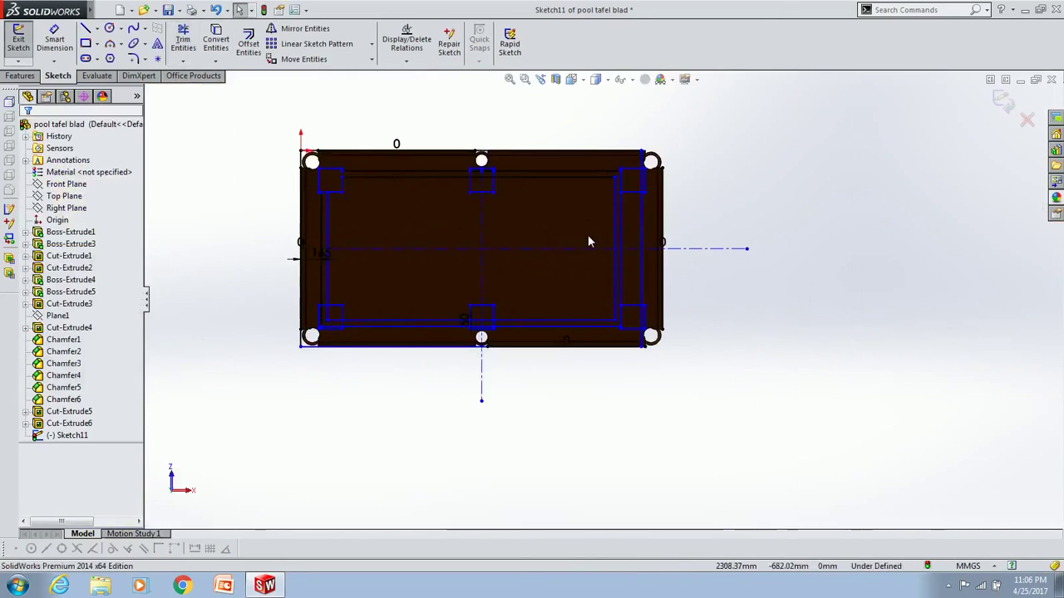
- Extrude the under-table frame and leg pads as a boss
scroll(359, 141, down, 1)
scroll(317, 178, down, 5)
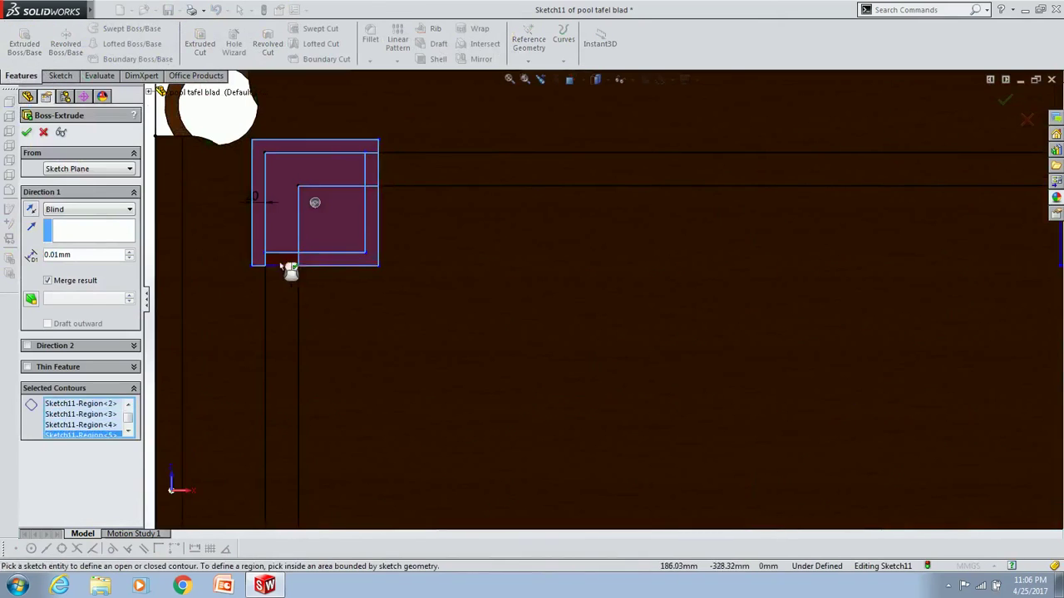
scroll(772, 285, up, 3)
scroll(737, 254, down, 2)
scroll(684, 276, down, 2)
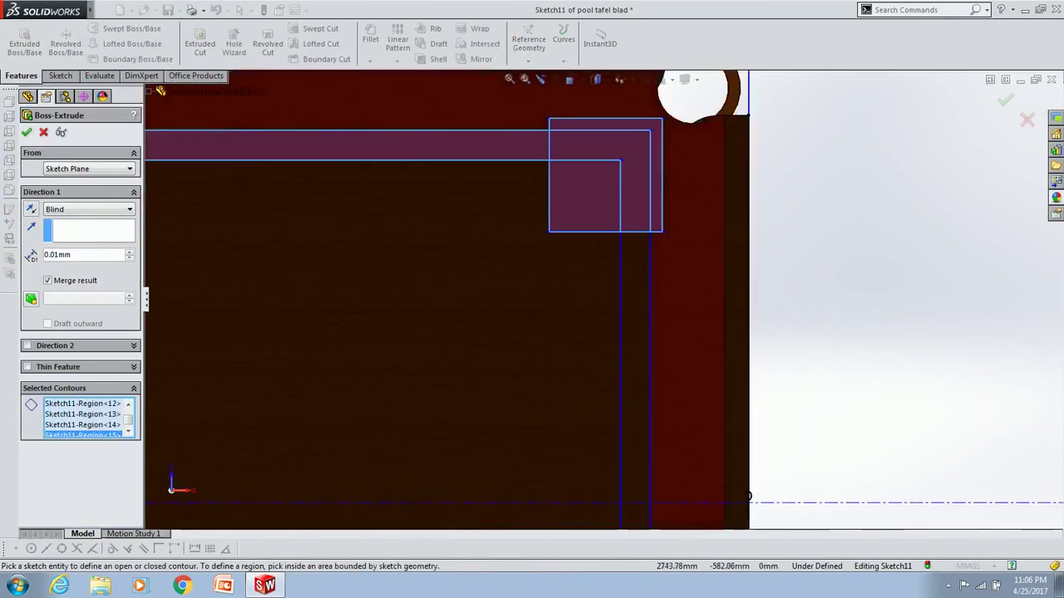
scroll(689, 219, up, 2)
scroll(681, 233, down, 2)
scroll(498, 274, up, 2)
scroll(341, 291, down, 2)
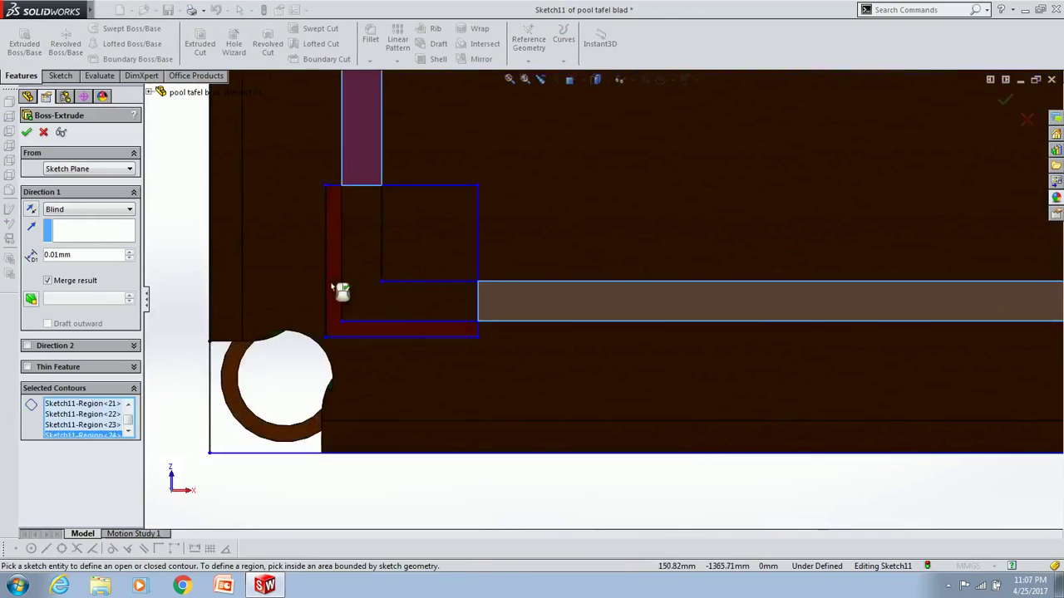
scroll(274, 291, up, 3)
click(27, 132)
- Sketch a diagonal construction line across a table corner
scroll(506, 140, down, 5)
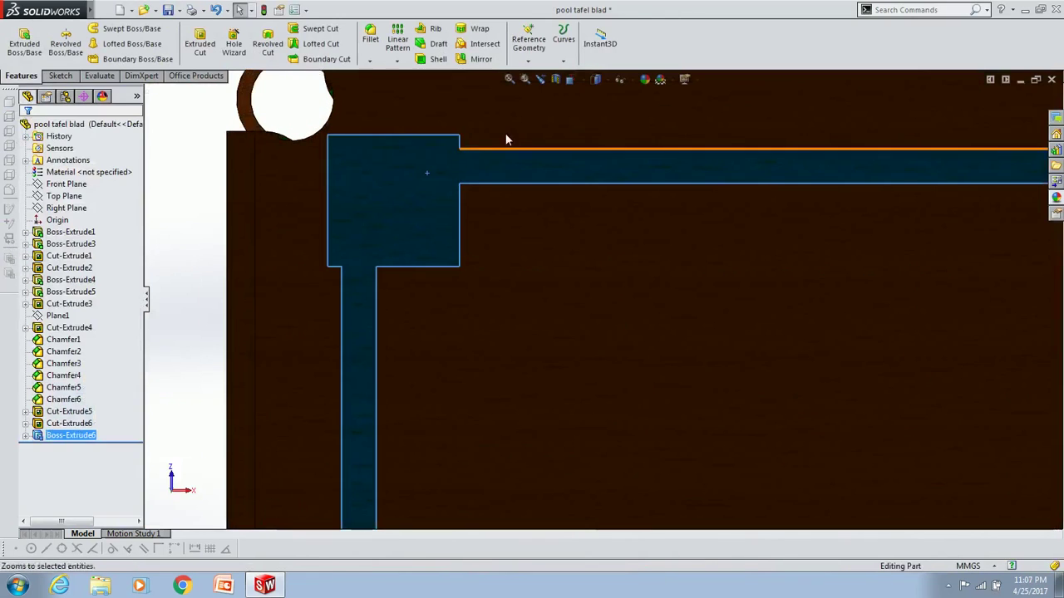
click(236, 179)
scroll(737, 304, up, 3)
scroll(784, 290, down, 3)
scroll(577, 158, up, 2)
scroll(577, 159, down, 2)
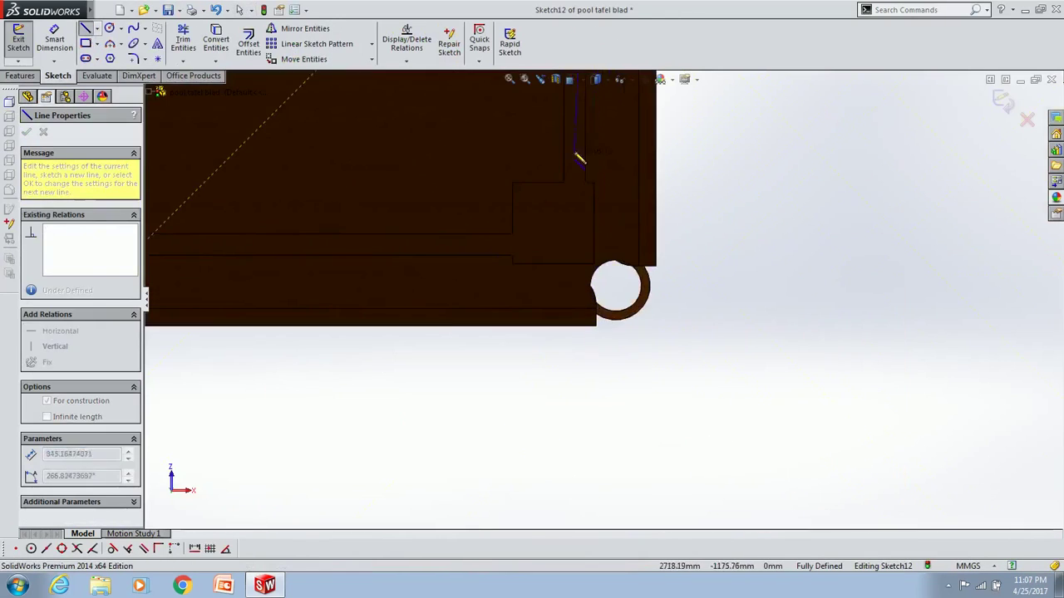
scroll(395, 286, down, 2)
scroll(396, 286, up, 3)
scroll(581, 333, down, 3)
- Draw pocket circles at the top-left and bottom-right corners on the diagonals
click(498, 254)
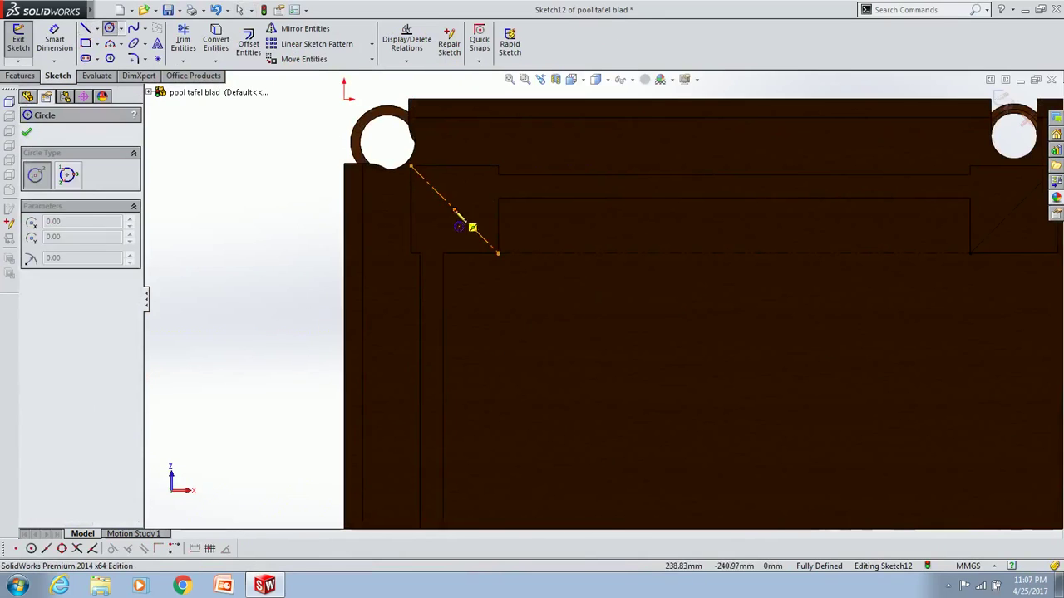
click(108, 27)
scroll(699, 300, up, 1)
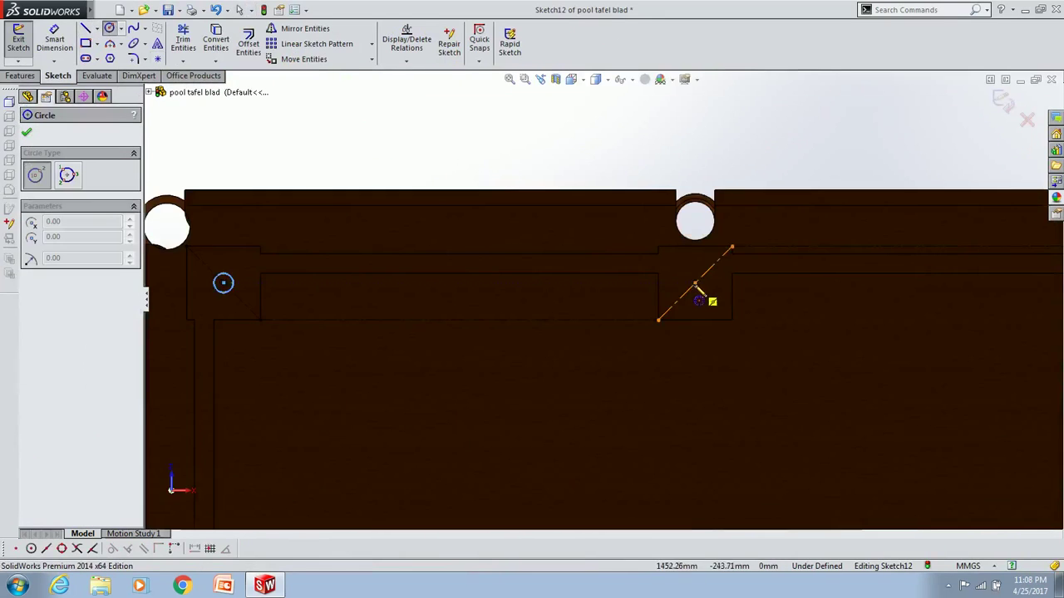
scroll(860, 312, up, 2)
scroll(845, 441, up, 2)
scroll(566, 408, down, 3)
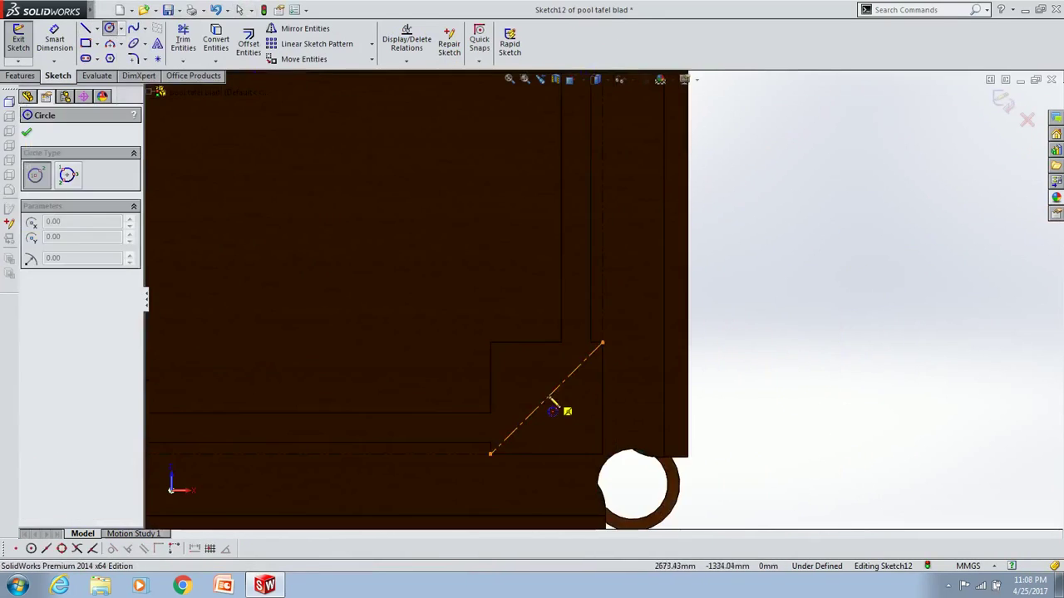
click(584, 332)
scroll(371, 355, up, 3)
scroll(372, 355, up, 2)
scroll(423, 277, up, 2)
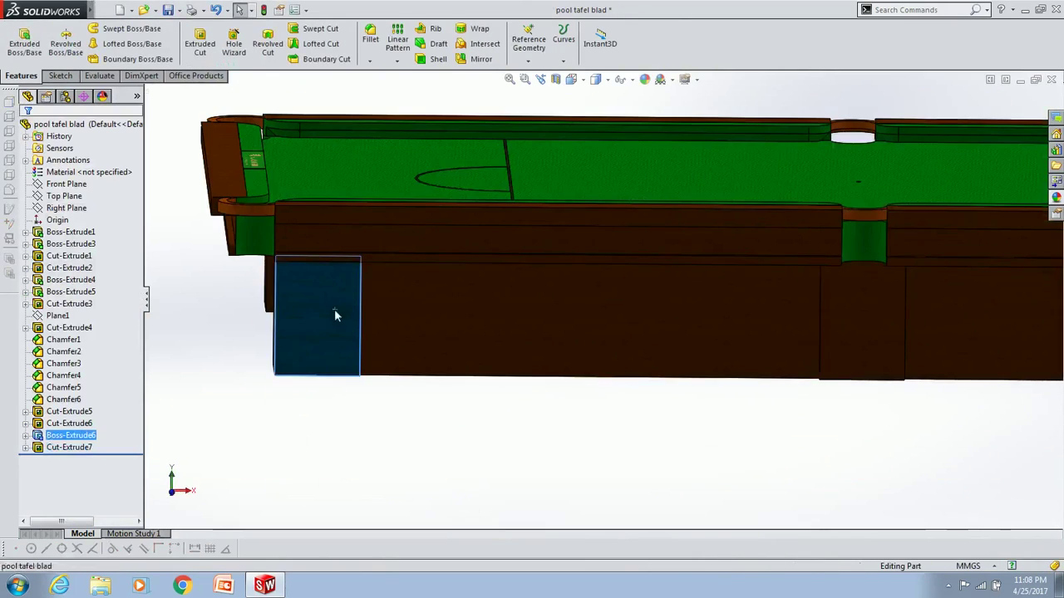
- Sketch a 20 mm inward offset outline on the base block's front face for a raised panel
click(379, 285)
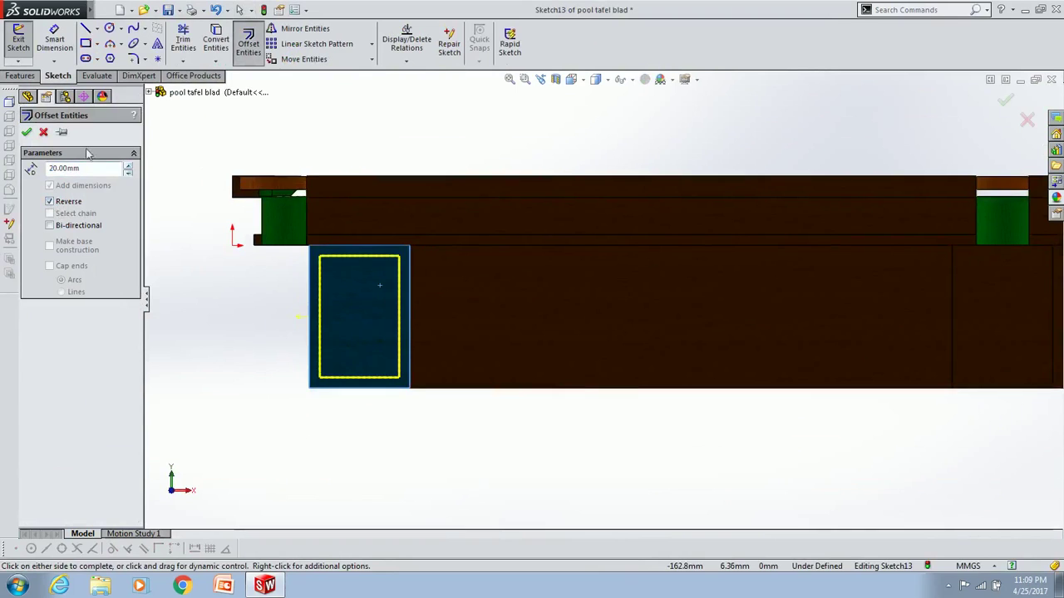
key(f)
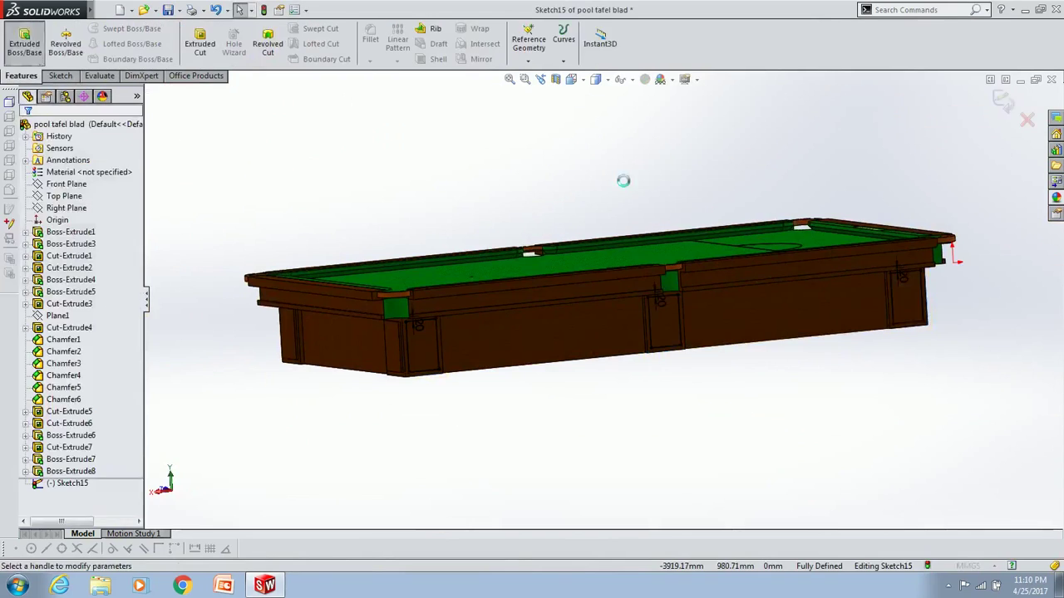
click(18, 41)
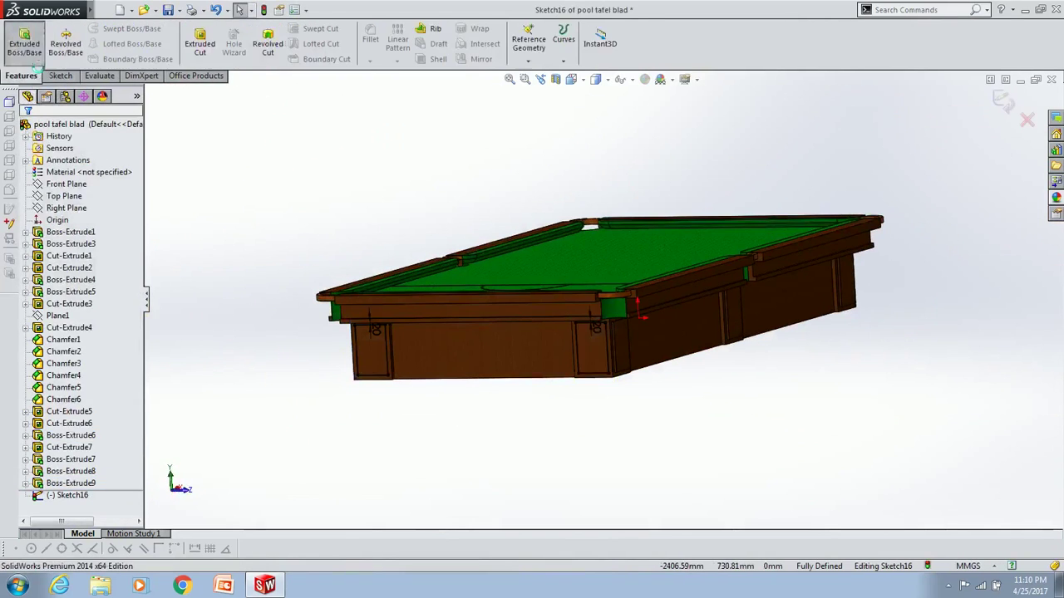
- Set up a 20 mm, 45° chamfer on four panel faces
click(368, 351)
click(379, 58)
click(391, 90)
click(382, 382)
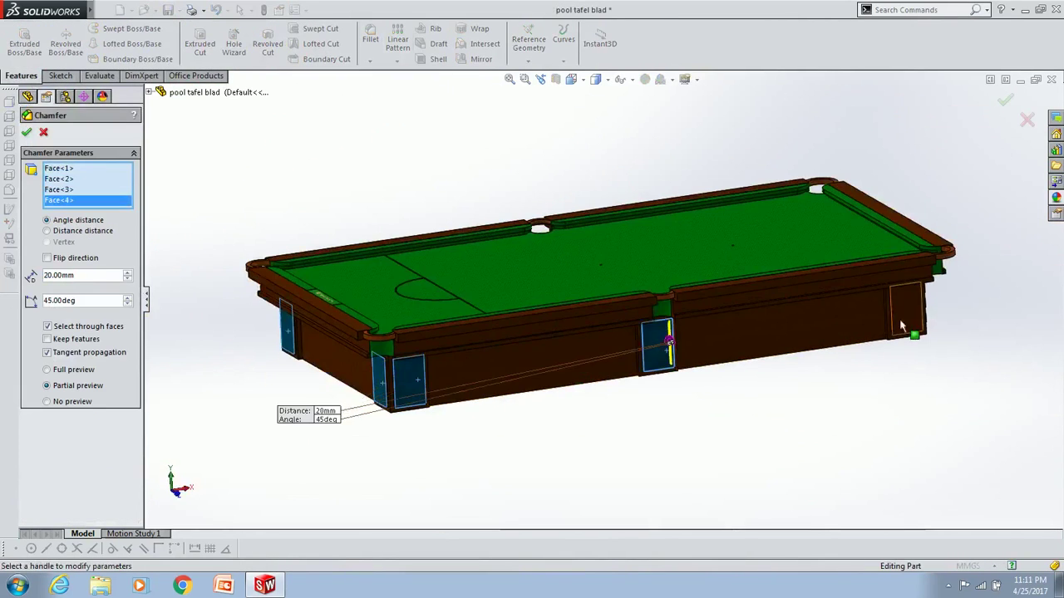
- Commit the panel chamfer and extrude a thin strip along the front side's bottom edge
middle_drag(902, 327, 582, 333)
key(Return)
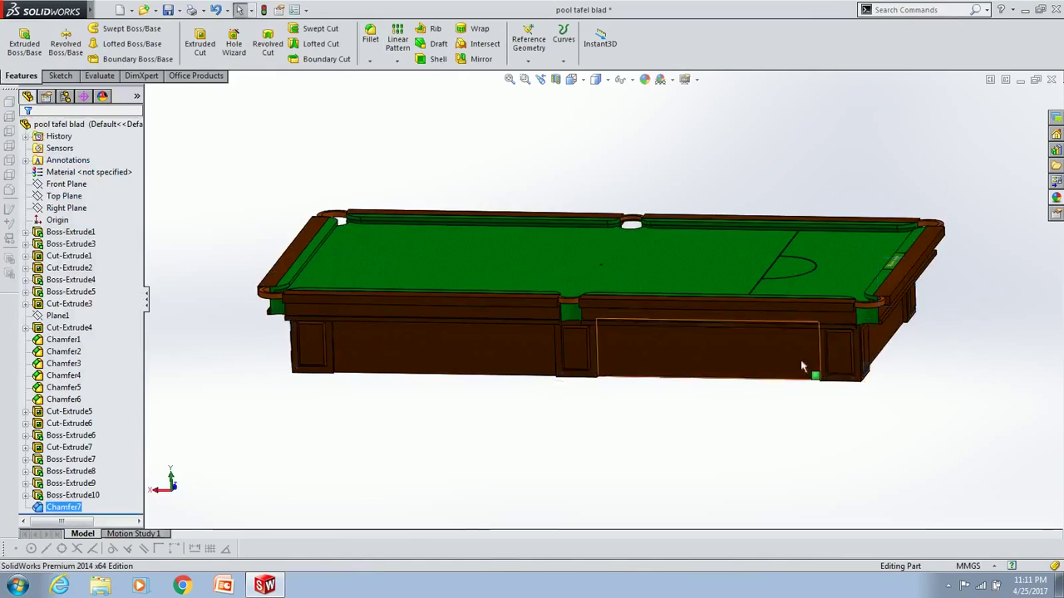
middle_drag(787, 341, 392, 287)
click(580, 282)
key(ctrl+8)
click(457, 364)
click(749, 354)
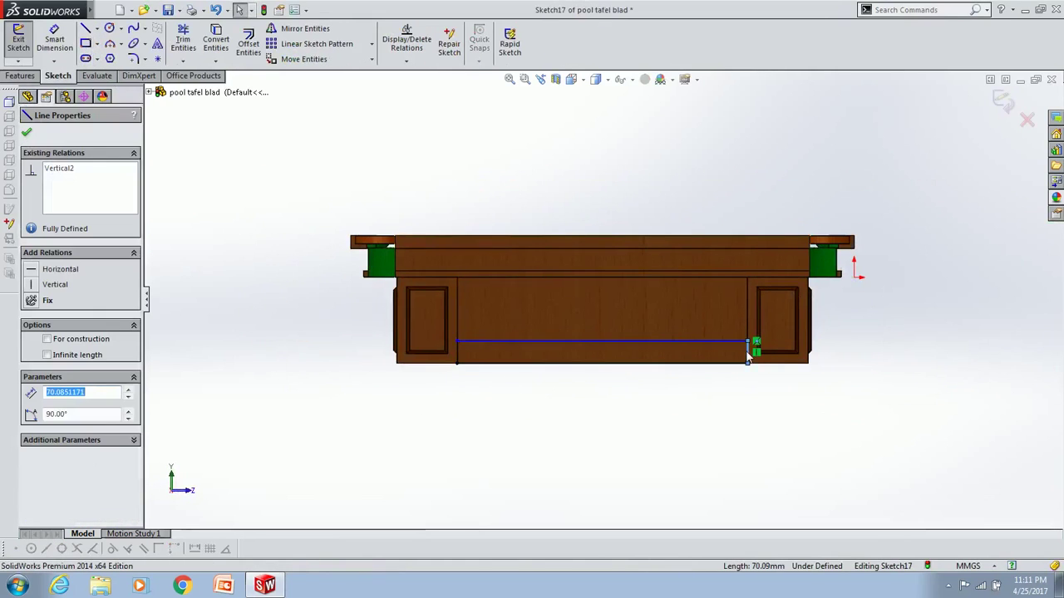
key(e)
key(Return)
click(576, 304)
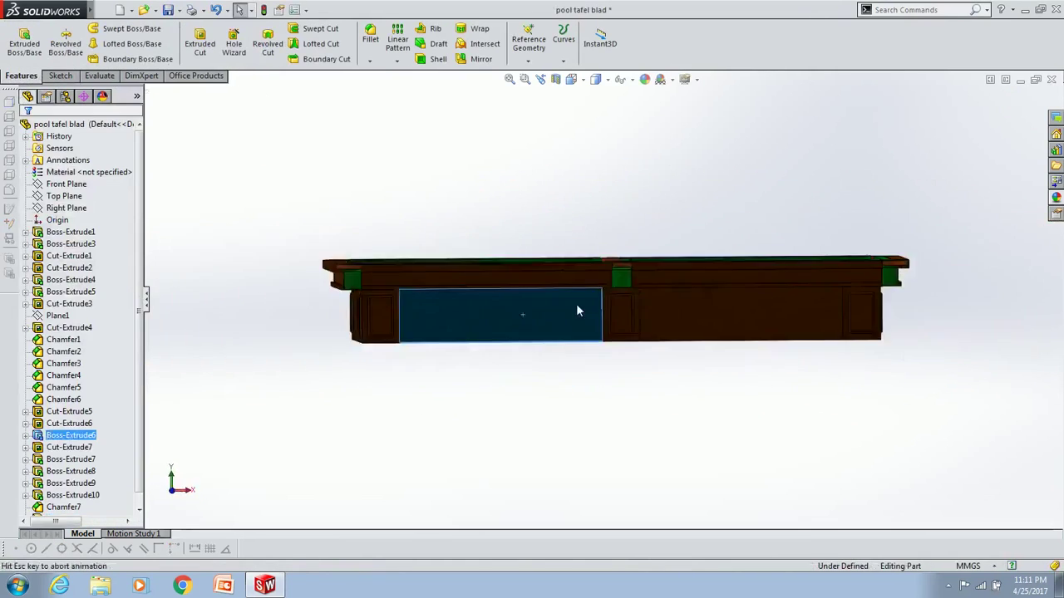
- Add 18 mm bottom-edge strips on the next two sides of the base
click(407, 332)
click(796, 333)
key(e)
click(26, 133)
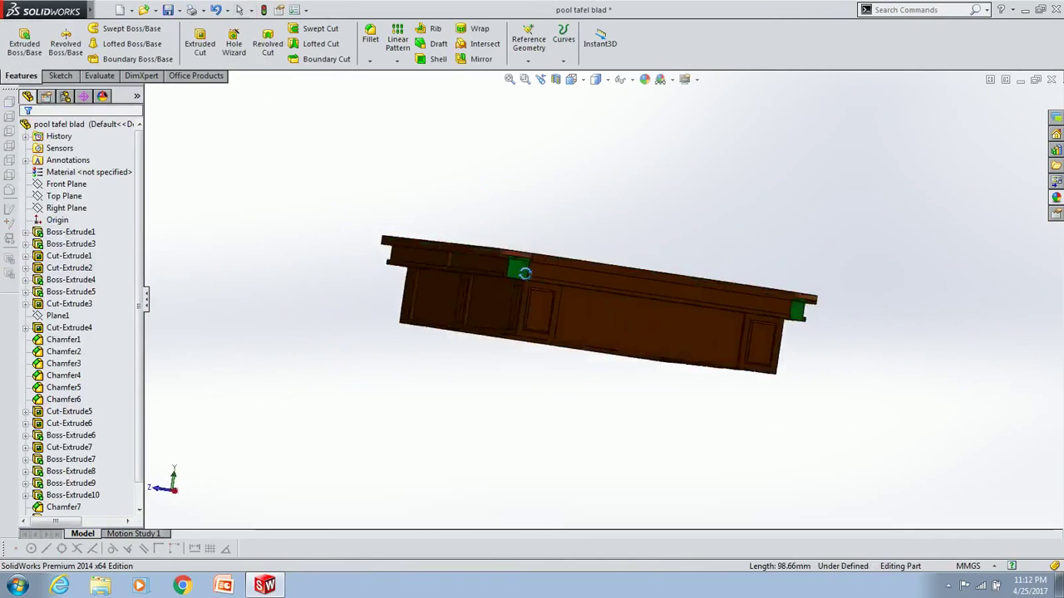
click(664, 278)
click(457, 280)
click(747, 359)
key(e)
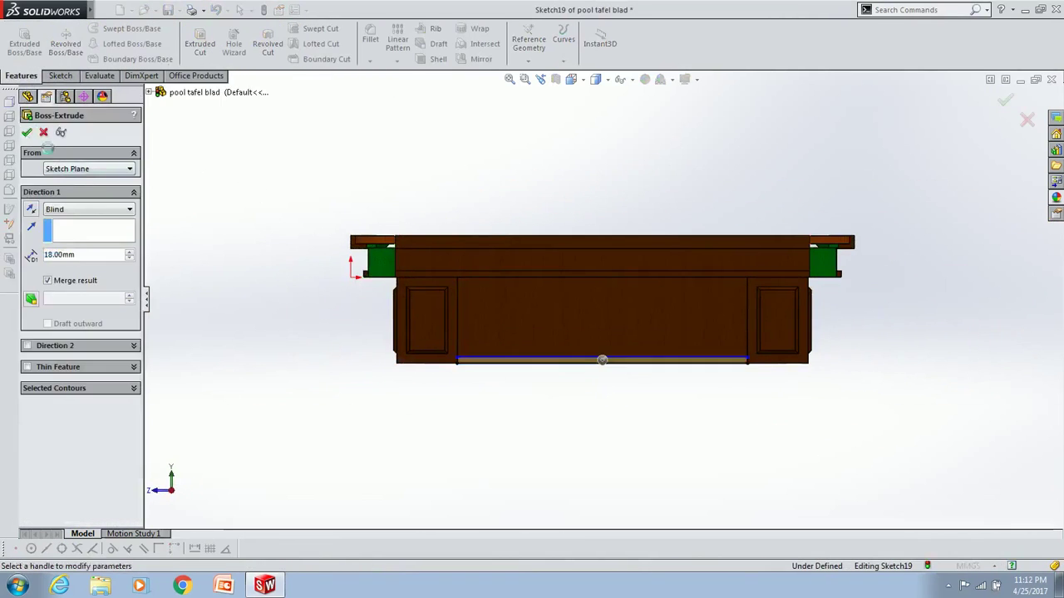
click(27, 133)
- Sketch the last side's bottom strip and review the finished base from a new angle
click(584, 283)
click(407, 275)
click(795, 333)
click(1004, 100)
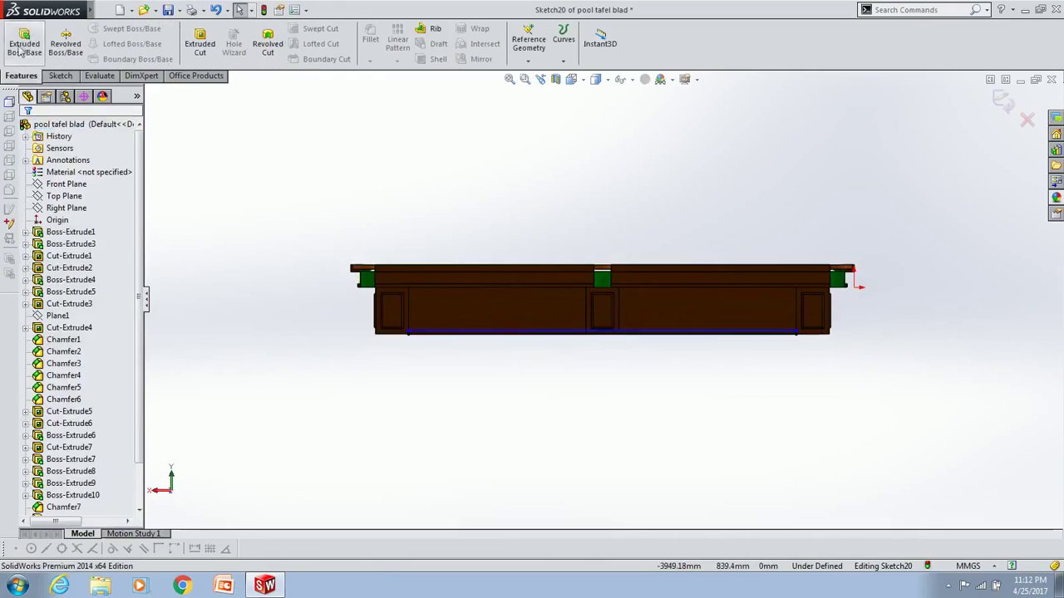
mouse_move(668, 306)
middle_down()
mouse_move(663, 282)
mouse_move(555, 214)
mouse_move(719, 278)
mouse_move(523, 194)
mouse_move(507, 167)
middle_up()
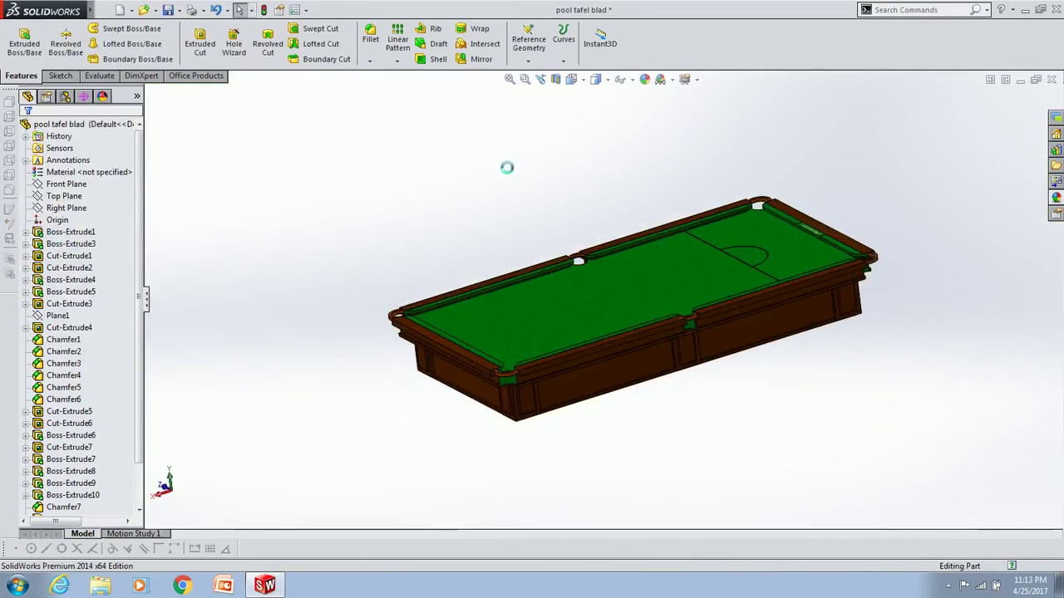
- Close the pool table and start a new part showing the turned wooden leg photo
click(1052, 80)
click(725, 301)
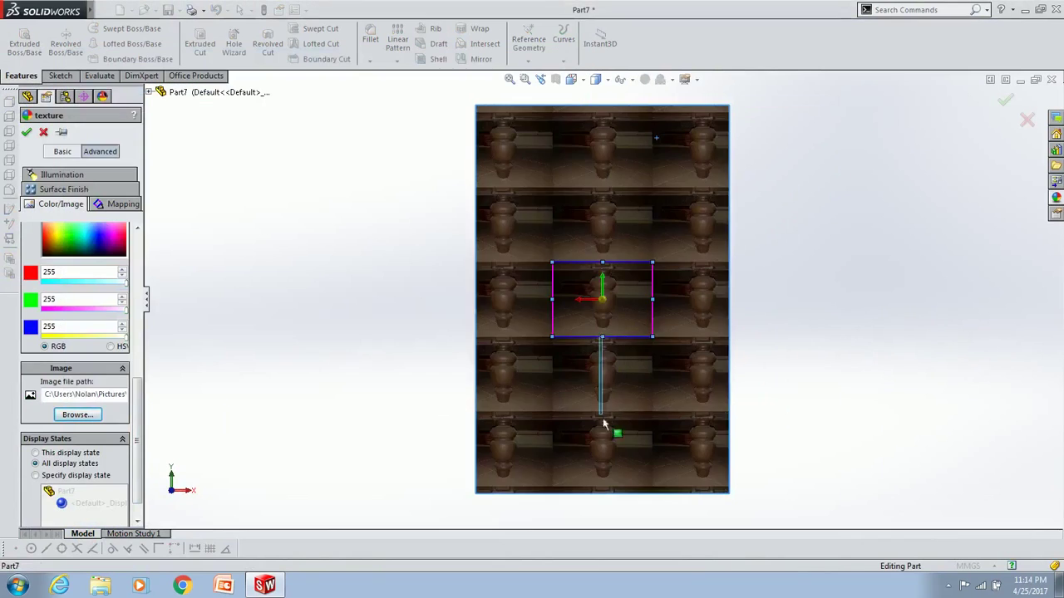
key(f)
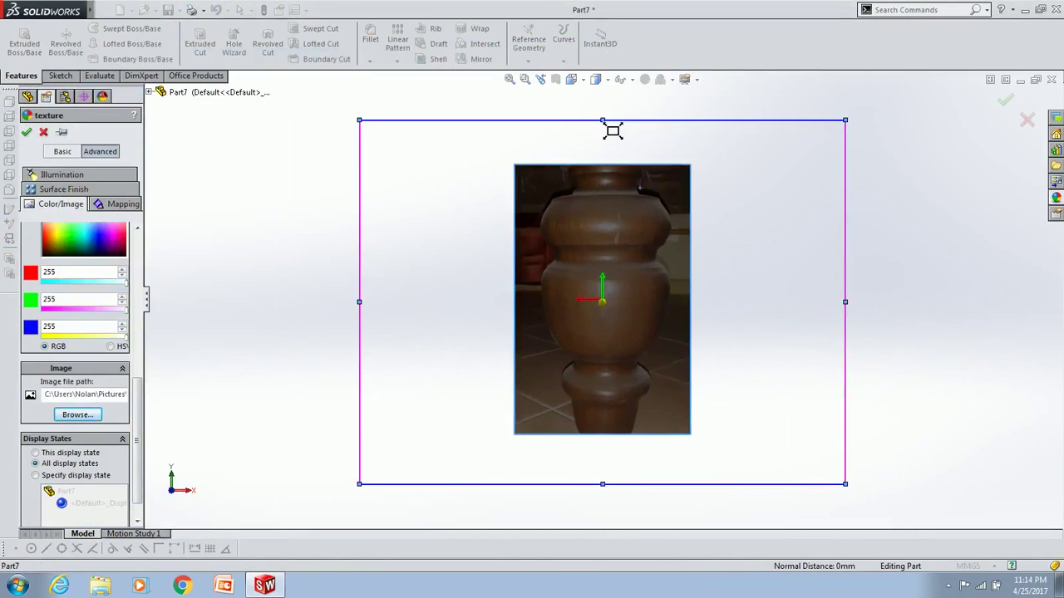
scroll(648, 293, down, 2)
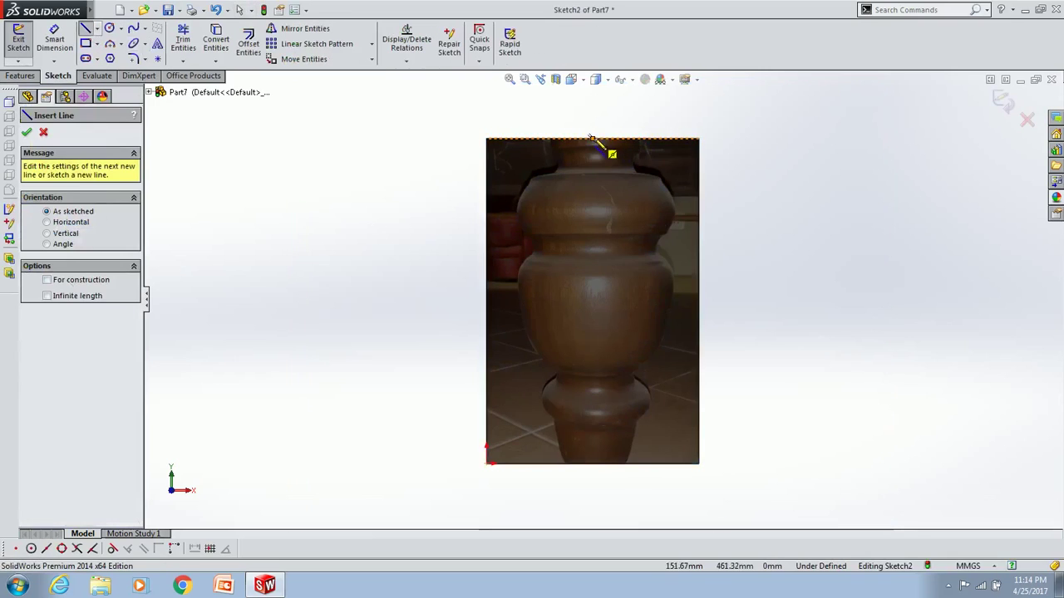
- Draw a vertical centre line up from the leg's base in the photo
scroll(593, 408, down, 4)
click(593, 408)
scroll(622, 185, up, 5)
scroll(601, 387, down, 3)
scroll(621, 285, down, 3)
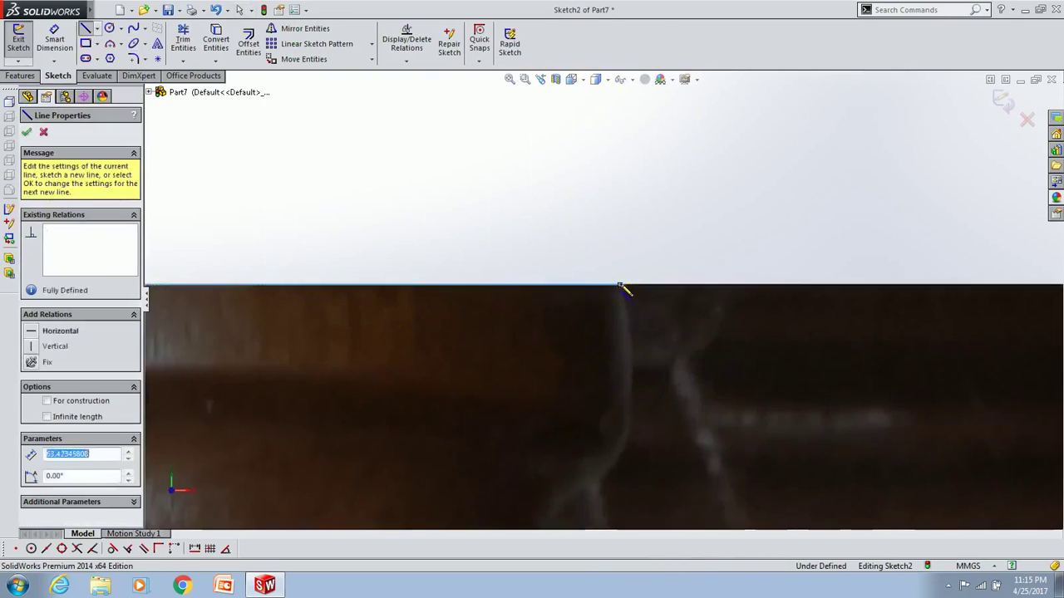
key(Escape)
- Start a spline and place points down the turned leg's outer edge
scroll(636, 297, up, 2)
click(641, 399)
scroll(623, 249, down, 2)
click(629, 310)
click(613, 344)
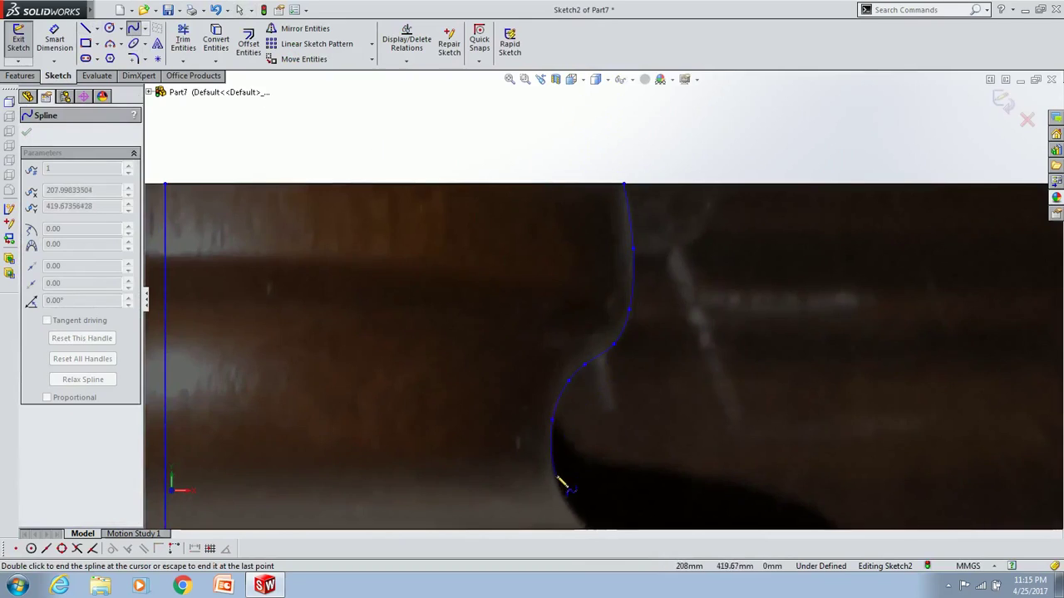
scroll(582, 449, down, 2)
scroll(629, 356, up, 3)
scroll(629, 357, down, 3)
click(684, 380)
scroll(684, 380, down, 1)
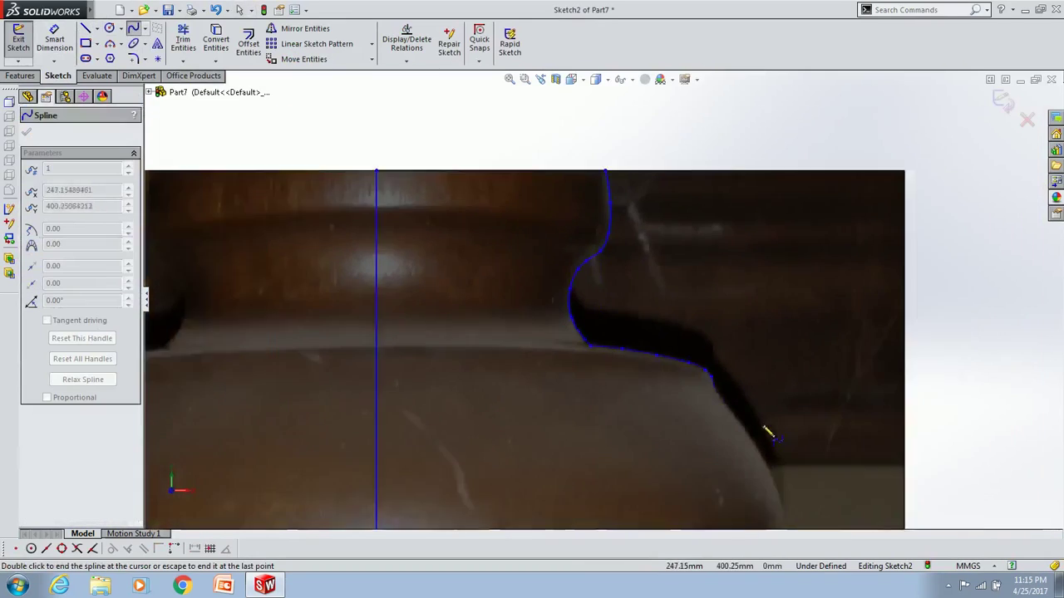
ctrl+middle_drag(768, 433, 640, 347)
scroll(686, 456, up, 1)
scroll(598, 416, down, 1)
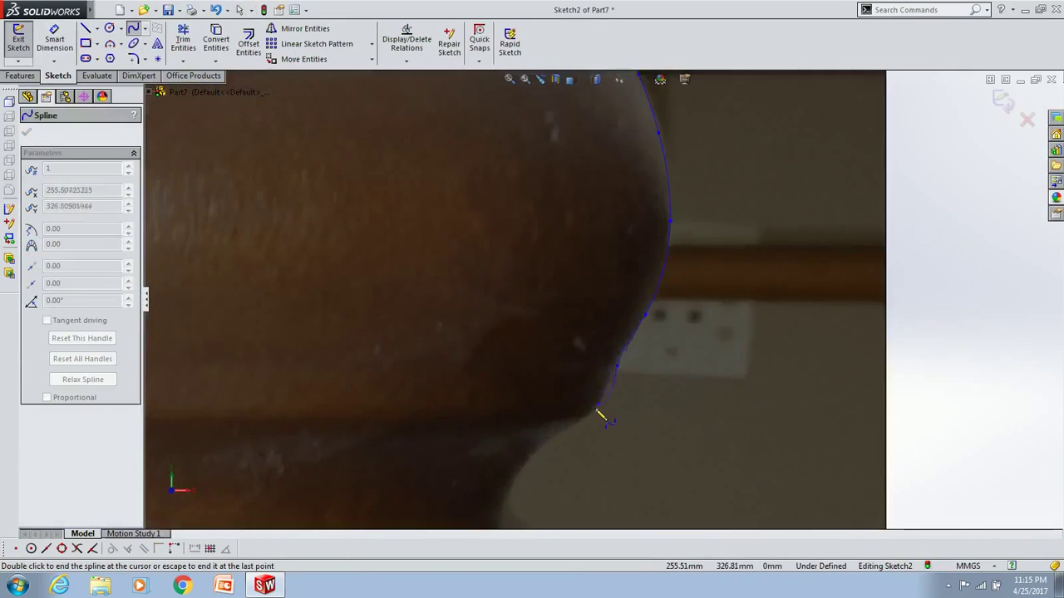
- Continue the spline around the leg's bulb, inner curve and dark edge, then finish it
click(567, 444)
scroll(567, 444, up, 1)
scroll(548, 455, down, 1)
click(567, 446)
scroll(582, 399, up, 1)
scroll(632, 316, down, 1)
click(635, 273)
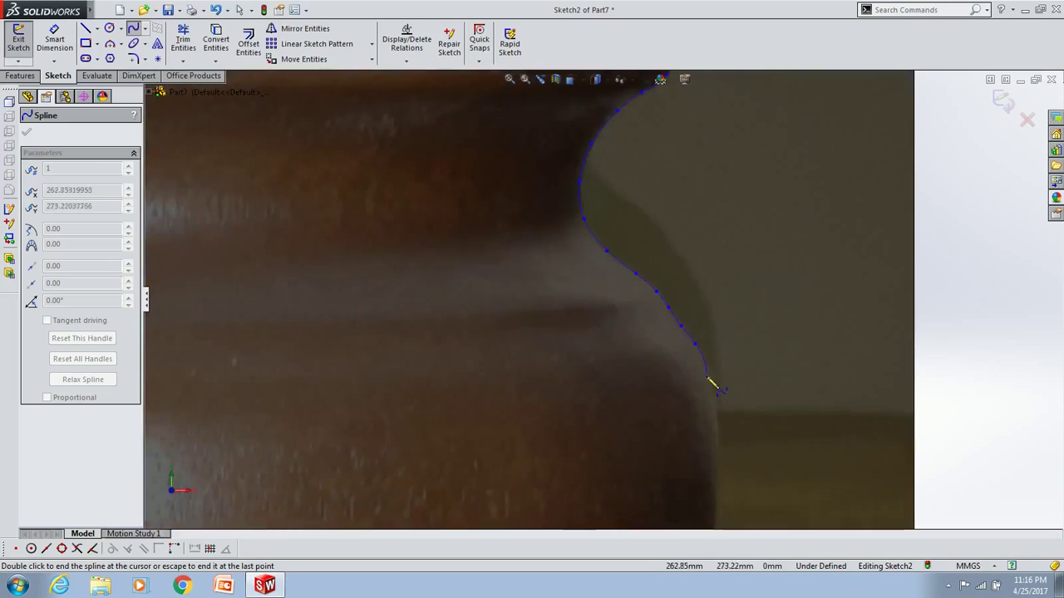
scroll(690, 416, up, 2)
scroll(632, 441, up, 1)
scroll(588, 399, down, 3)
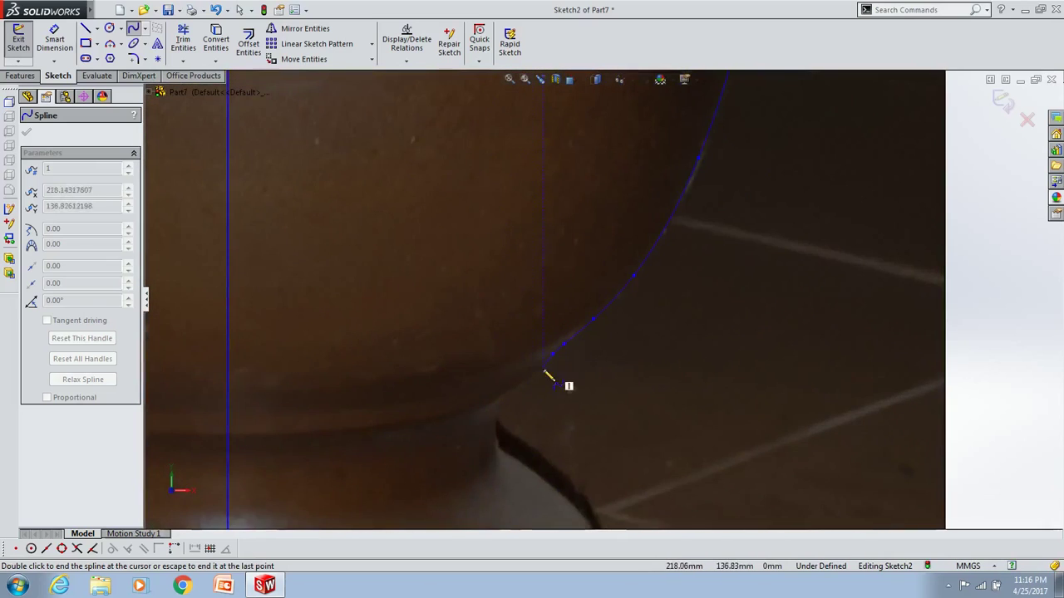
click(515, 403)
scroll(582, 349, down, 1)
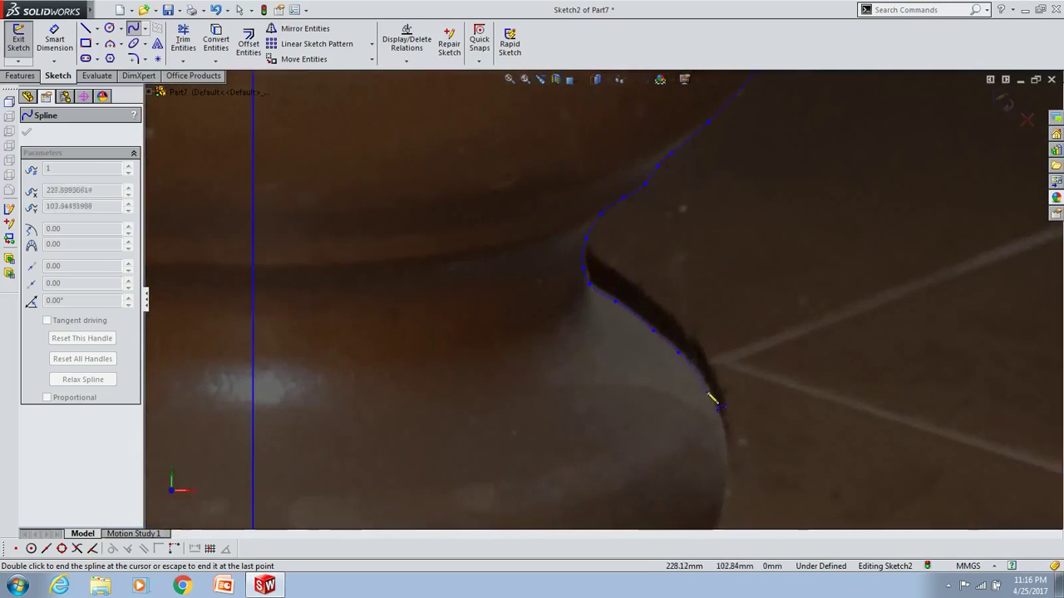
scroll(682, 416, down, 2)
scroll(582, 416, down, 1)
scroll(581, 366, down, 1)
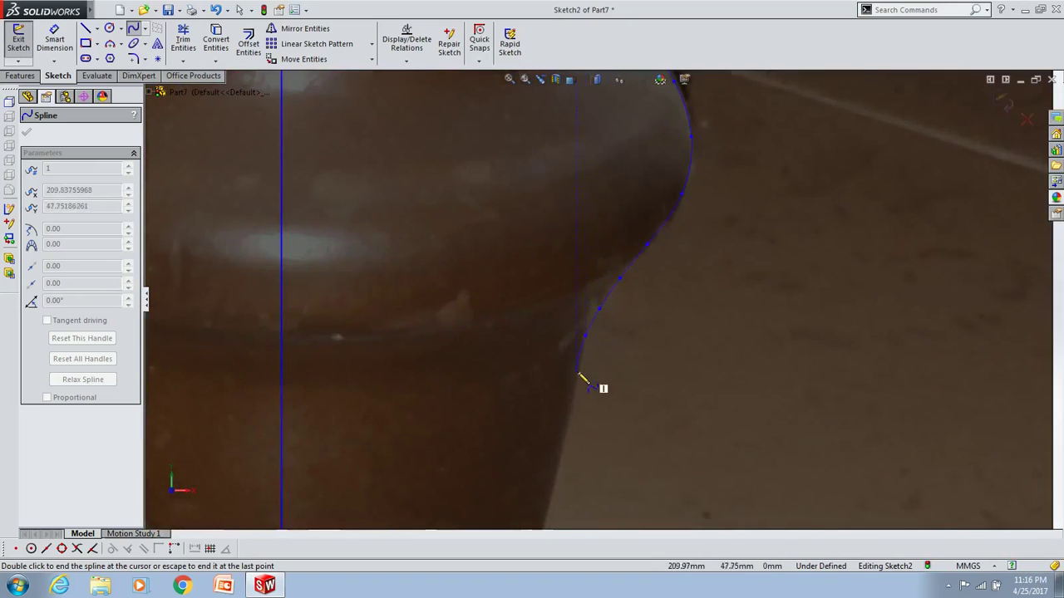
scroll(582, 380, up, 2)
double_click(565, 459)
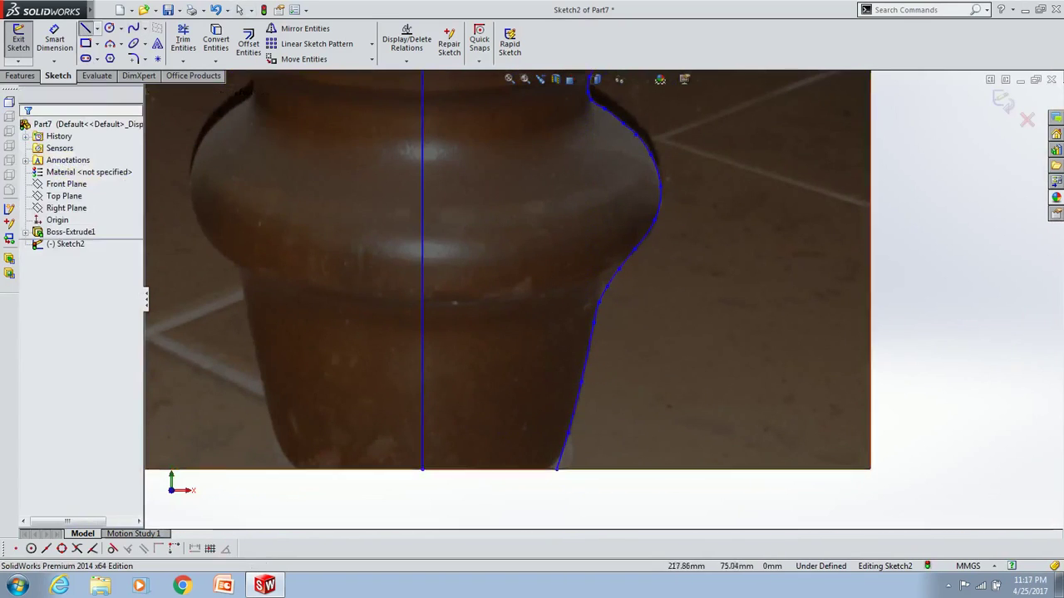
click(86, 28)
- Draw a 10 mm vertical line up from the centre line's top
scroll(461, 274, down, 2)
click(458, 271)
click(457, 232)
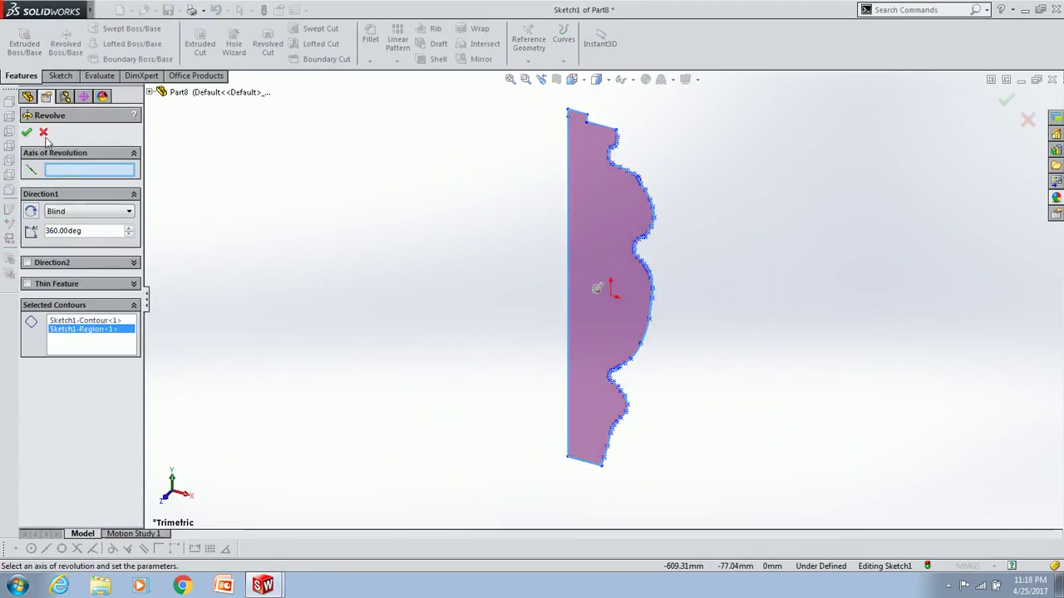
- Revolve the profile about the vertical line into a brown beech leg and bring up Save As
click(569, 238)
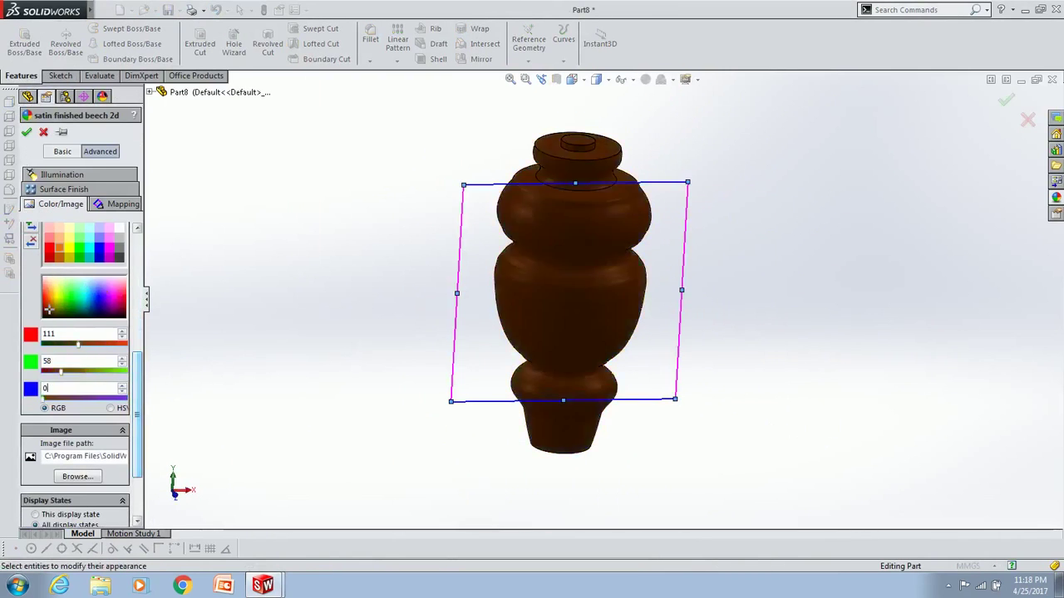
click(136, 10)
click(143, 126)
text(Pool tafel poot)
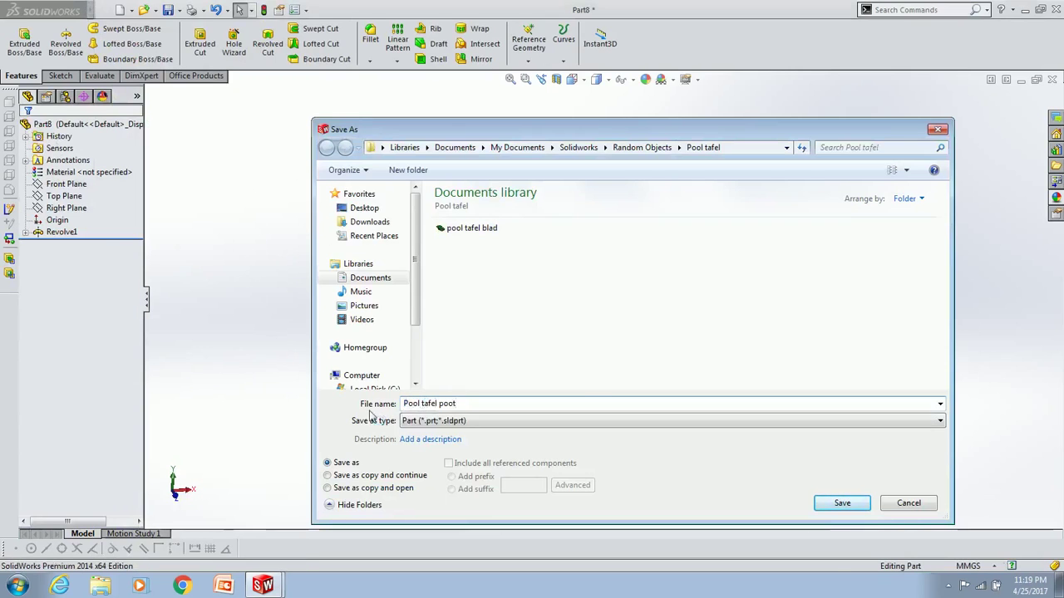
- Save the leg part and add Coincident mates between leg top faces and the pool table
key(Return)
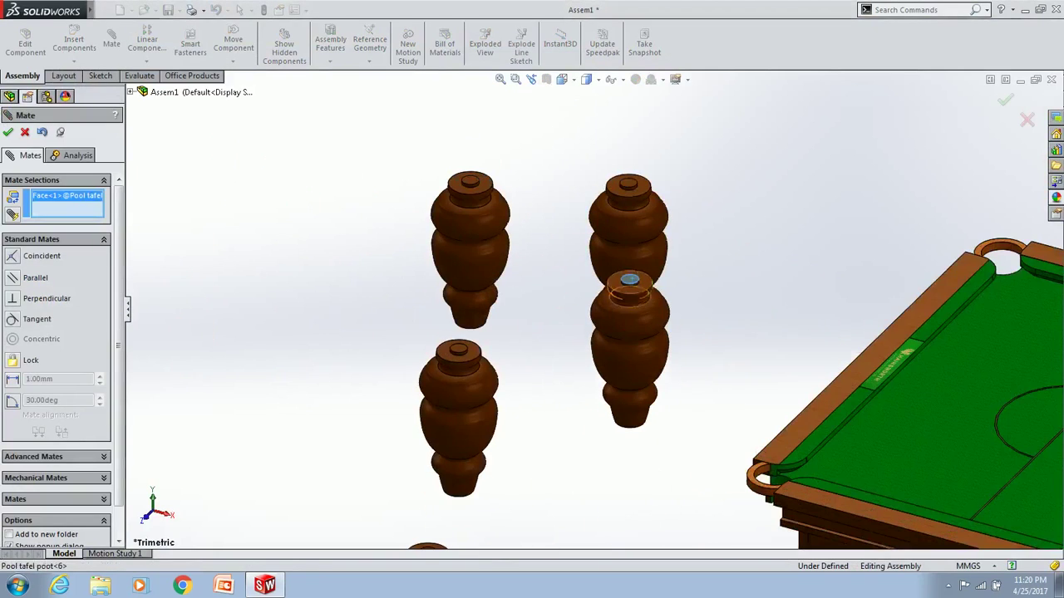
click(639, 336)
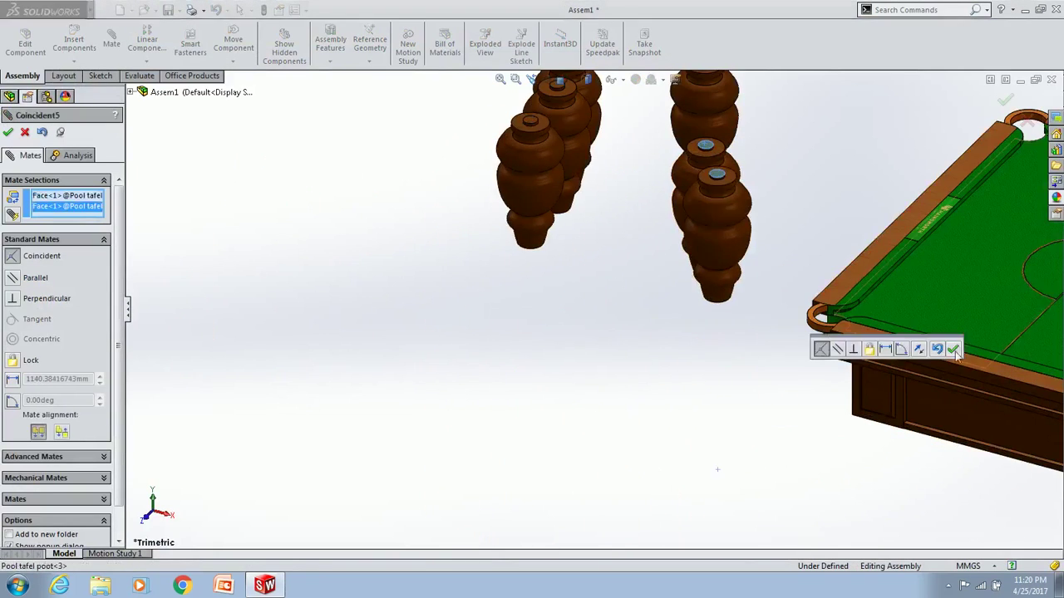
click(953, 350)
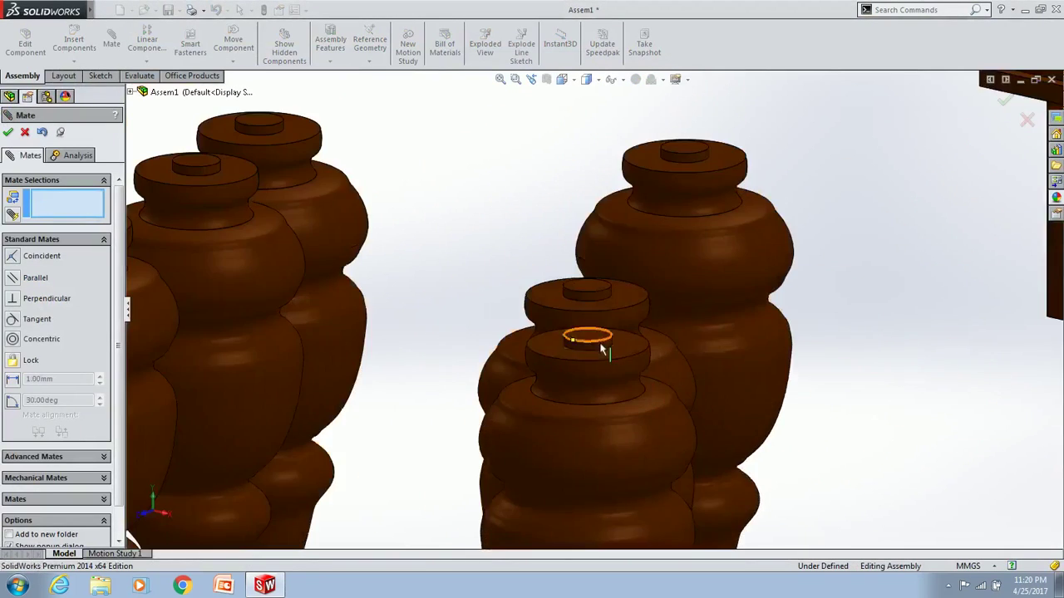
click(675, 437)
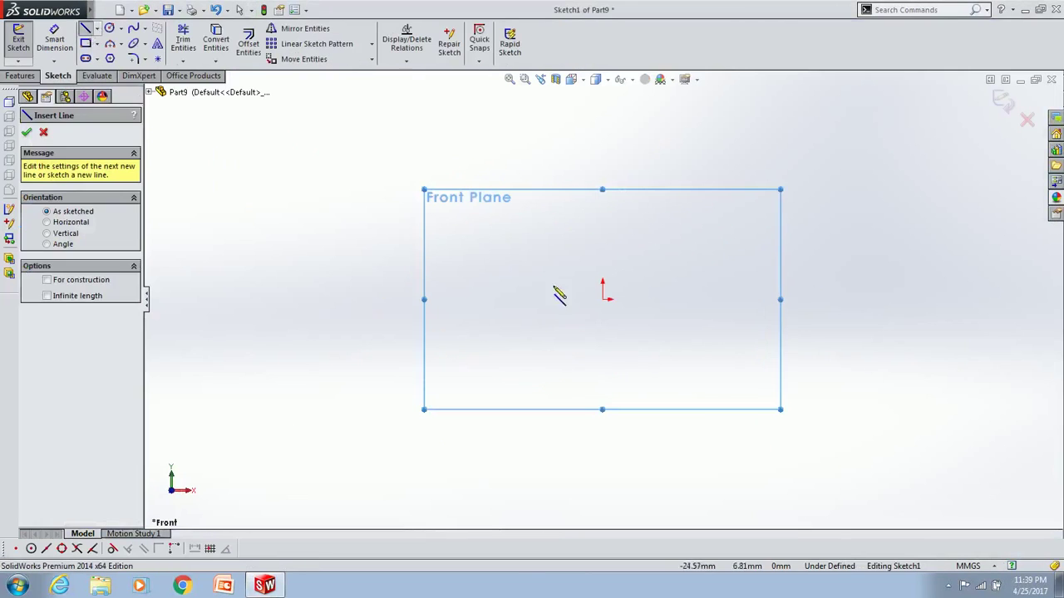
- Draw a vertical centerline, a construction line on the bottom, and a 3-point tapering arc
drag(603, 300, 605, 380)
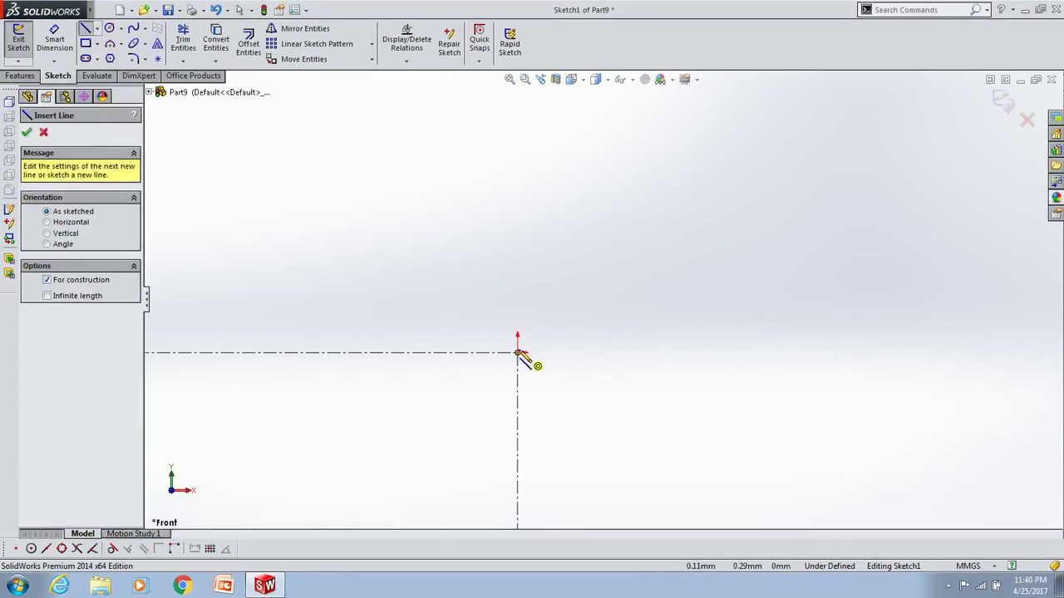
click(517, 352)
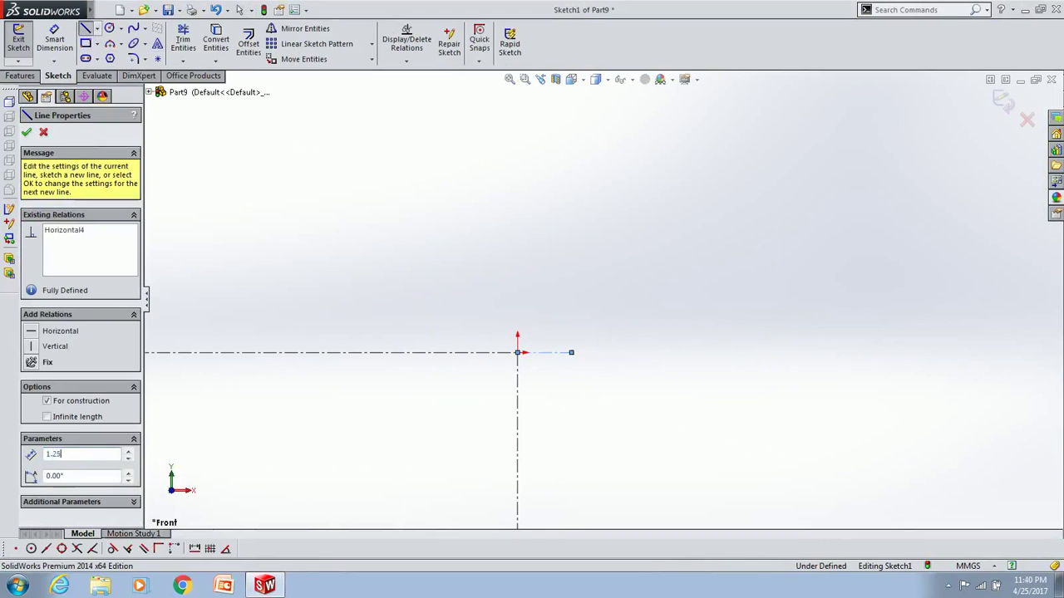
key(Escape)
key(Escape)
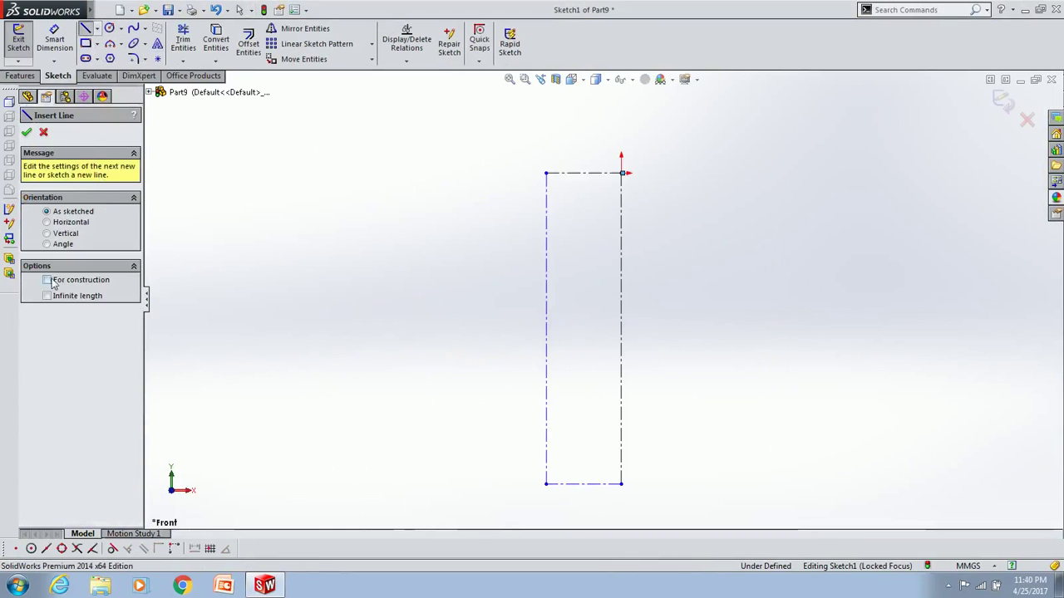
scroll(516, 516, up, 3)
click(697, 443)
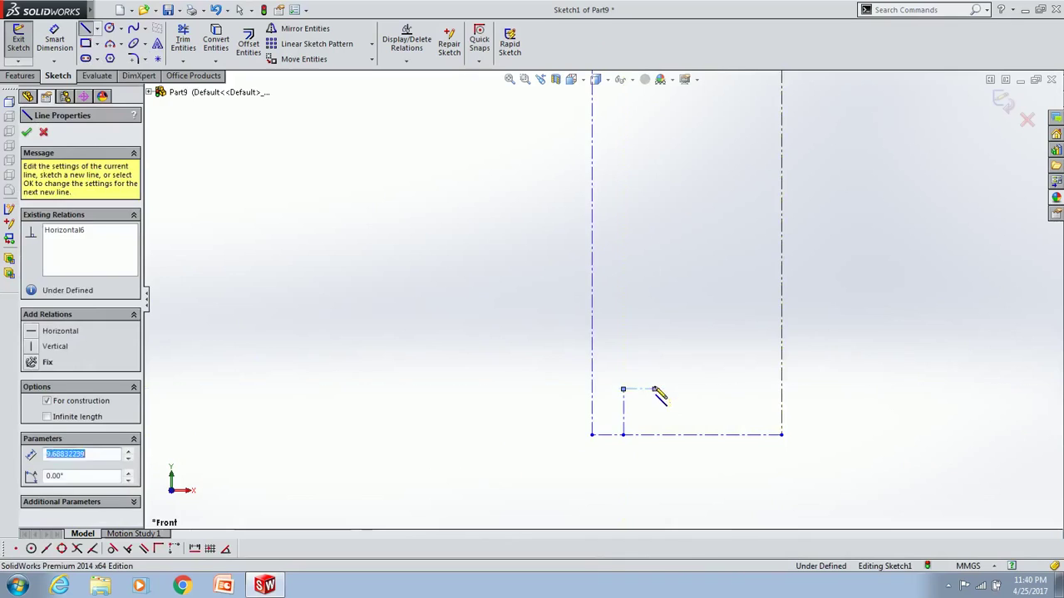
click(572, 349)
scroll(572, 349, down, 3)
key(a)
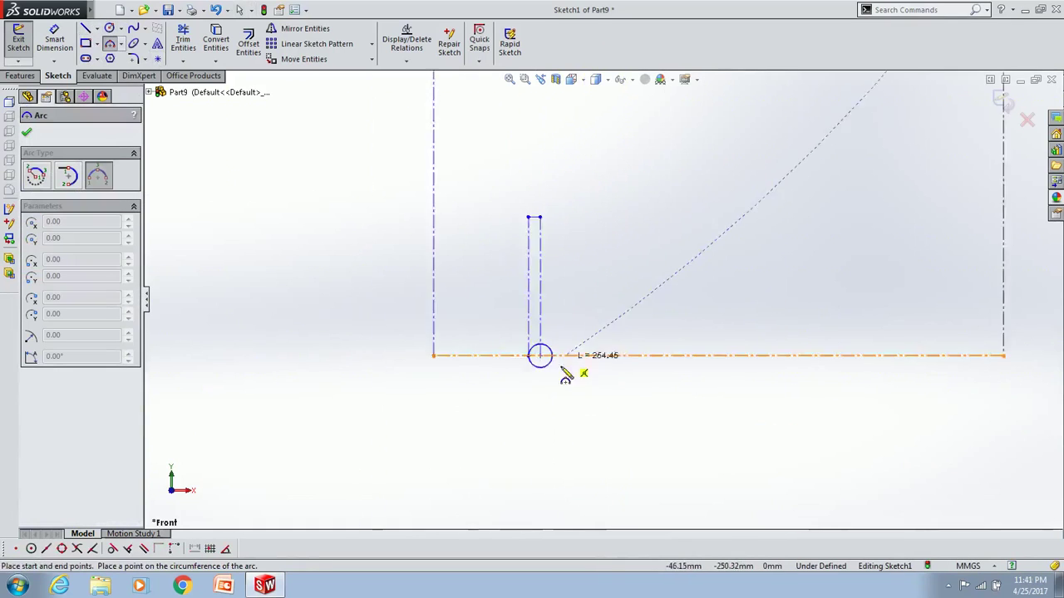
click(637, 288)
key(Escape)
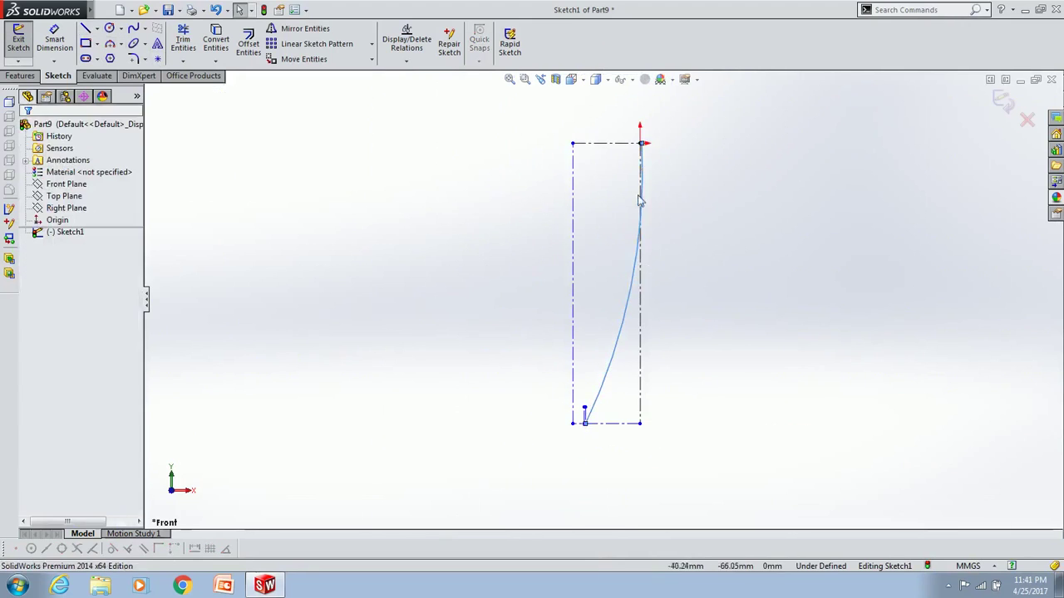
- Linear-pattern the top horizontal line into 15 copies spaced 15 mm apart
scroll(625, 138, up, 3)
click(664, 149)
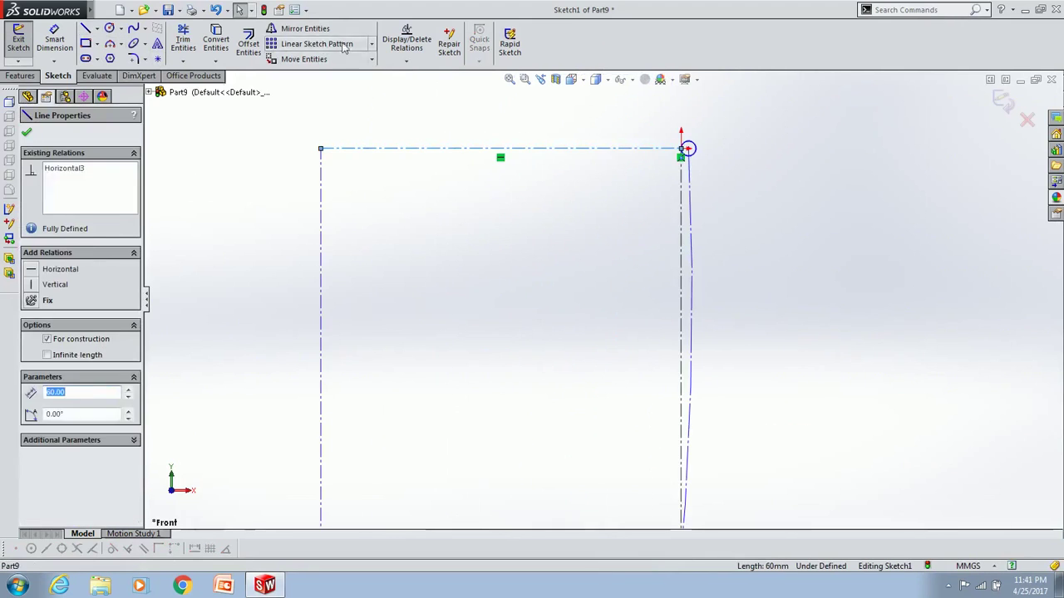
click(317, 44)
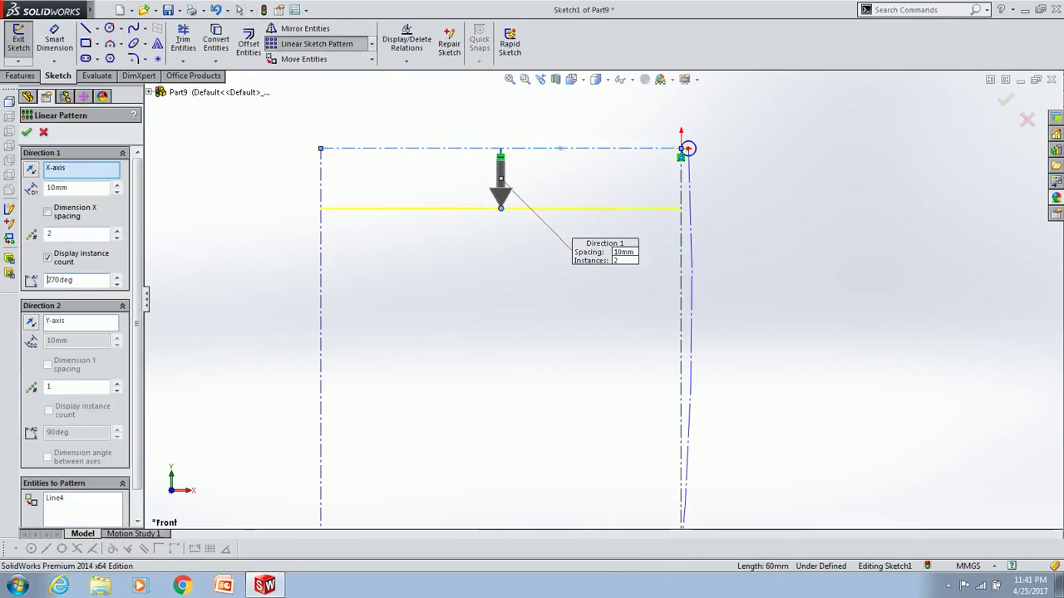
click(117, 234)
key(Return)
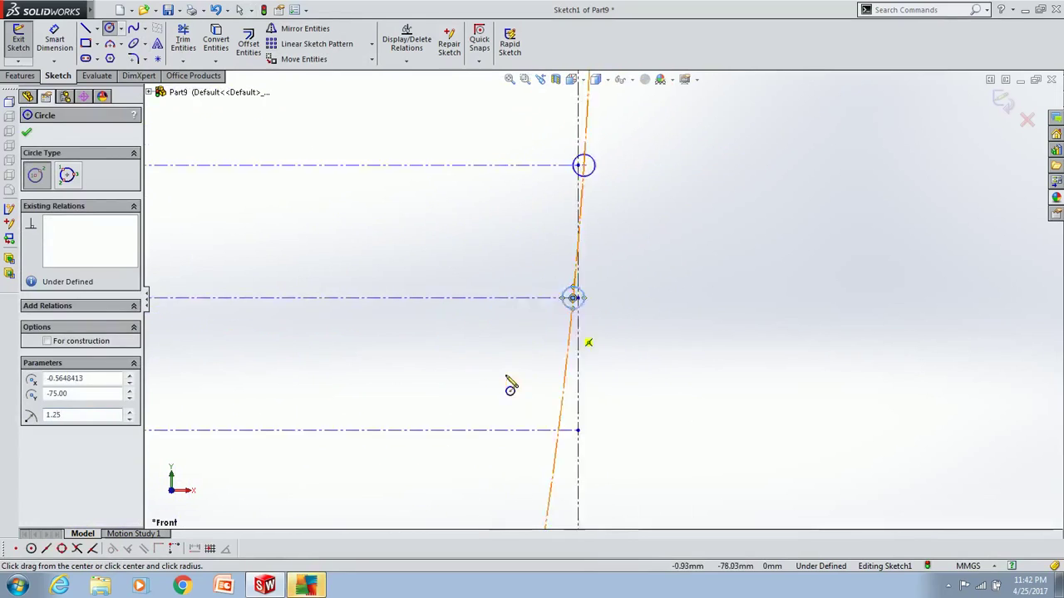
- Zoom in to review the 18 revolved ring bodies forming the tapered net basket
scroll(510, 387, up, 2)
scroll(582, 349, up, 3)
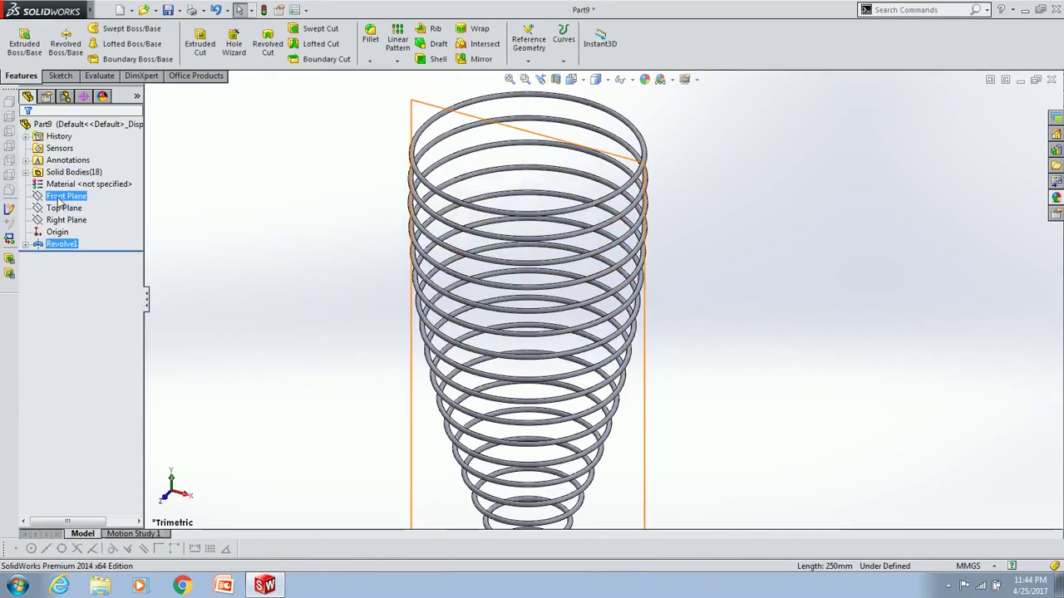
- On the Top Plane, sketch a construction line out from the origin
click(55, 212)
click(85, 29)
scroll(631, 294, up, 5)
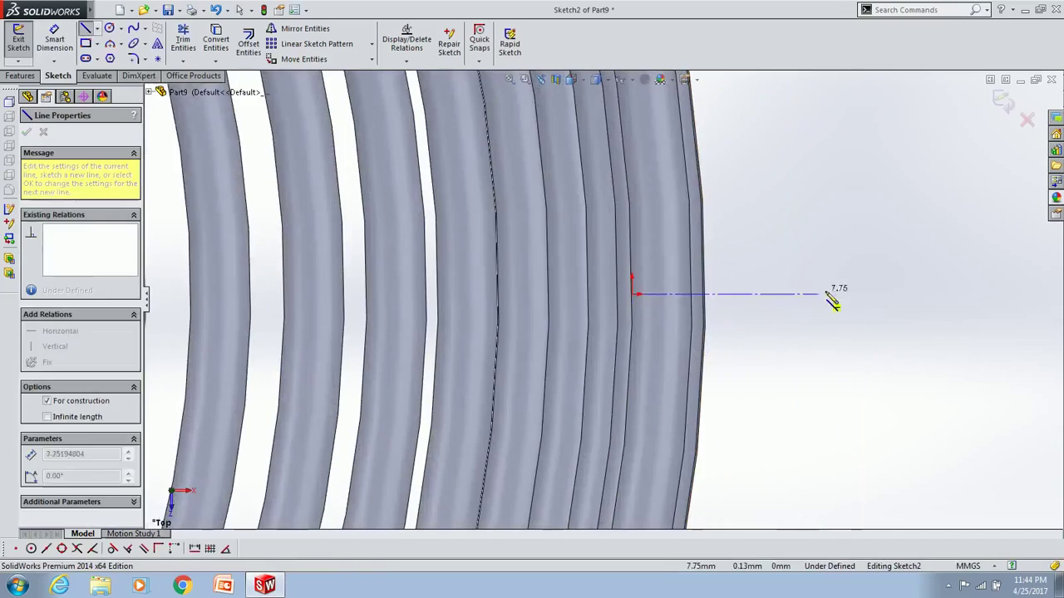
click(632, 293)
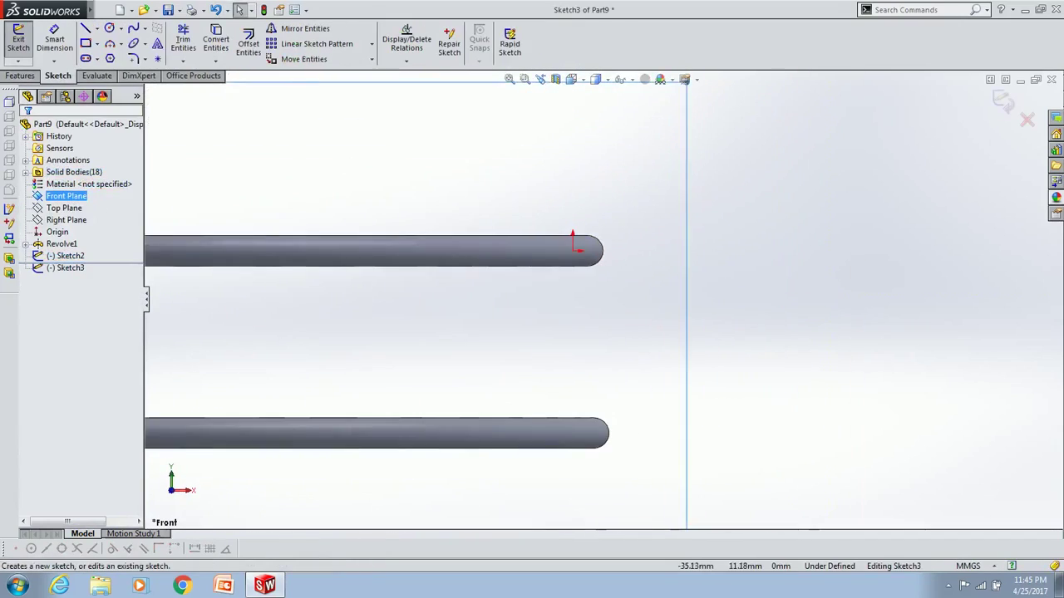
- On the Front Plane, draw vertical and diagonal construction lines to the ring corners
click(567, 264)
scroll(571, 279, down, 2)
click(47, 279)
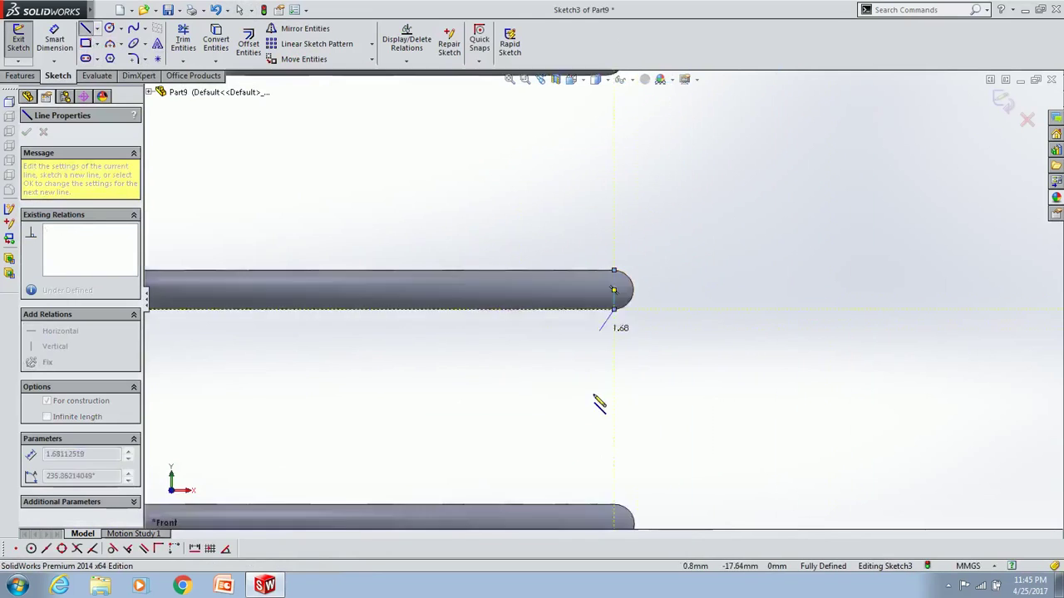
click(638, 328)
scroll(597, 464, down, 2)
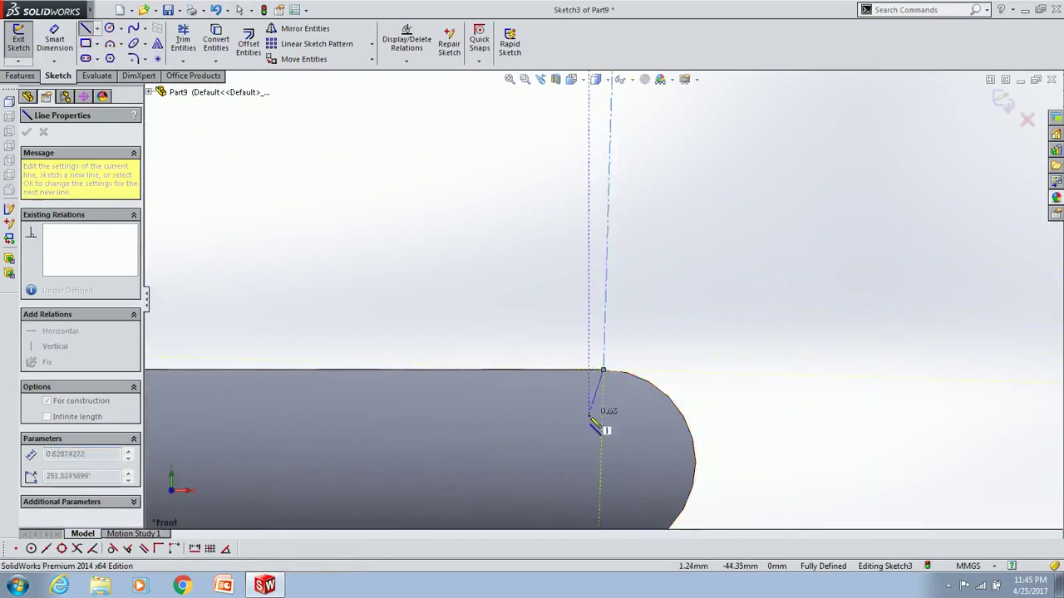
scroll(604, 427, up, 3)
scroll(588, 427, down, 3)
scroll(582, 428, up, 3)
scroll(583, 431, down, 3)
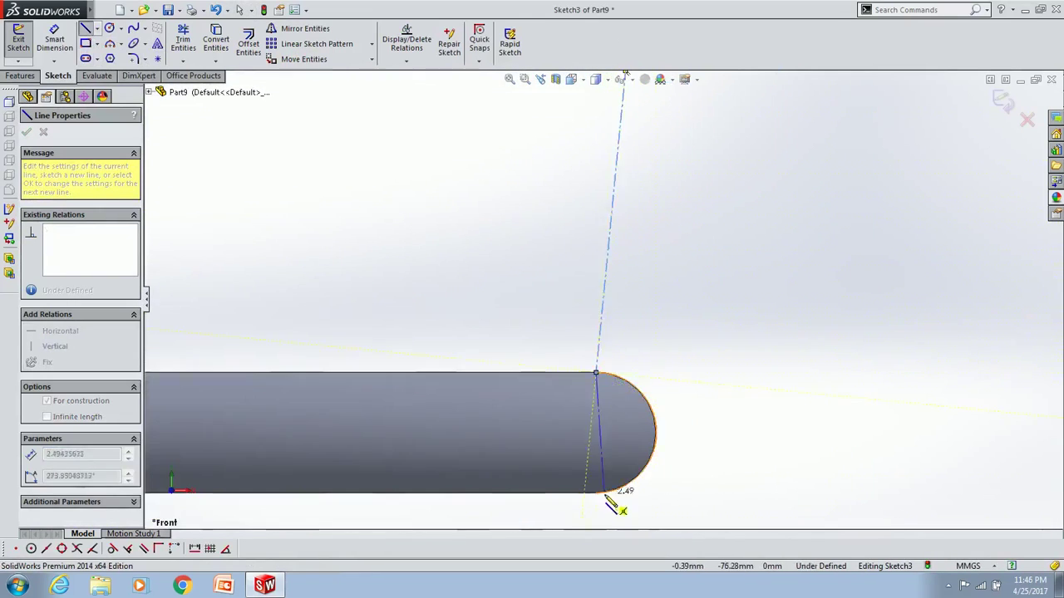
scroll(612, 499, down, 2)
scroll(641, 423, up, 3)
scroll(606, 441, down, 2)
scroll(621, 456, down, 2)
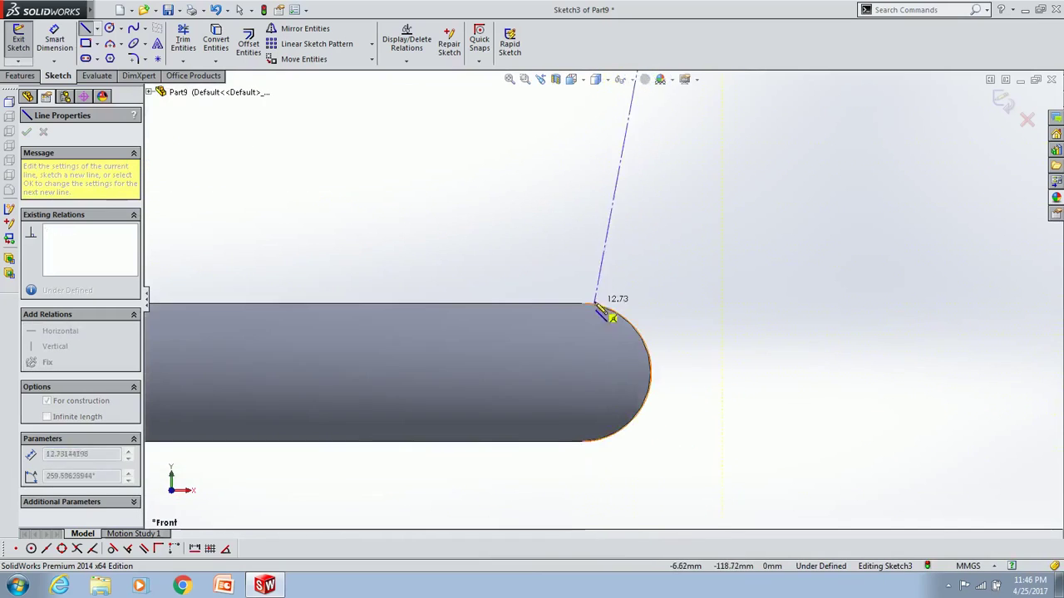
scroll(612, 318, up, 3)
scroll(605, 330, up, 4)
scroll(582, 466, down, 5)
scroll(604, 499, down, 2)
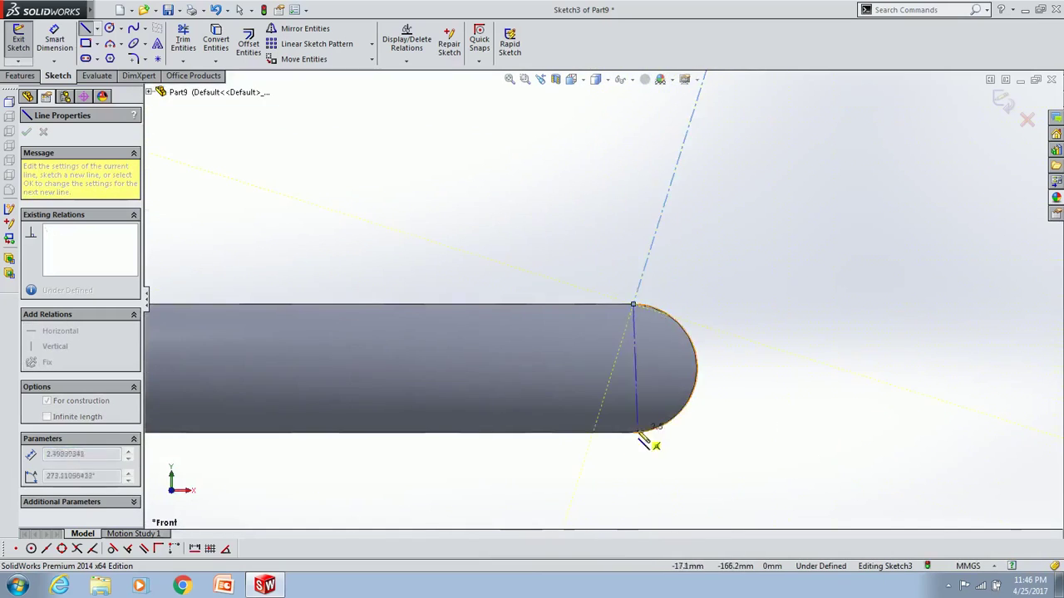
scroll(639, 435, up, 3)
scroll(599, 368, up, 1)
scroll(660, 373, up, 1)
click(584, 333)
key(Escape)
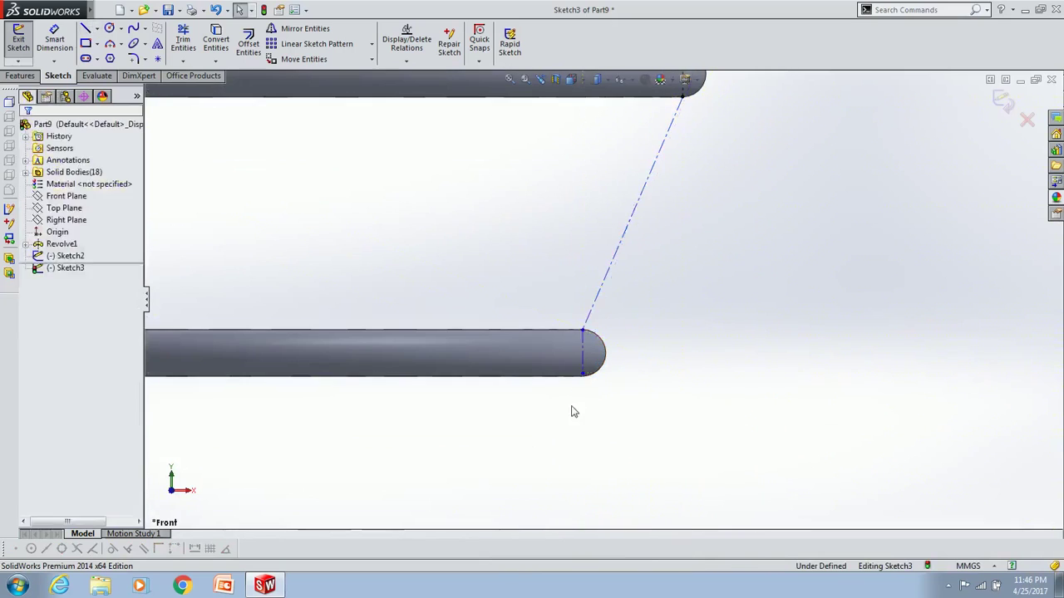
key(l)
click(581, 331)
scroll(560, 404, up, 2)
scroll(595, 374, down, 2)
scroll(598, 384, up, 2)
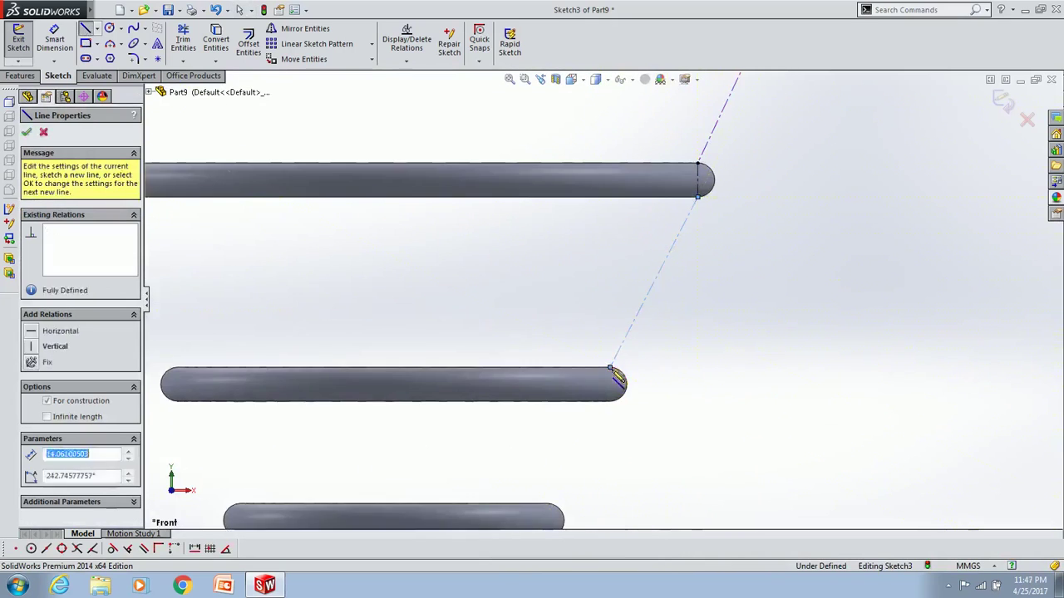
scroll(625, 320, down, 2)
- Draw a spline from the lower ring end up through the upper ring end
click(133, 28)
scroll(582, 374, down, 2)
click(537, 443)
click(650, 196)
scroll(641, 197, up, 1)
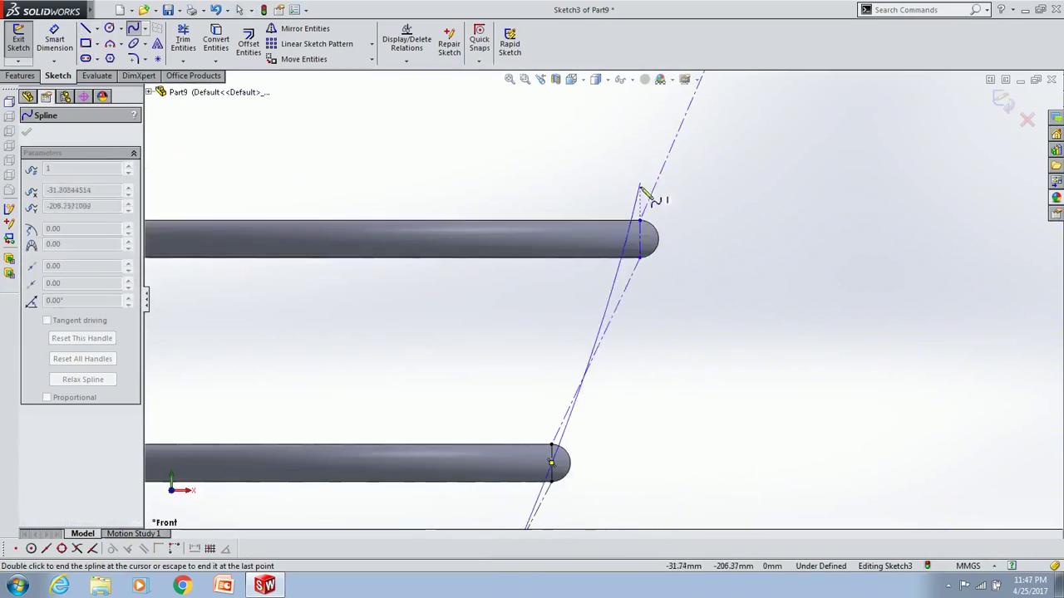
scroll(637, 287, up, 2)
scroll(607, 267, down, 3)
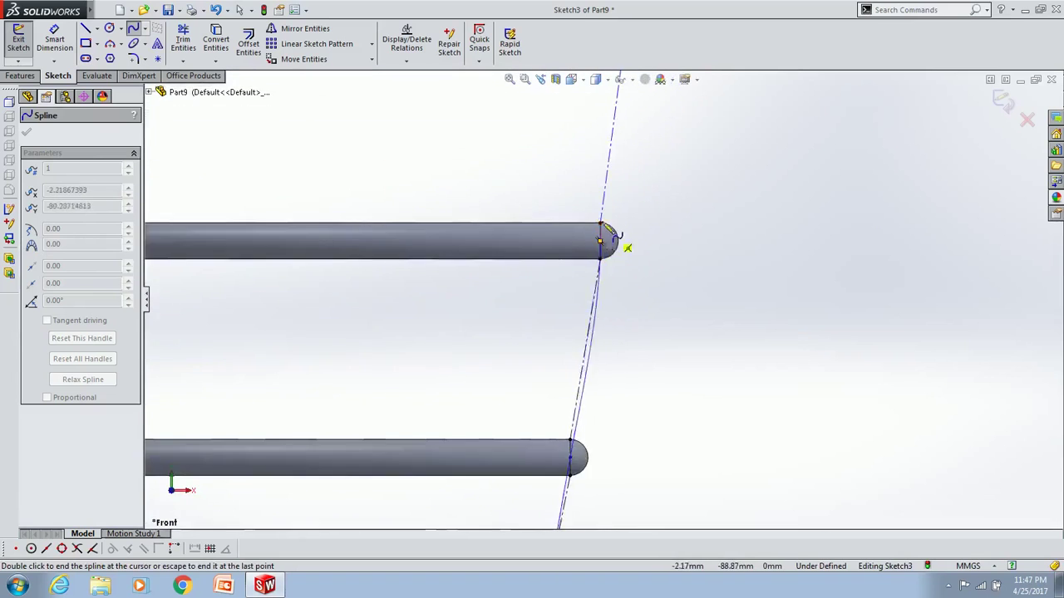
scroll(612, 261, up, 2)
scroll(600, 211, down, 3)
double_click(602, 210)
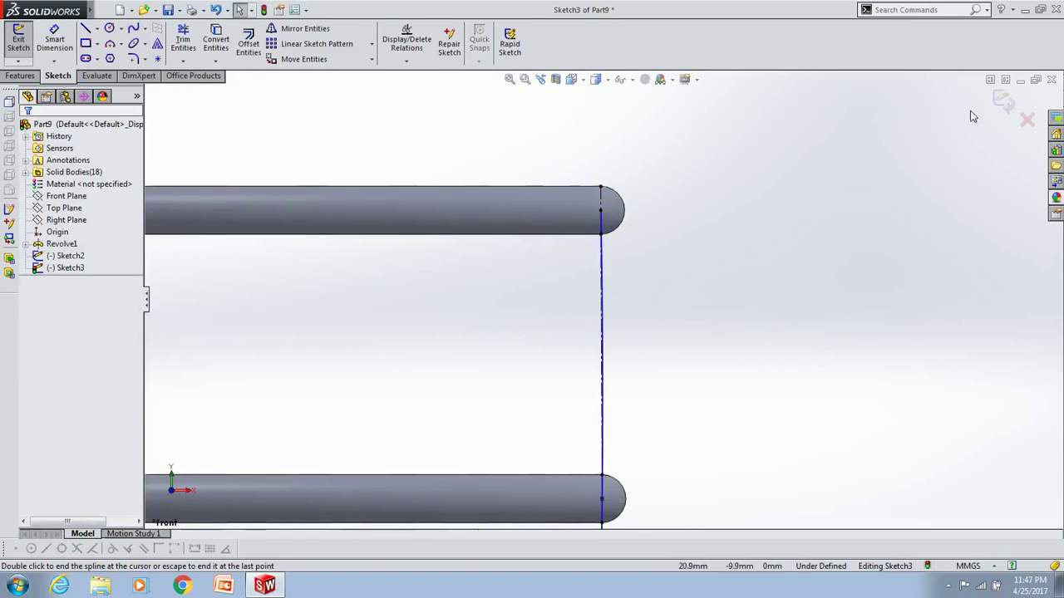
scroll(615, 250, up, 3)
scroll(623, 270, down, 3)
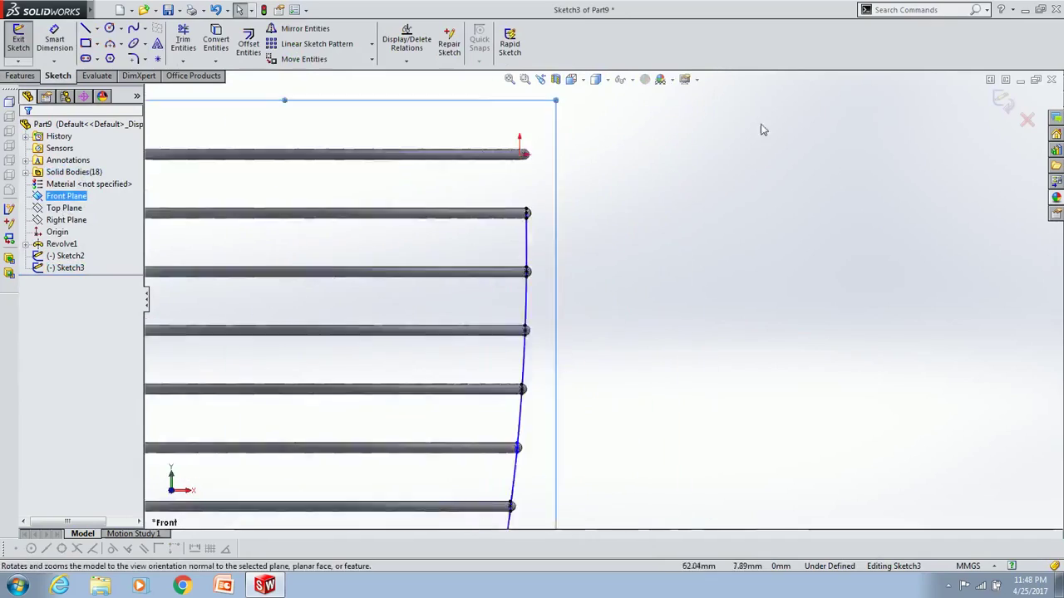
- Sweep a wire strand along the spline and pattern it 35 times around 360°
click(112, 34)
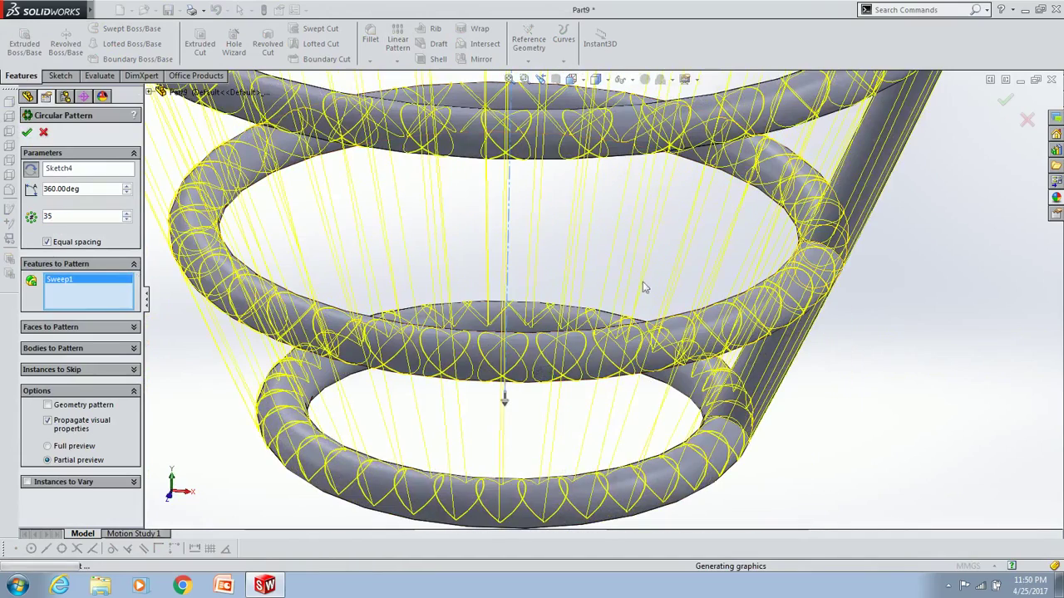
- Apply the white cotton cloth appearance to the mesh and save the part as 'Corner pocket'
scroll(821, 188, up, 5)
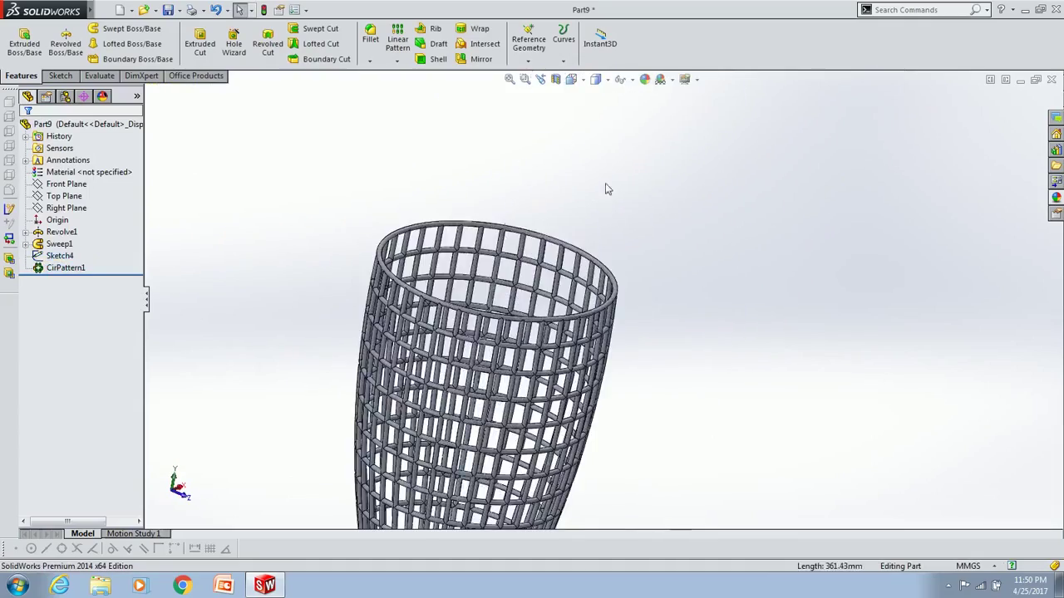
scroll(649, 217, down, 5)
scroll(665, 166, up, 3)
click(644, 79)
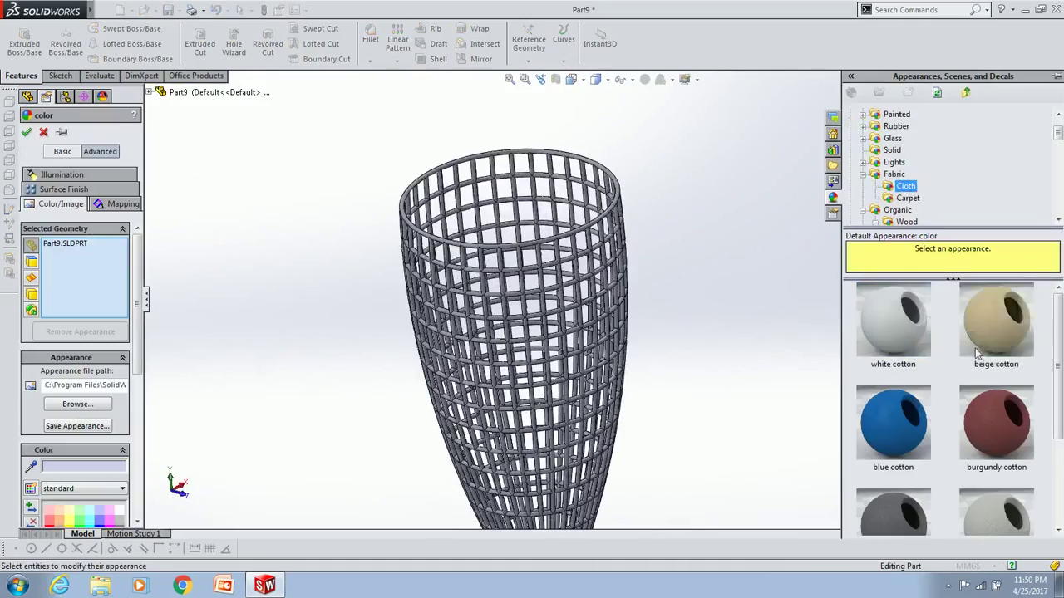
click(989, 329)
click(893, 324)
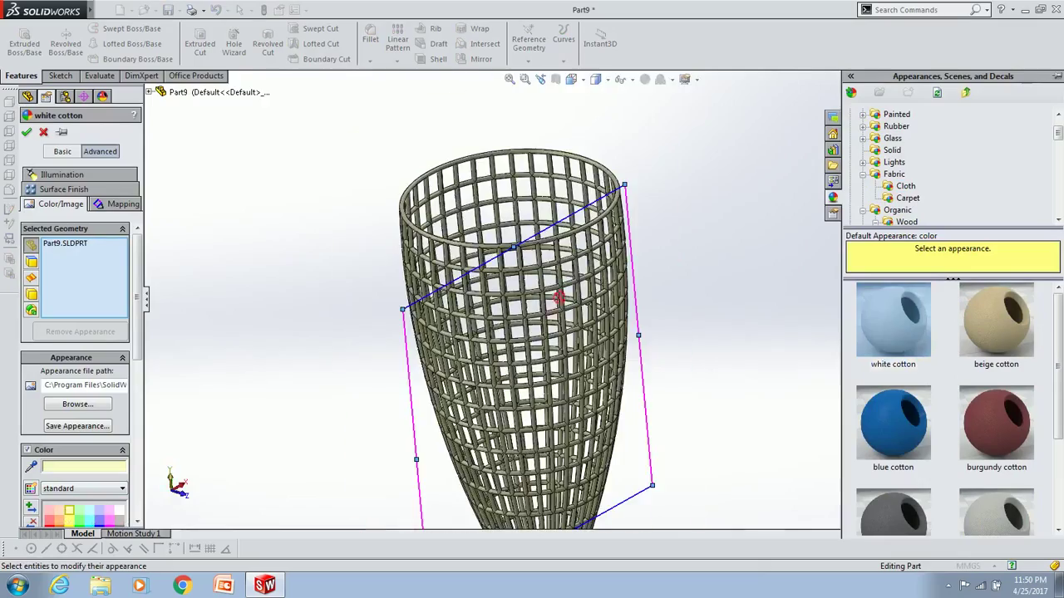
scroll(522, 289, down, 5)
scroll(522, 289, up, 5)
key(Return)
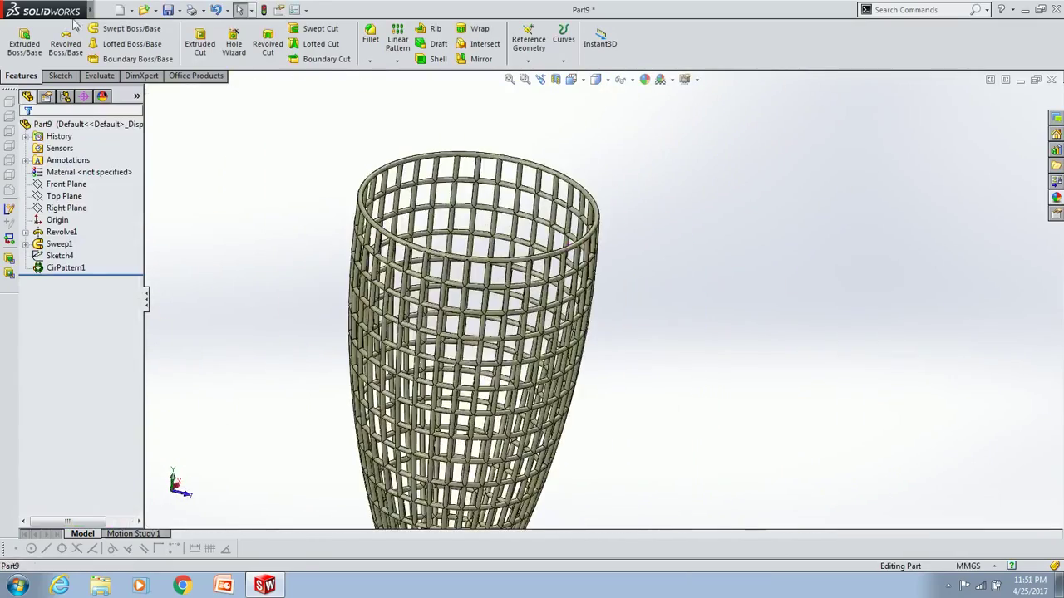
key(ctrl+s)
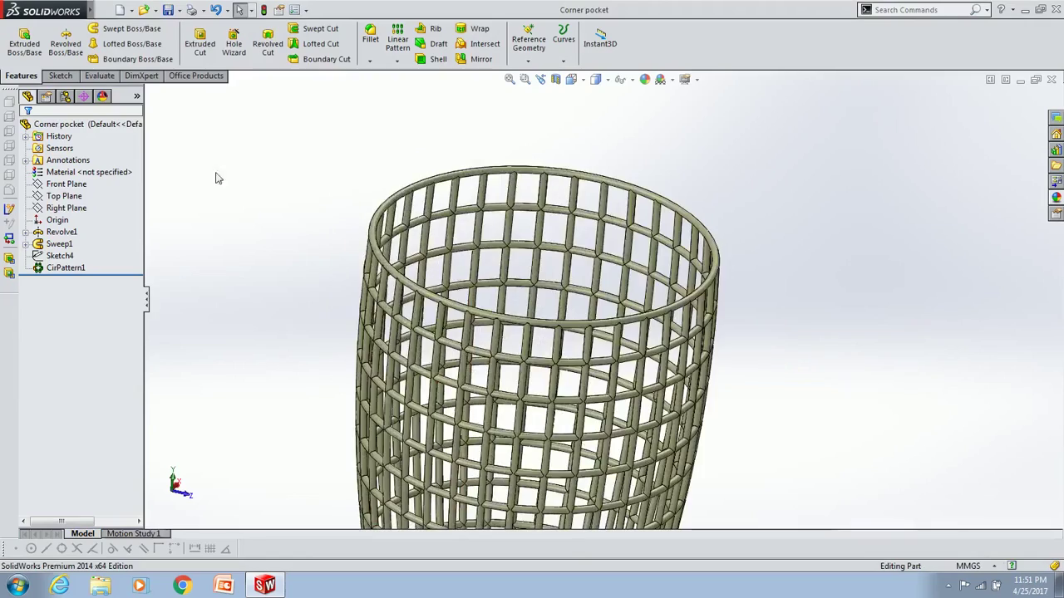
click(64, 196)
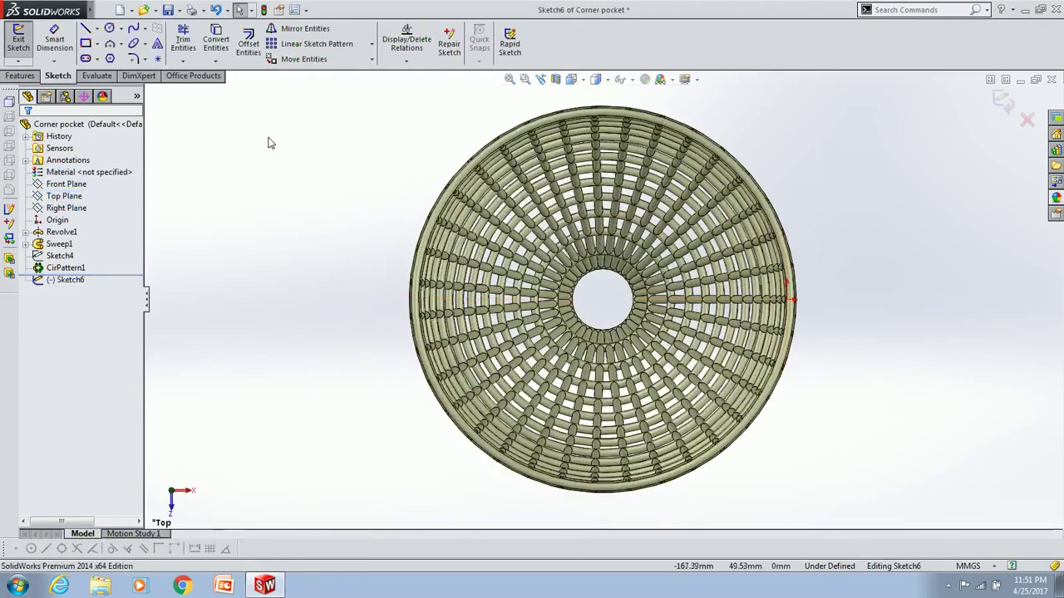
- Draw lines from the pocket centre up and across, closing an outline around the pocket
key(l)
scroll(606, 282, down, 5)
click(584, 340)
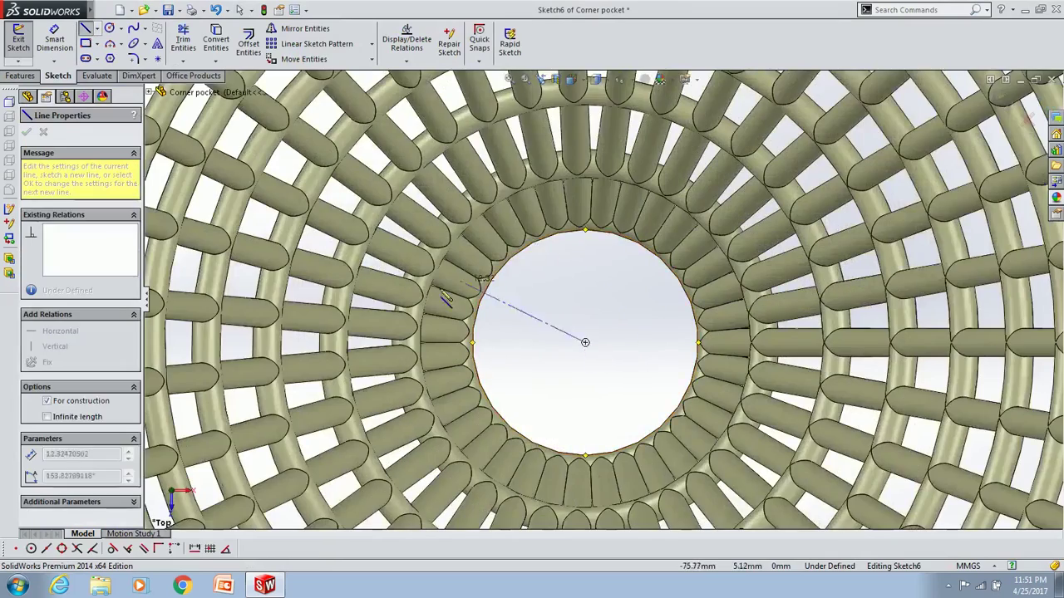
scroll(582, 304, up, 7)
key(Escape)
key(l)
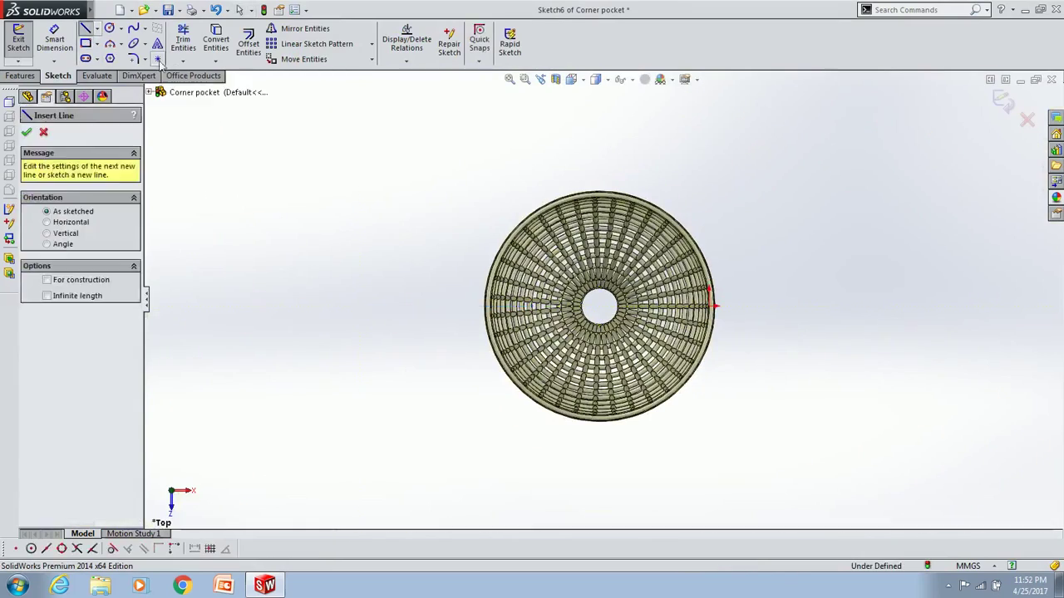
scroll(600, 308, down, 8)
click(586, 297)
scroll(498, 300, up, 8)
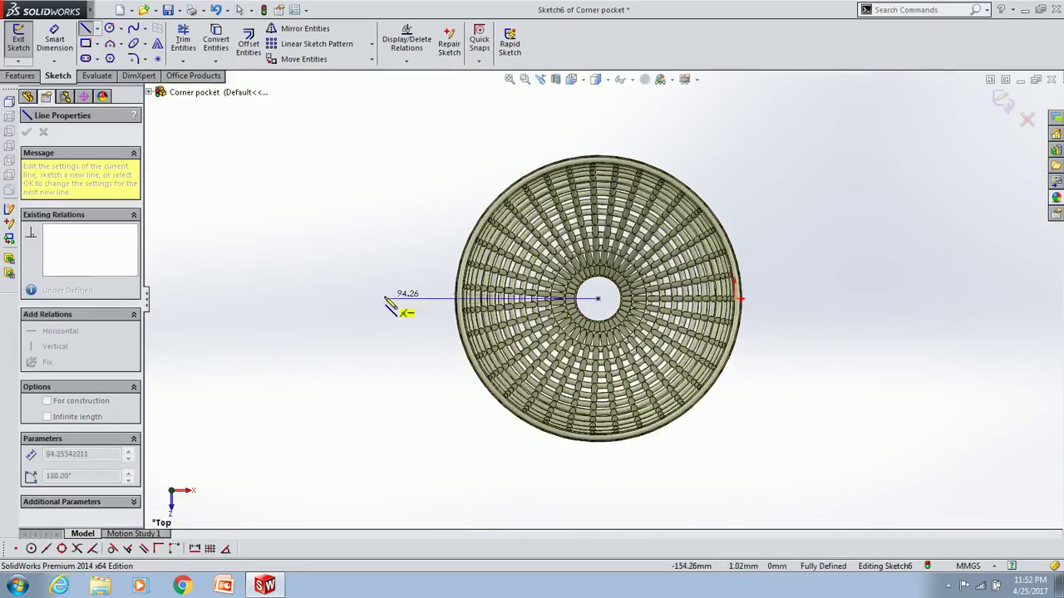
key(Escape)
click(598, 299)
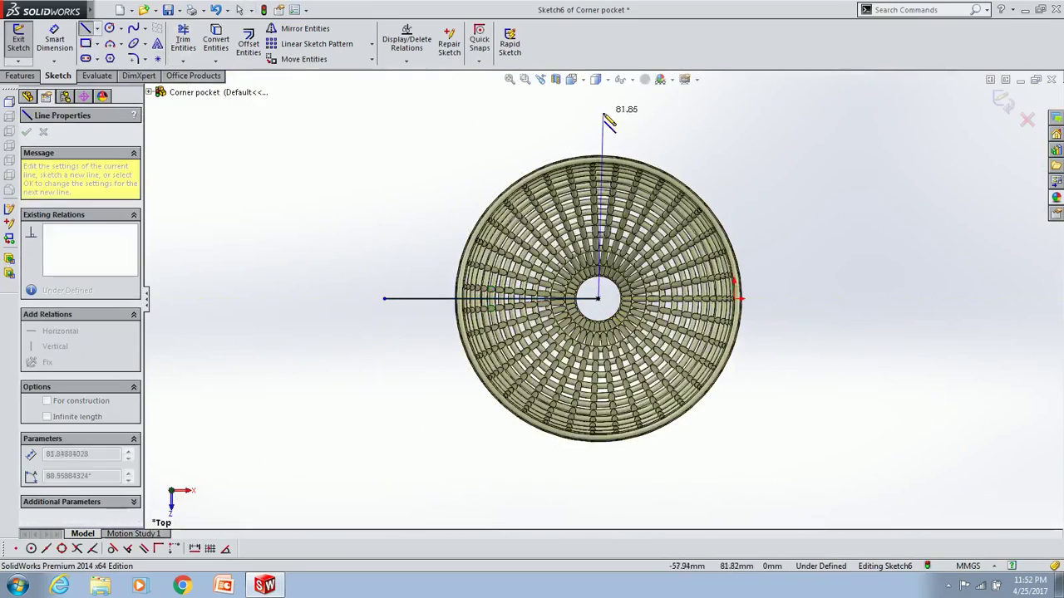
scroll(588, 148, up, 3)
click(600, 176)
click(476, 175)
click(475, 297)
- Draw a box of construction lines around the pocket, setting one line length to 140
click(46, 401)
click(600, 175)
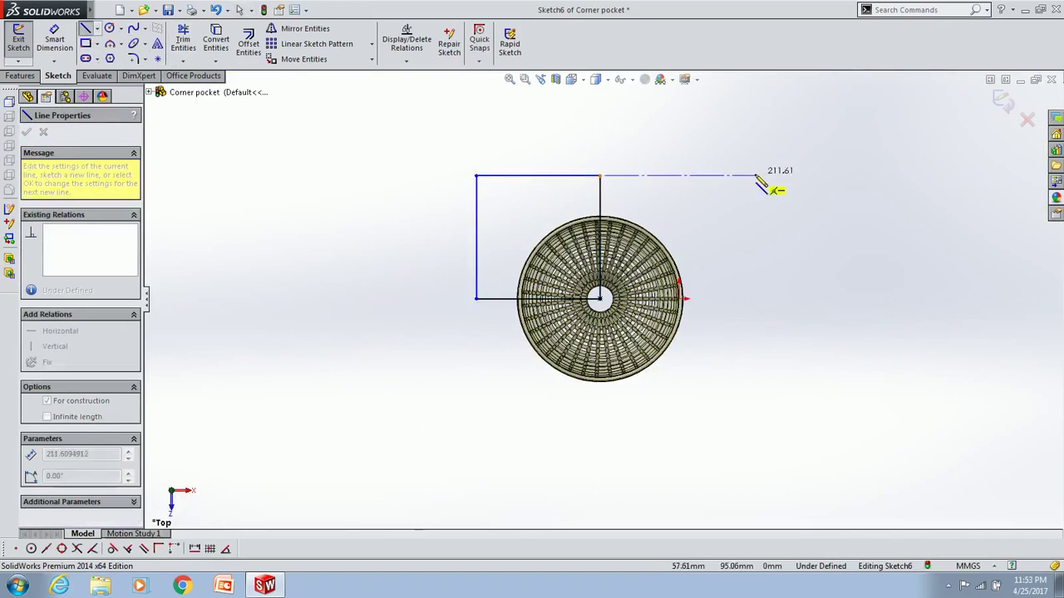
click(661, 439)
click(476, 175)
click(476, 460)
click(83, 454)
text(140)
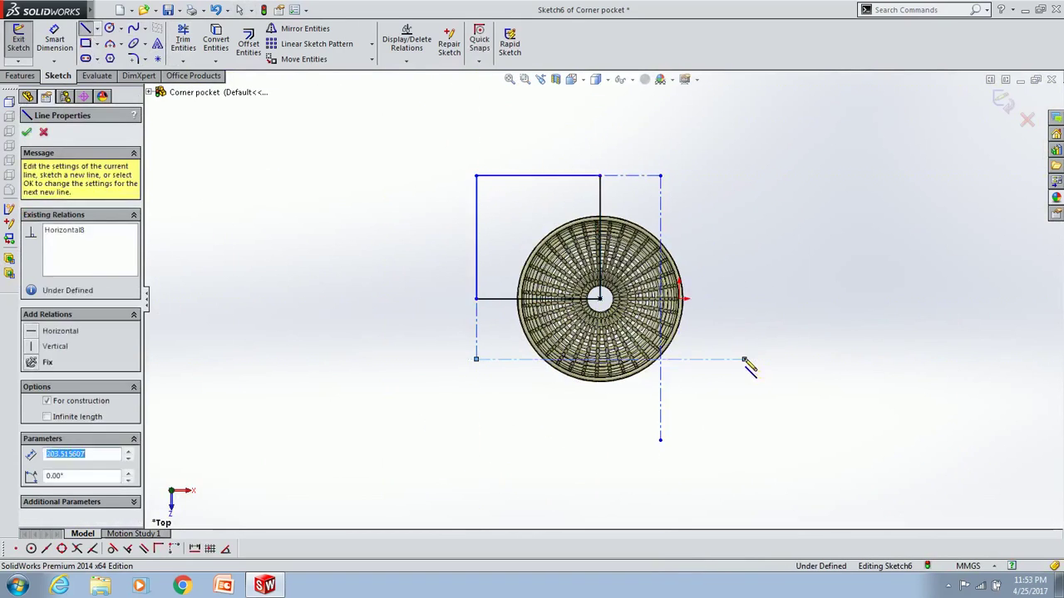
click(744, 359)
scroll(634, 340, up, 5)
scroll(634, 340, down, 5)
key(Escape)
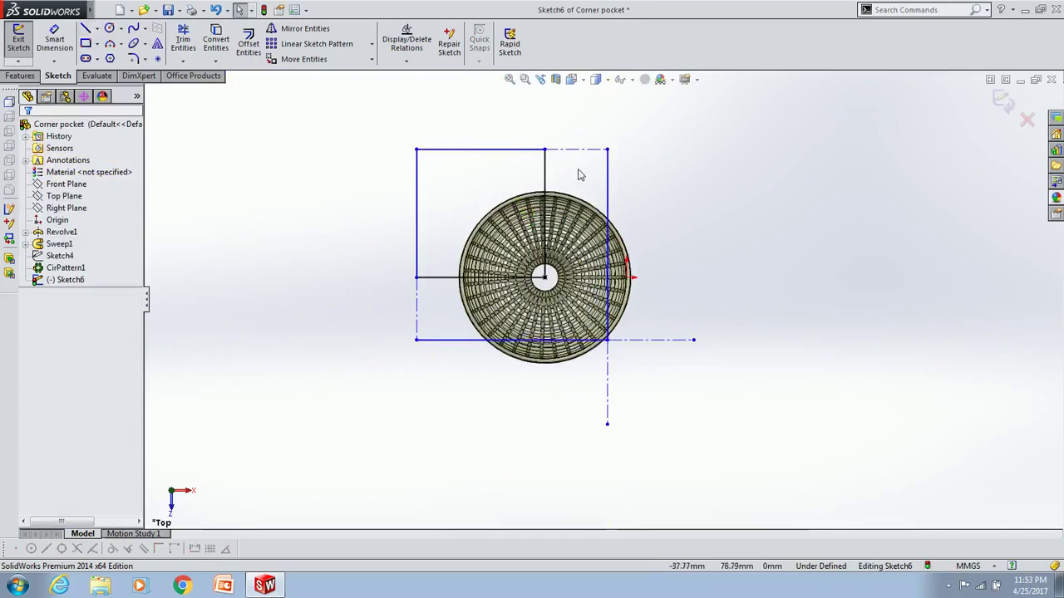
- Convert the pocket outline lines to construction geometry and add a new vertical line
drag(359, 118, 567, 303)
click(47, 403)
key(l)
click(417, 339)
click(417, 424)
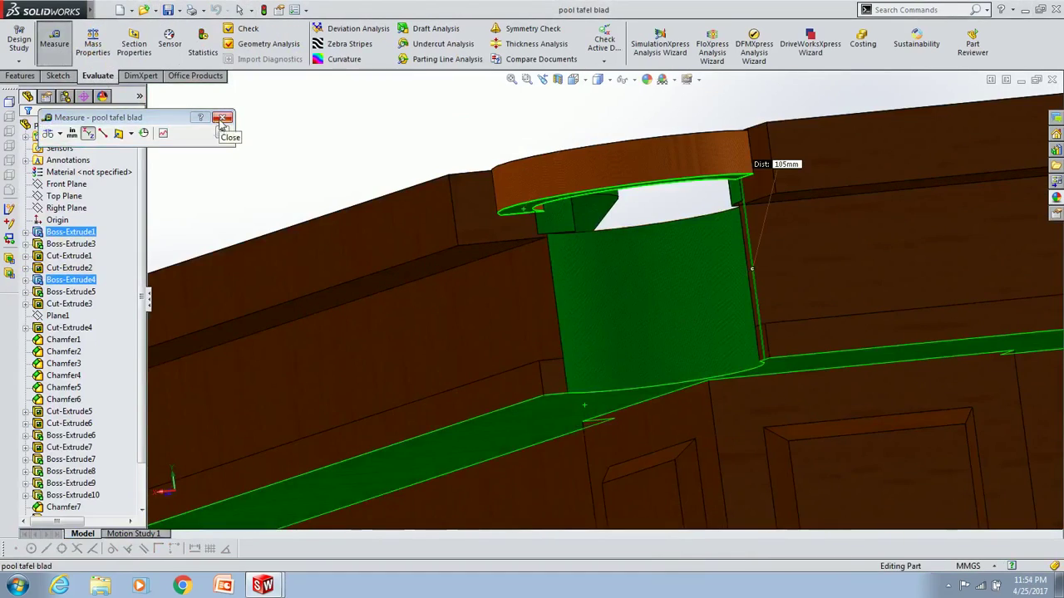
- Clear the selection and orbit the cut basket to inspect the trimmed corner pocket
click(222, 119)
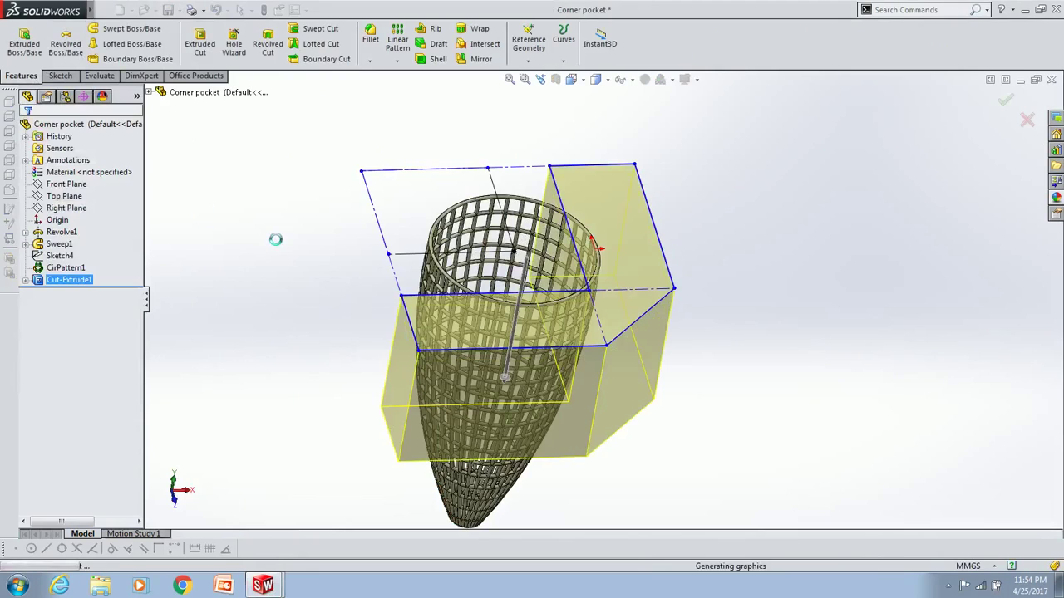
scroll(619, 424, down, 3)
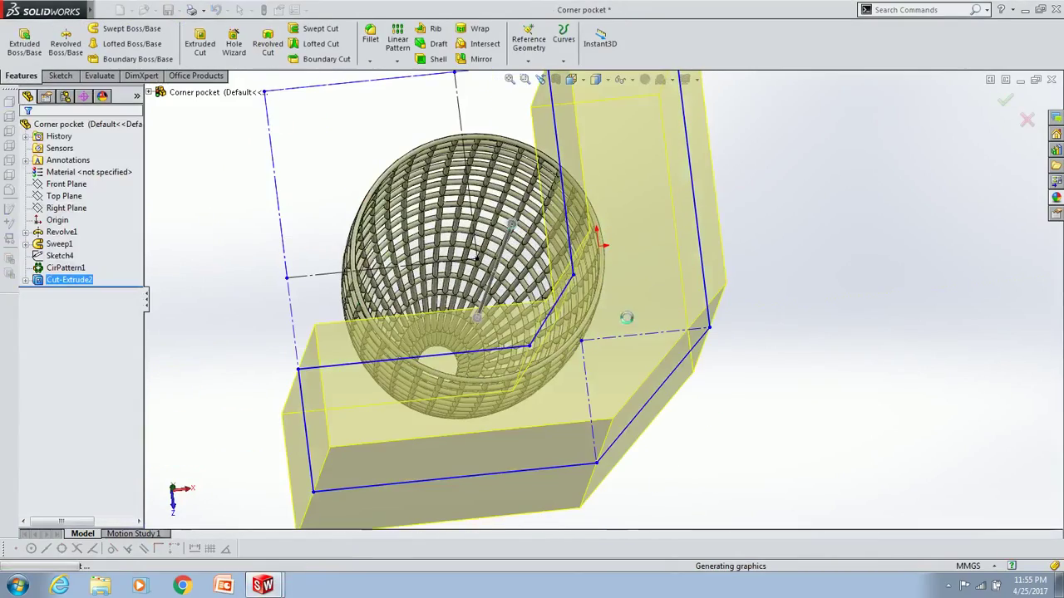
middle_drag(611, 331, 669, 370)
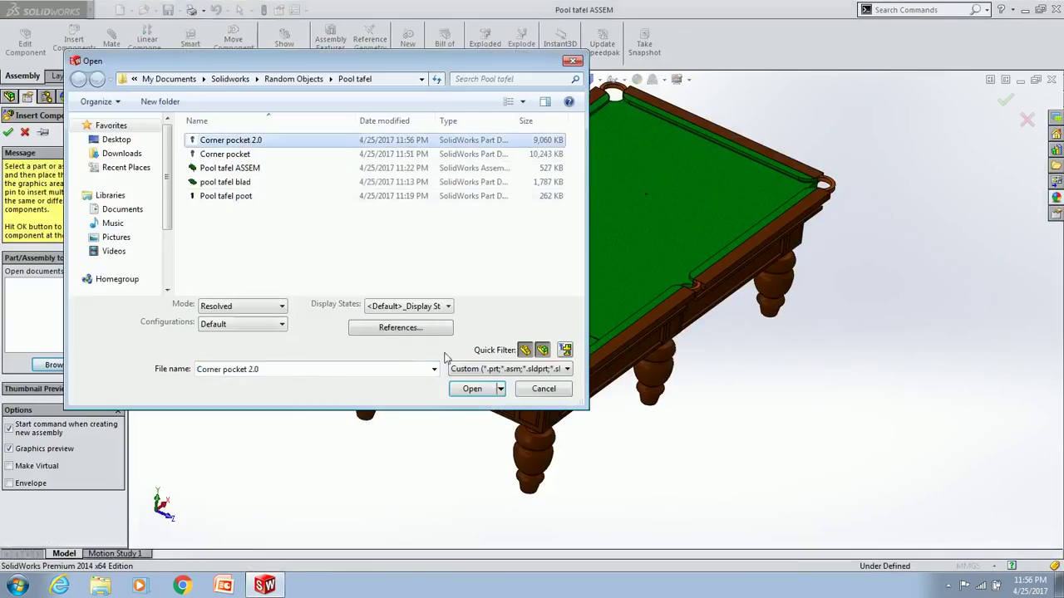
- Insert Corner pocket 2.0 and mate its rim coincident to the table's corner hole
click(287, 304)
scroll(359, 296, down, 10)
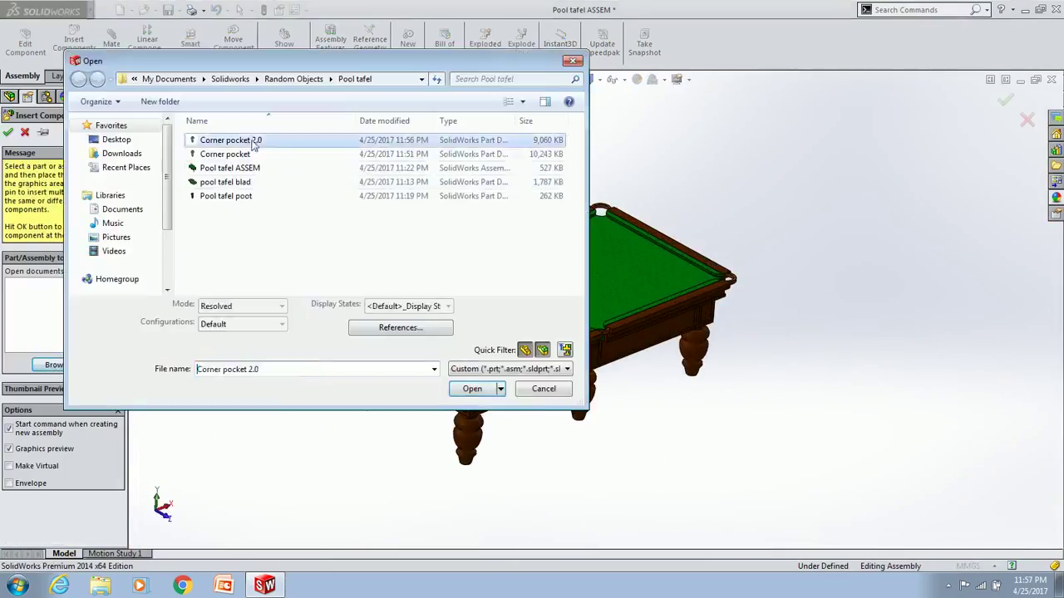
double_click(253, 144)
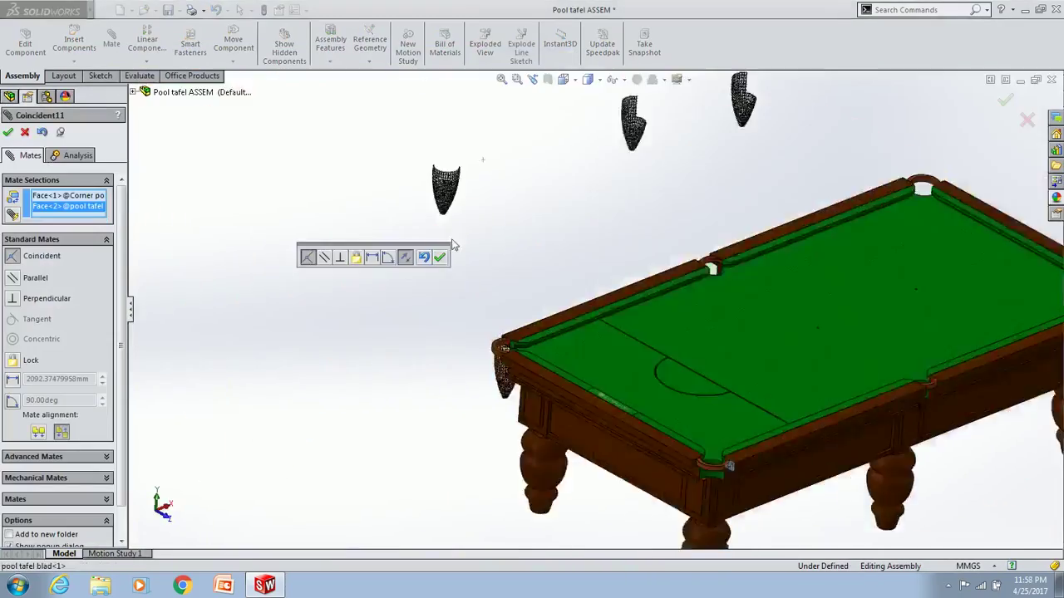
click(440, 256)
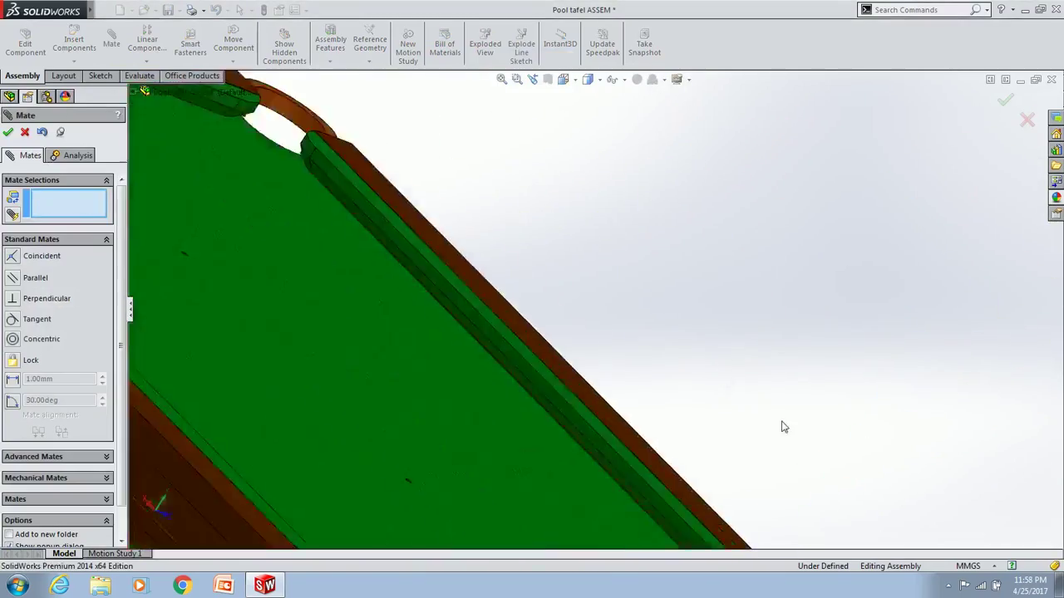
click(633, 325)
middle_drag(633, 326, 569, 269)
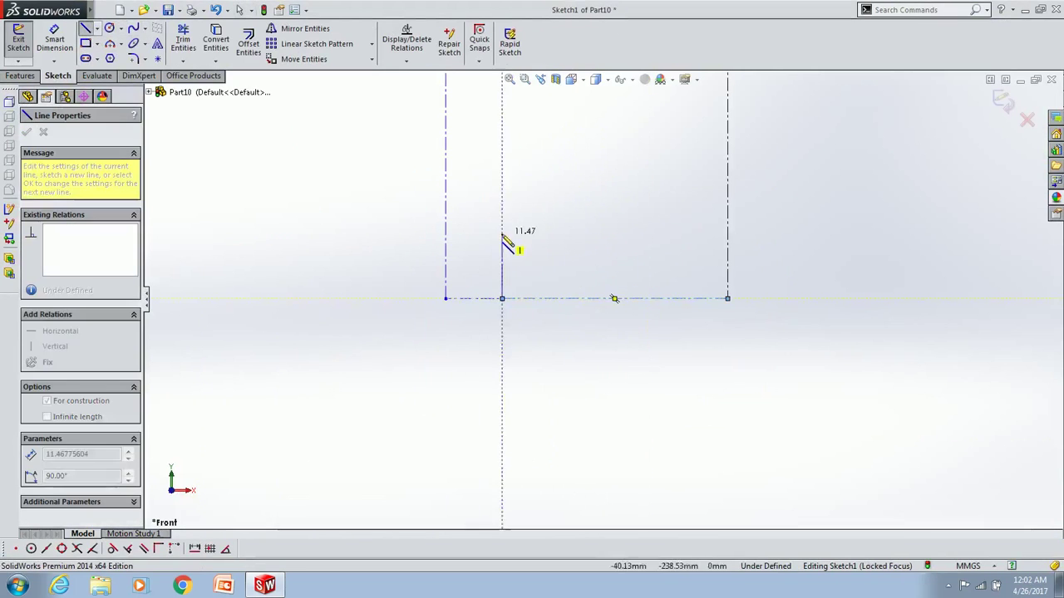
- Pattern the line 15 times at 15 mm, then revolve the circles 360° about Line3 into rings
key(l)
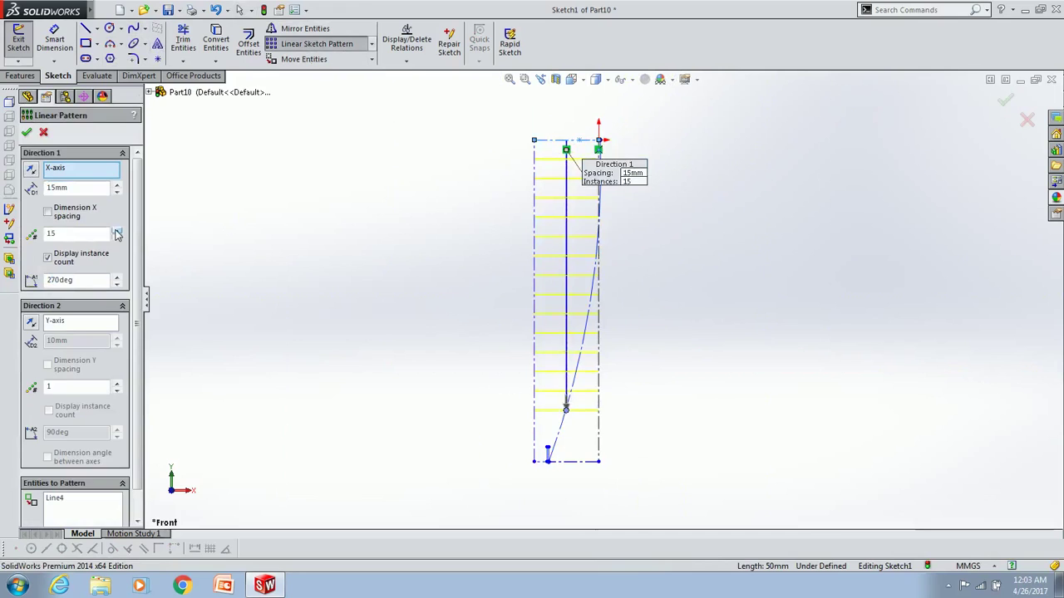
click(117, 234)
key(Return)
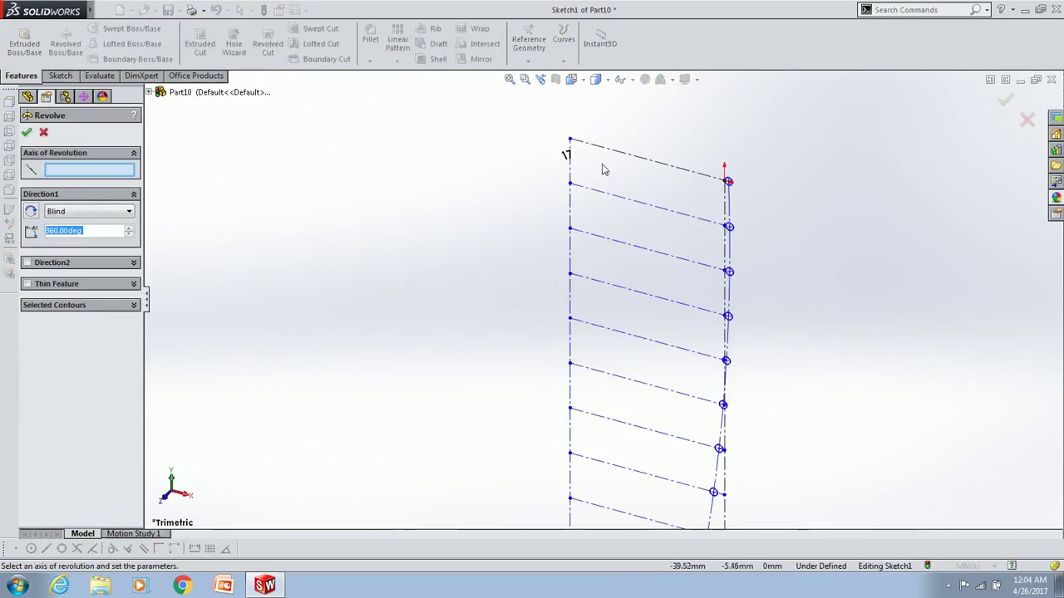
click(571, 179)
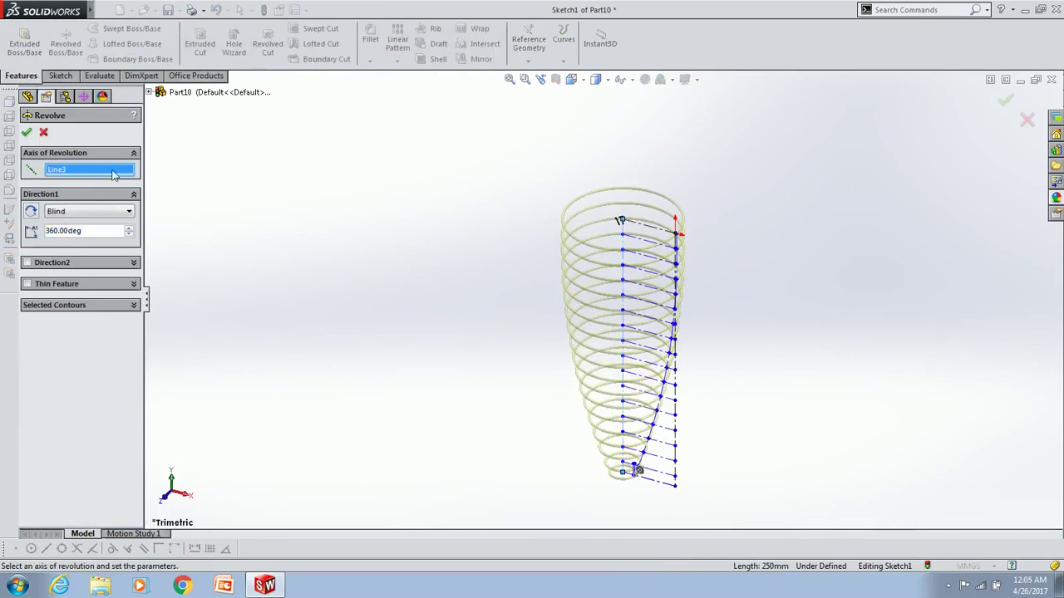
click(26, 132)
- Open a sketch on the Top Plane, draw lines, and exit the sketch
click(64, 208)
click(103, 51)
click(86, 28)
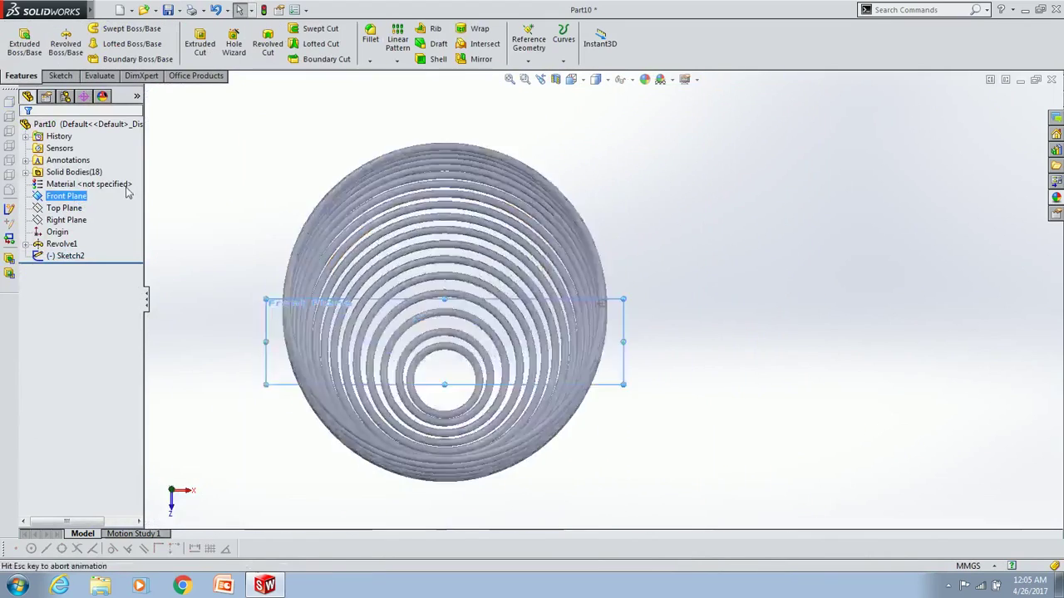
key(ctrl+1)
- Start a Front Plane sketch and draw a construction line from the ring's end
click(18, 38)
click(64, 208)
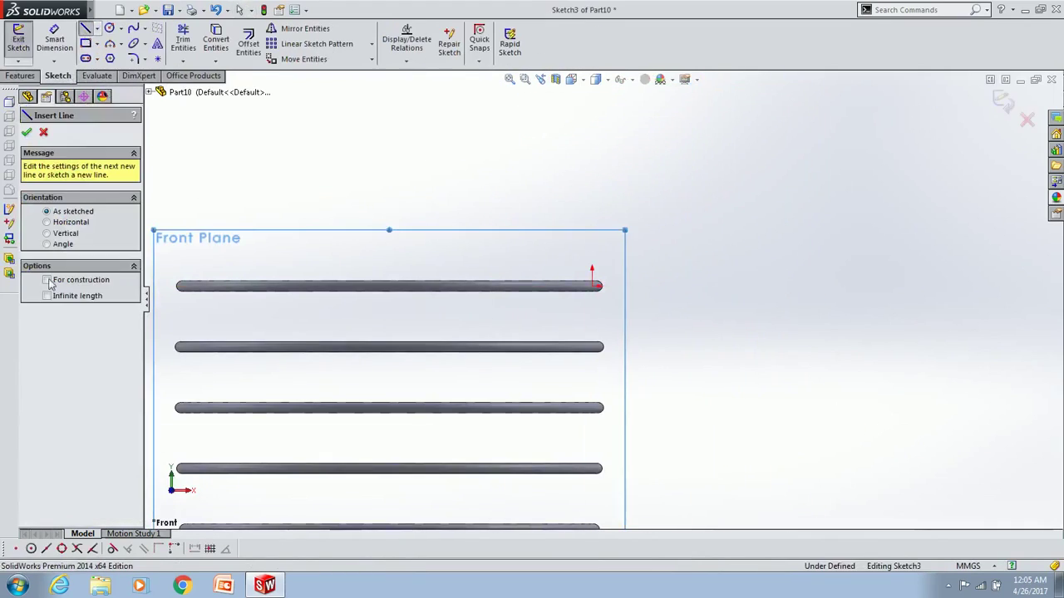
click(48, 280)
scroll(598, 286, down, 5)
click(616, 378)
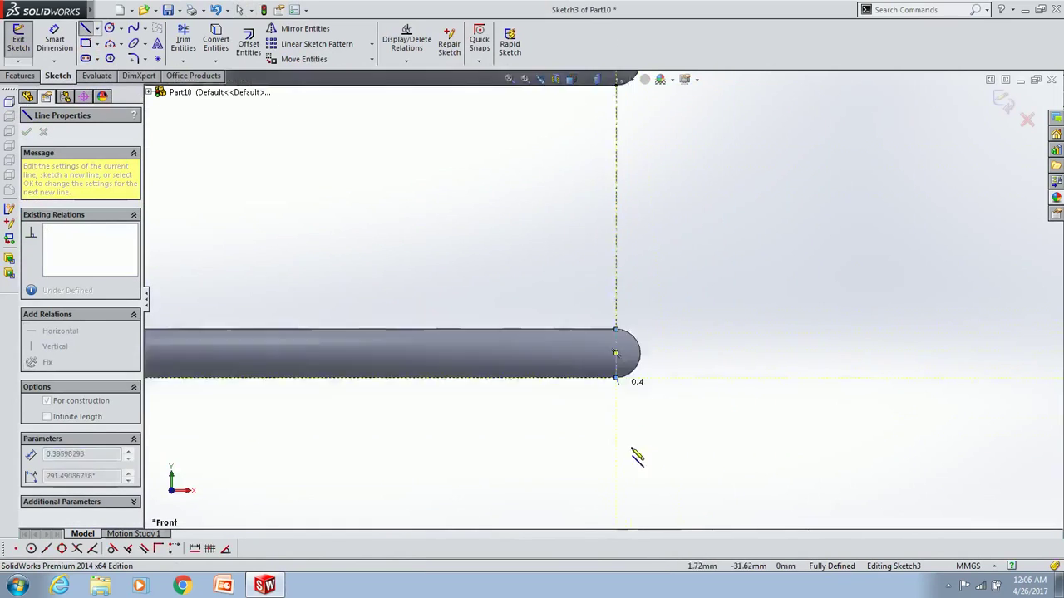
scroll(582, 399, up, 3)
scroll(637, 487, down, 3)
scroll(607, 353, down, 2)
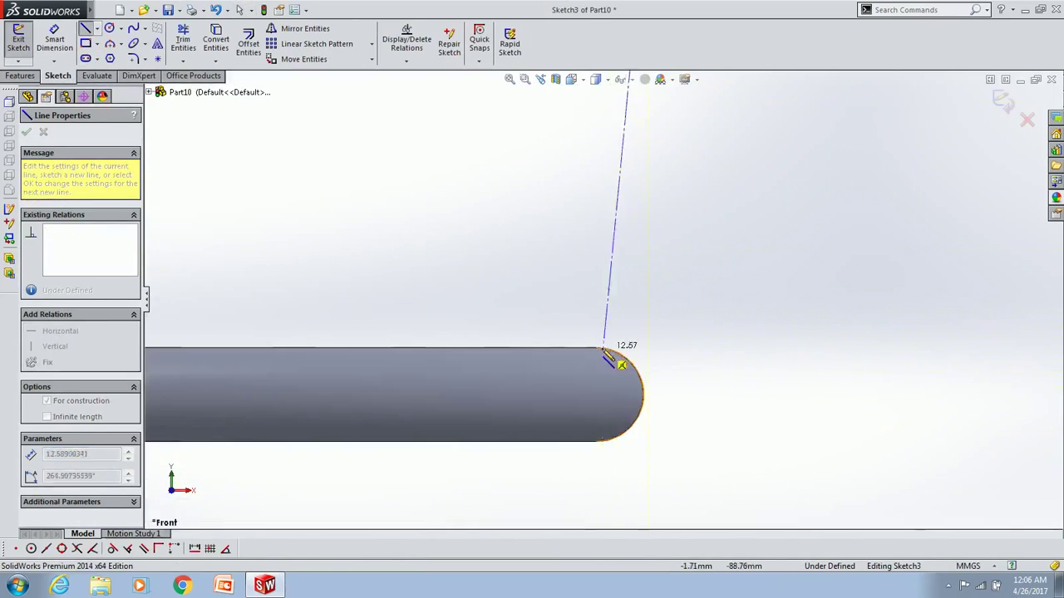
scroll(615, 366, up, 3)
scroll(623, 440, down, 3)
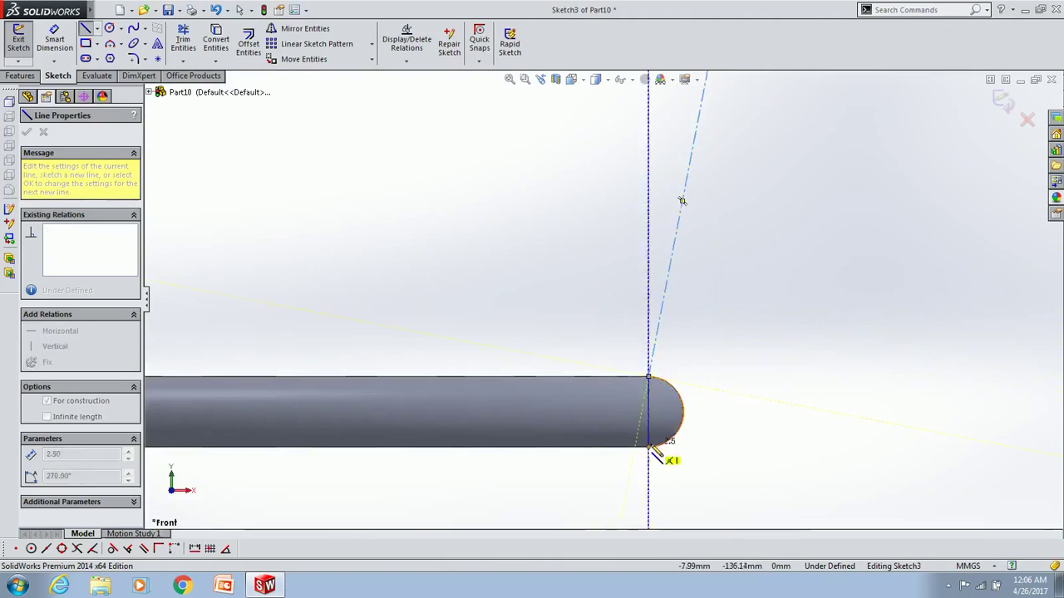
scroll(653, 453, up, 3)
scroll(598, 375, down, 3)
scroll(616, 420, down, 2)
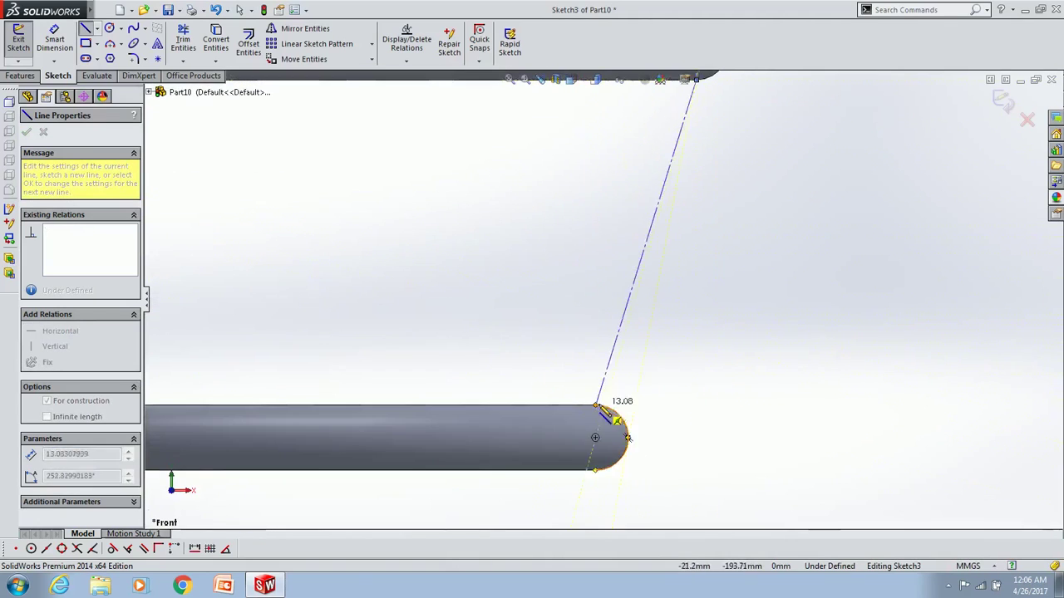
scroll(605, 413, up, 3)
scroll(570, 427, down, 2)
scroll(636, 440, down, 2)
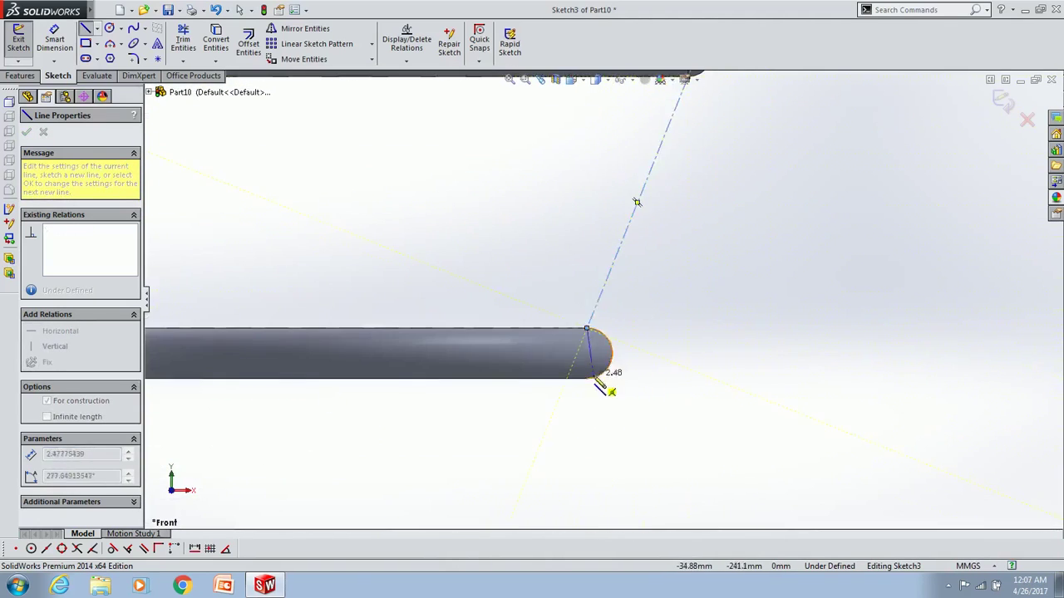
scroll(599, 384, up, 3)
- Draw a spline through the ring bar ends and sweep Sketch2 along it
key(Escape)
click(133, 27)
click(607, 305)
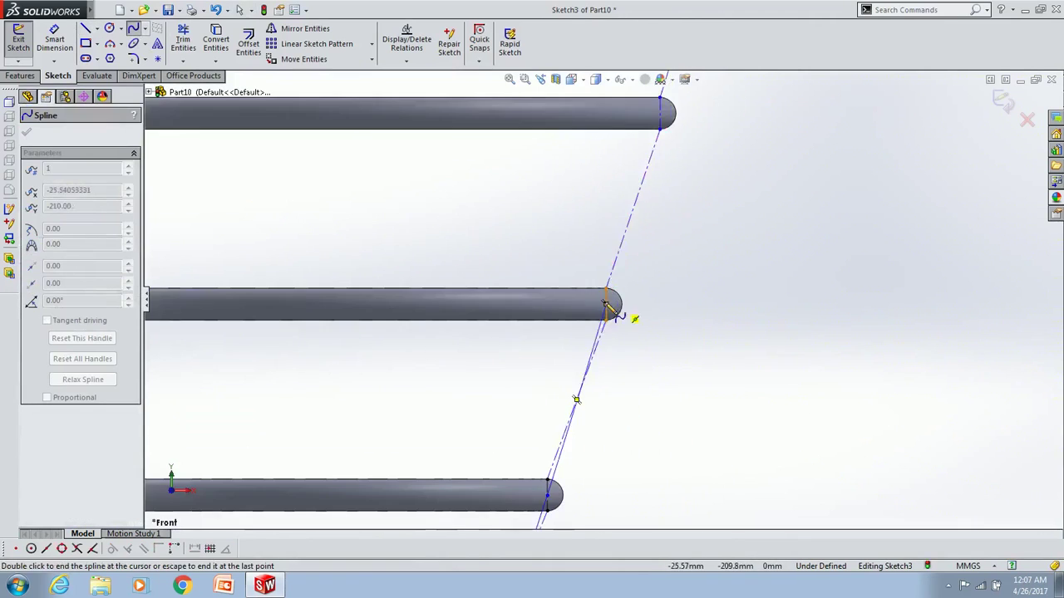
scroll(607, 305, up, 2)
scroll(594, 399, down, 3)
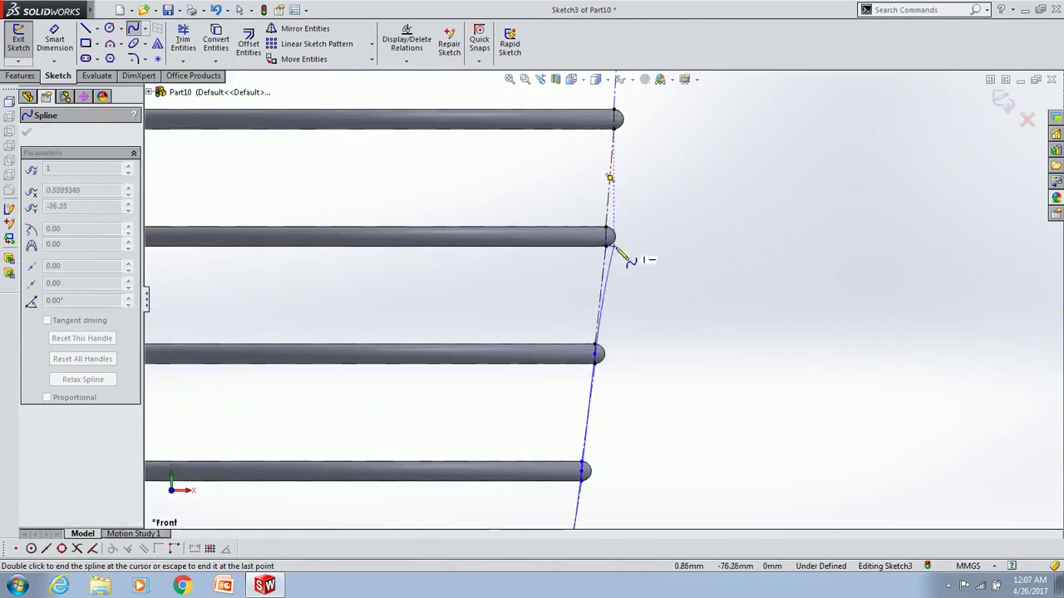
double_click(614, 159)
key(Escape)
scroll(586, 250, up, 5)
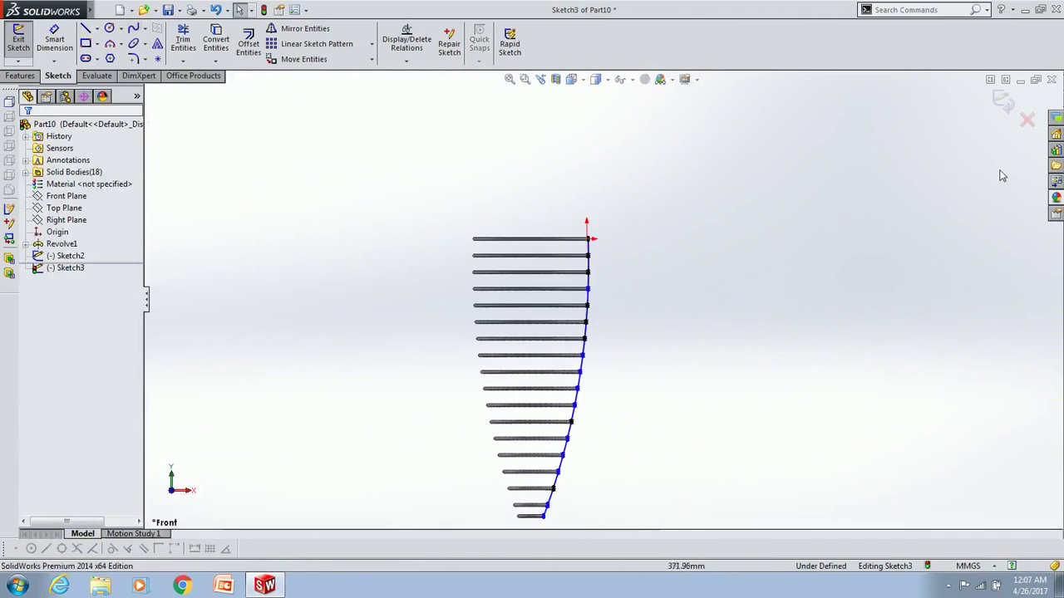
middle_drag(631, 225, 33, 79)
click(615, 231)
- Sketch a vertical axis on the Front Plane and circular-pattern Sweep1 35 times around 360°
scroll(615, 231, up, 5)
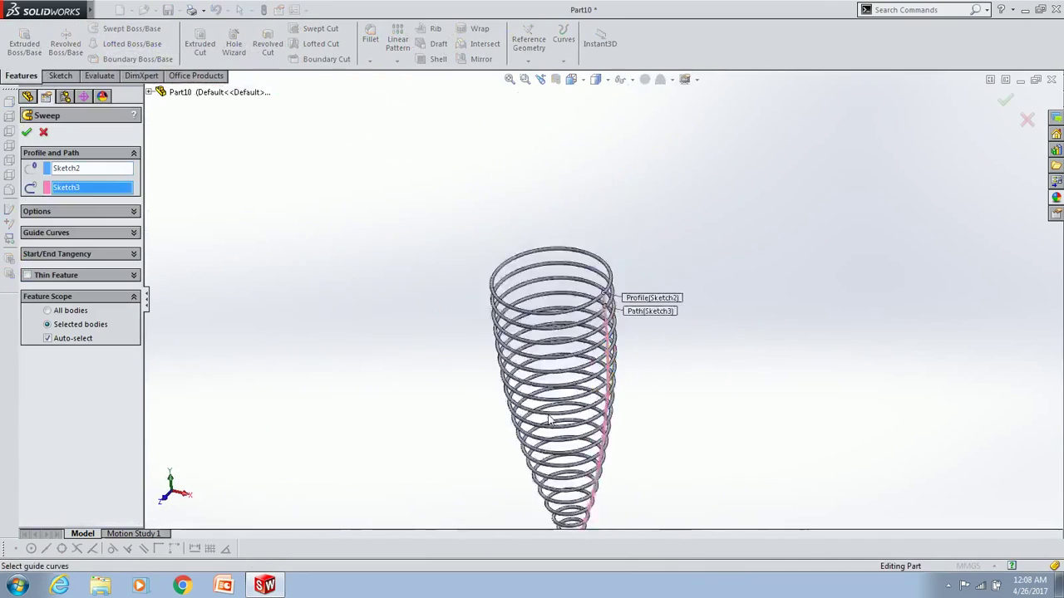
click(27, 132)
click(84, 171)
key(l)
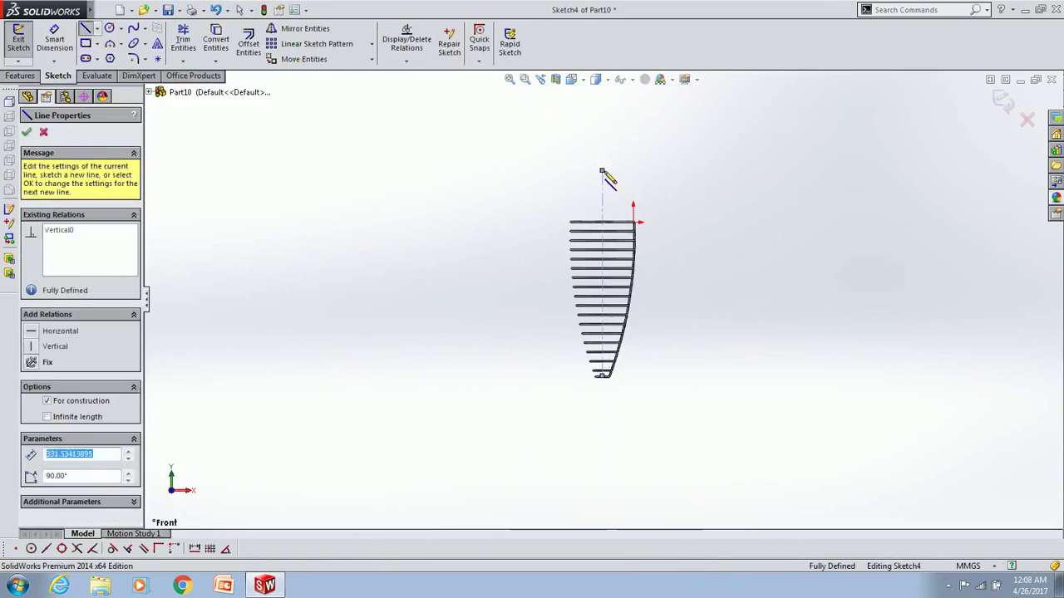
click(601, 219)
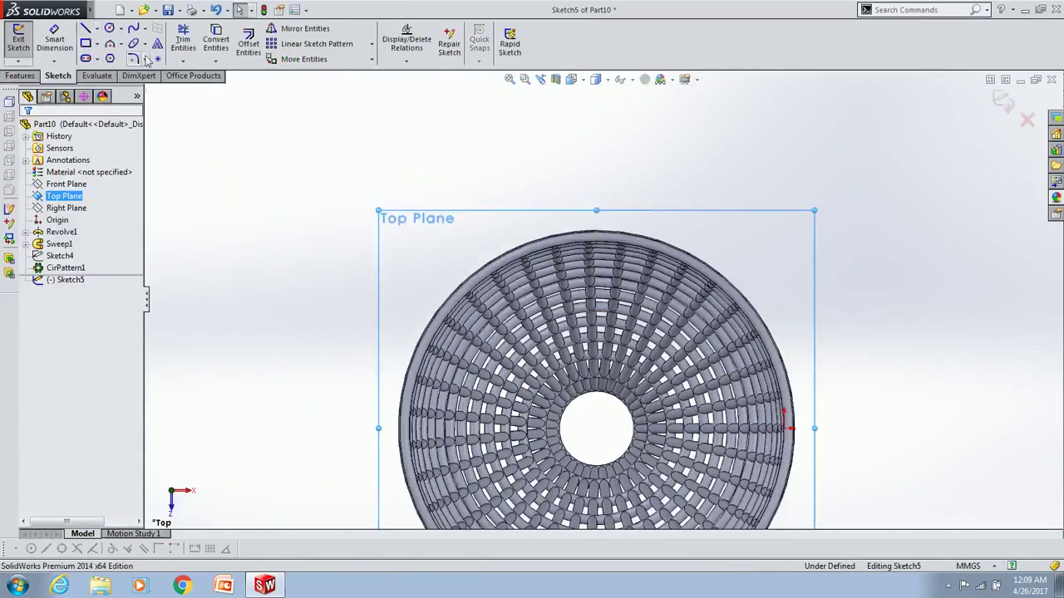
- Sketch a closed cut profile from a circle around the net plus trimmed straight lines
click(592, 404)
scroll(592, 329, up, 3)
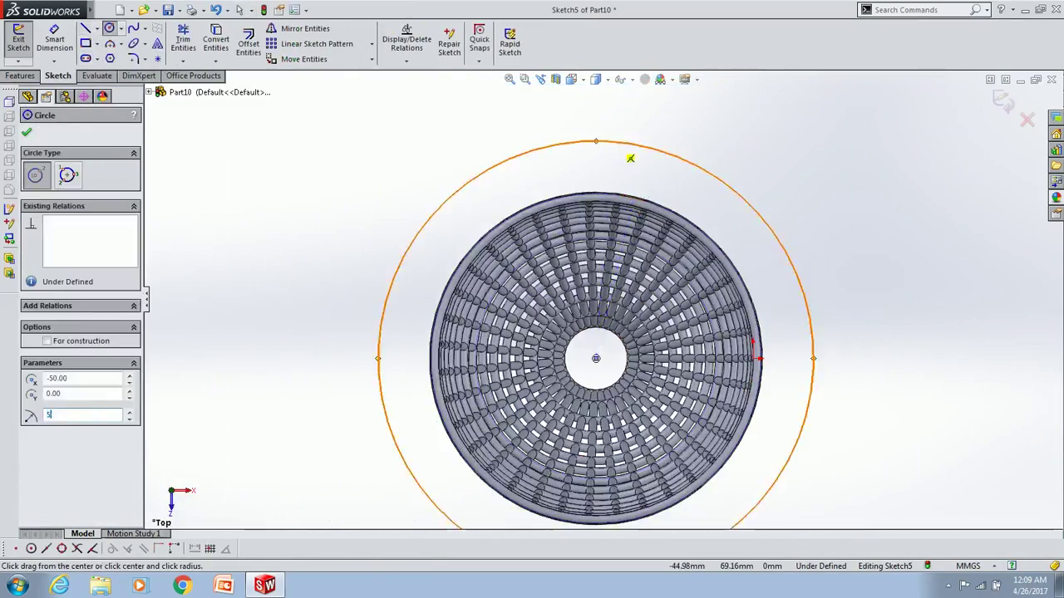
click(684, 238)
key(l)
scroll(619, 225, down, 3)
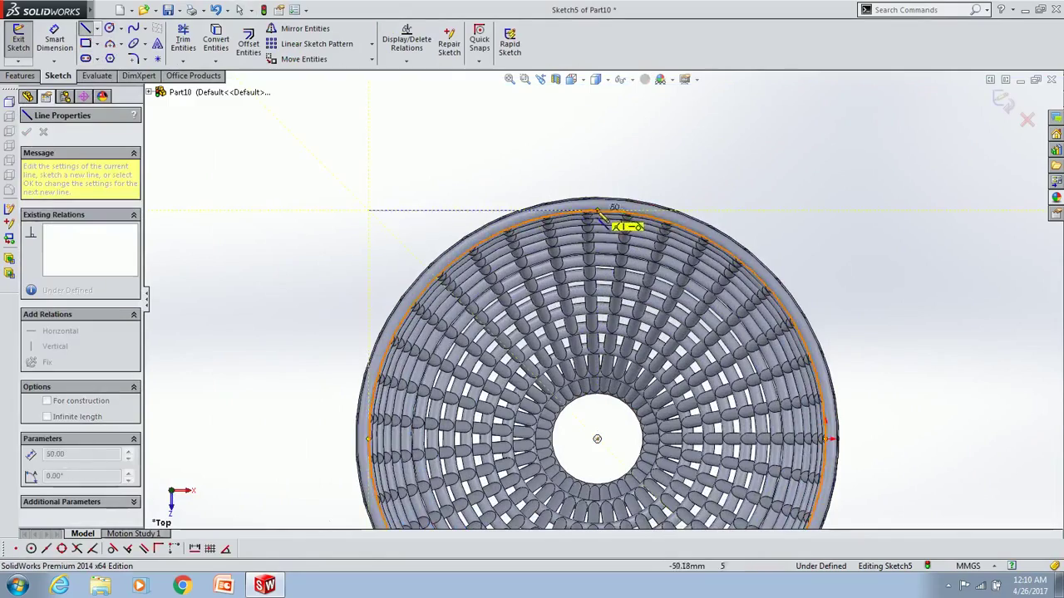
double_click(860, 218)
scroll(563, 458, up, 3)
scroll(494, 413, down, 2)
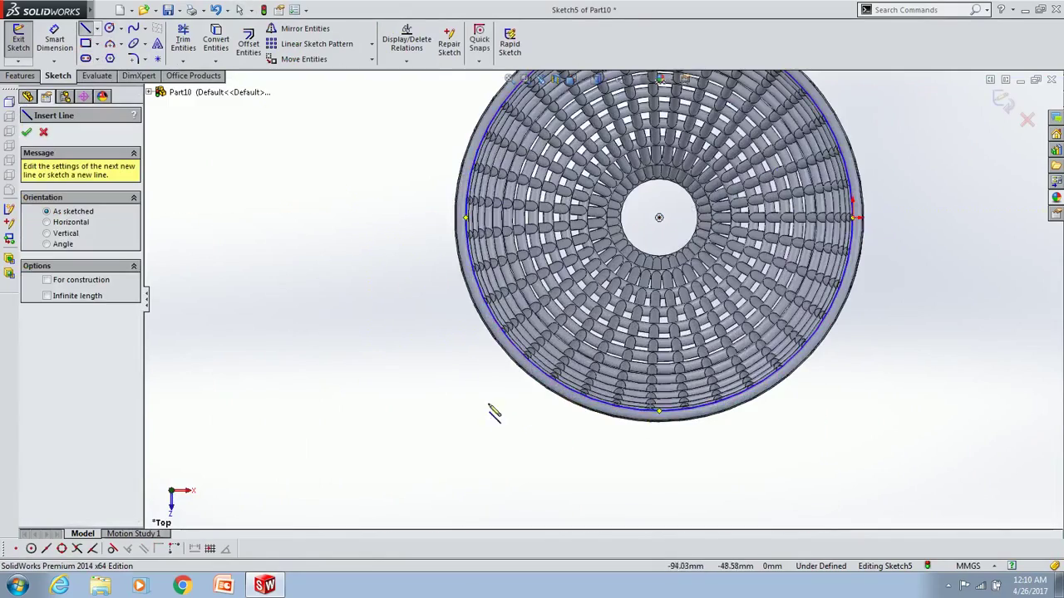
double_click(902, 424)
scroll(665, 249, up, 3)
scroll(570, 124, down, 2)
click(570, 124)
scroll(588, 250, up, 2)
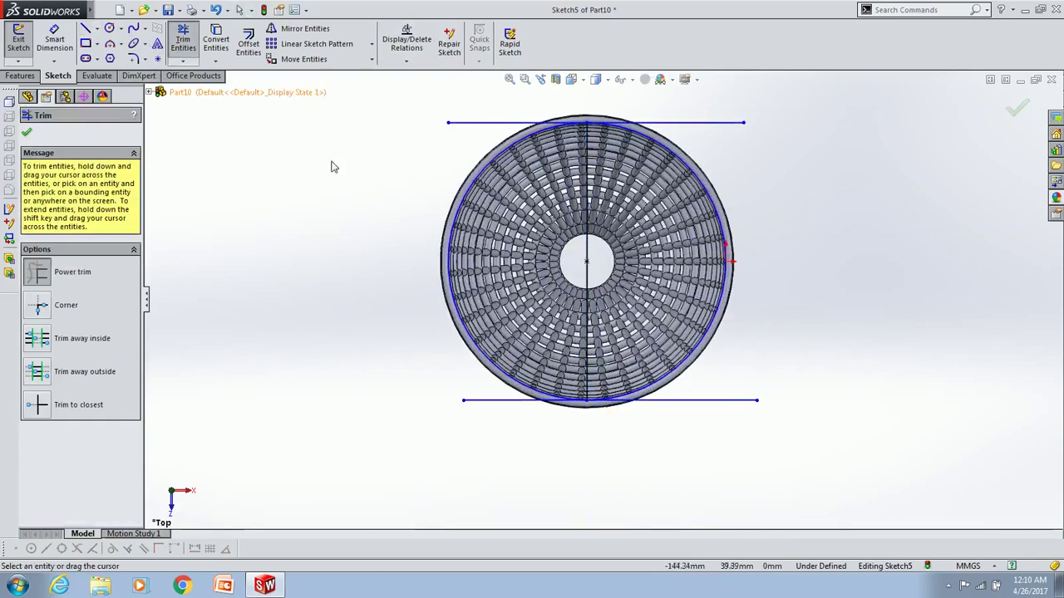
drag(637, 291, 649, 416)
key(l)
scroll(600, 298, up, 2)
click(557, 450)
double_click(506, 369)
click(18, 42)
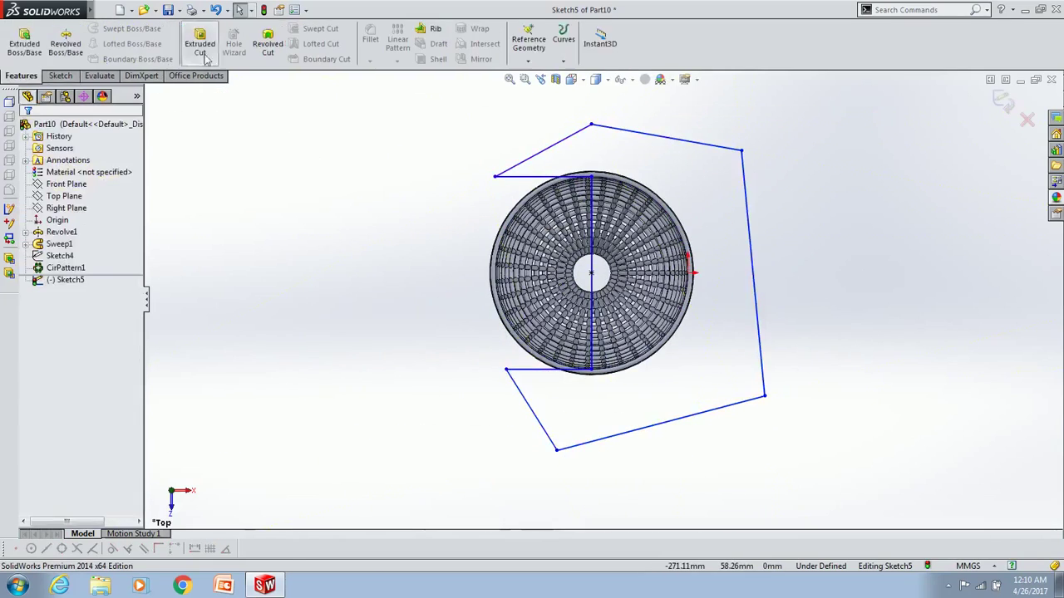
- Extrude-cut the profile through the net, removing one side of its top
click(200, 42)
click(27, 132)
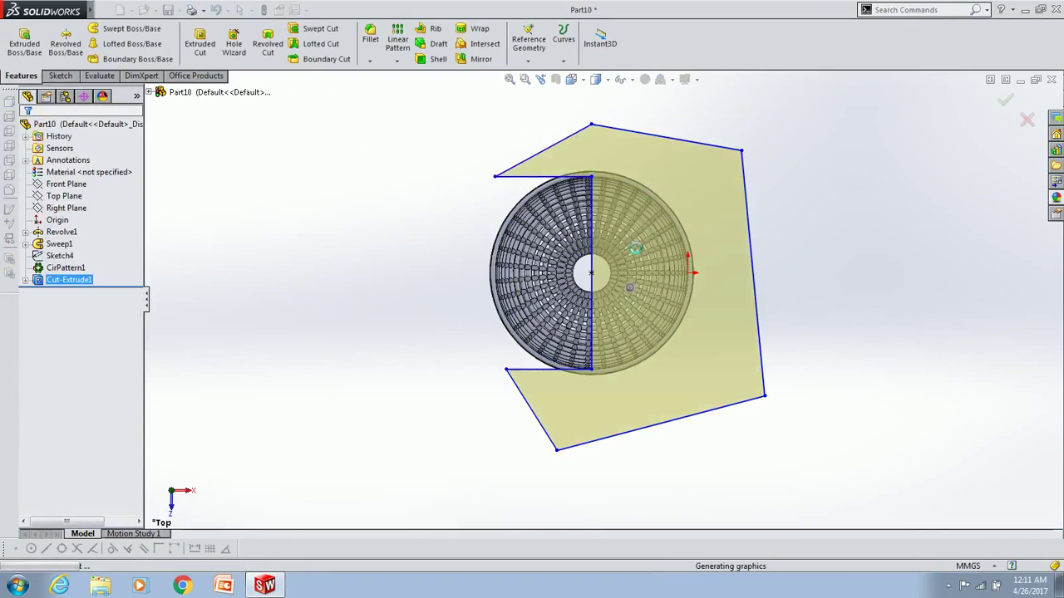
middle_drag(466, 249, 312, 171)
- Dismiss the appearance settings and save the woven net part under a new name
click(645, 79)
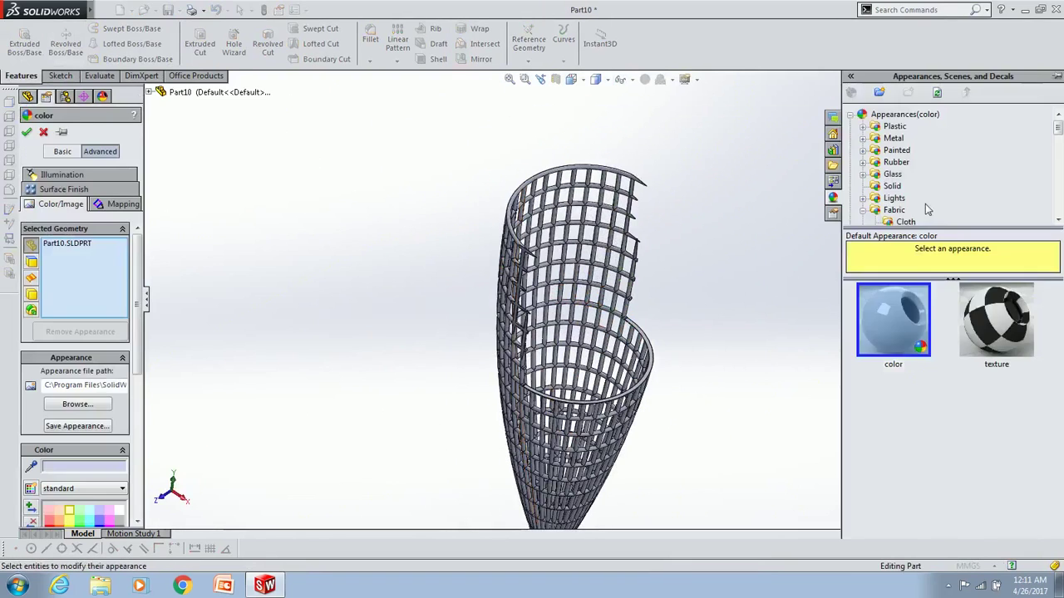
click(26, 133)
key(ctrl+s)
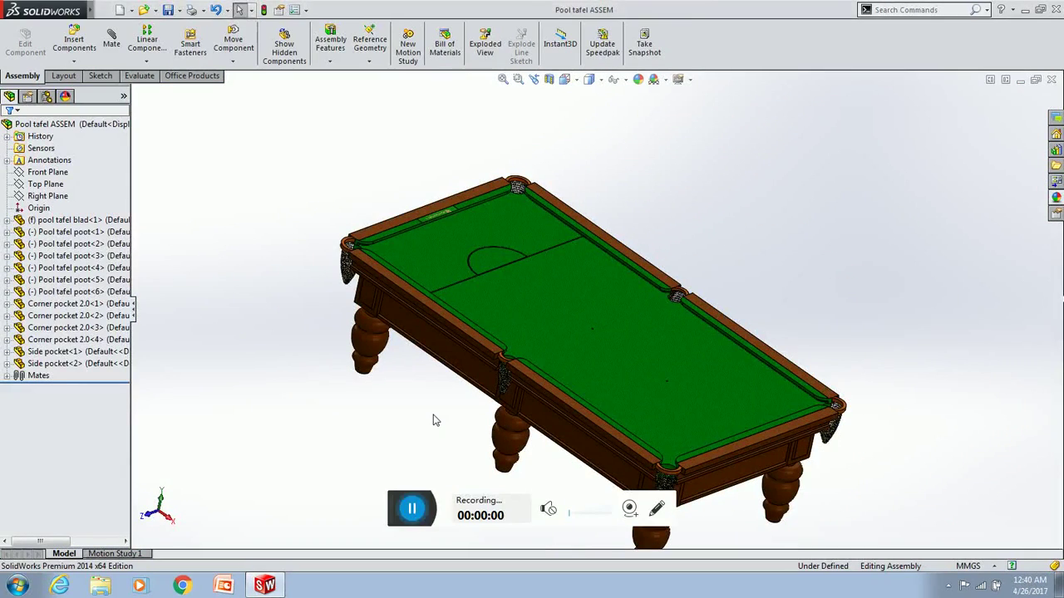
scroll(641, 371, down, 3)
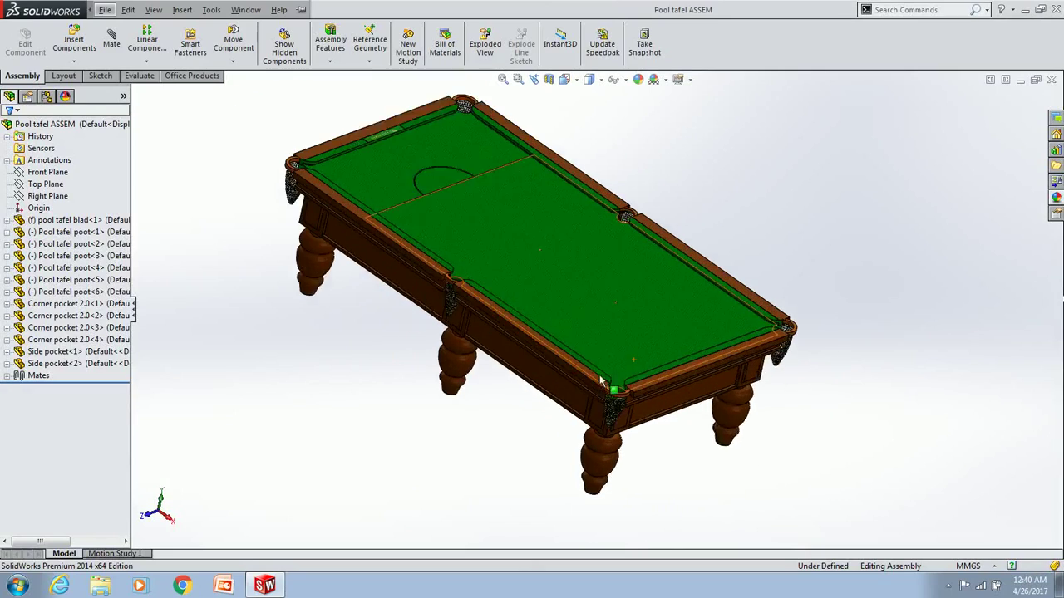
mouse_move(573, 260)
middle_down()
mouse_move(798, 295)
mouse_move(816, 386)
middle_up()
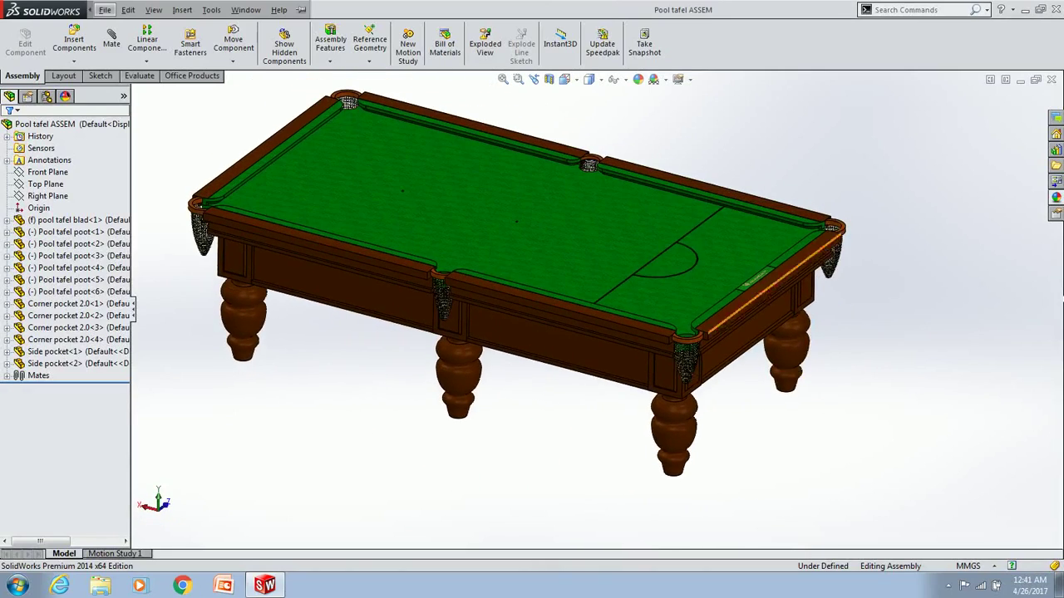
scroll(680, 277, up, 1)
scroll(694, 300, down, 2)
scroll(689, 309, down, 1)
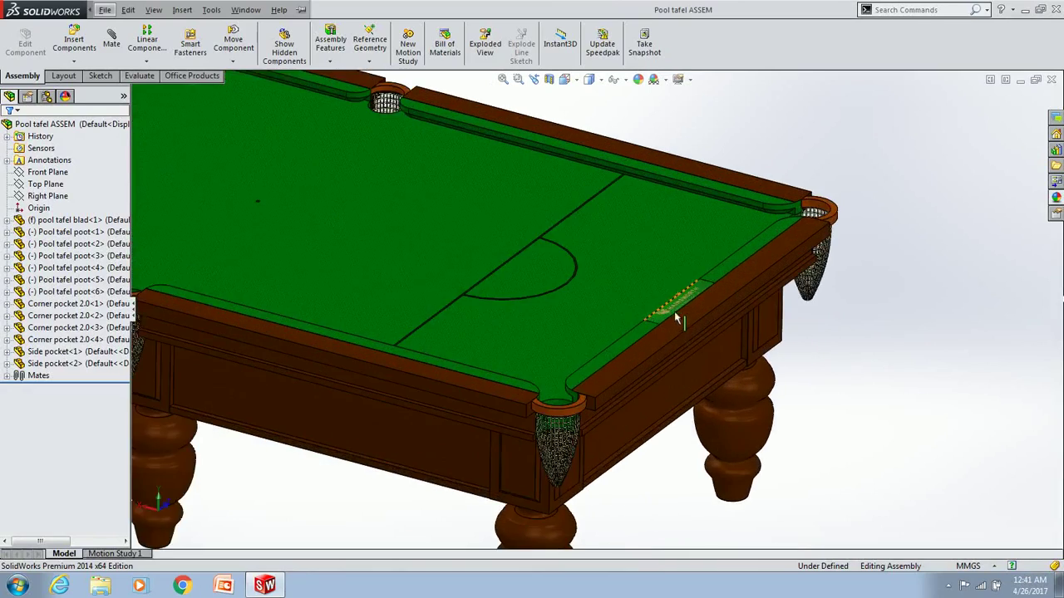
scroll(665, 314, down, 1)
scroll(661, 316, down, 1)
scroll(662, 316, down, 2)
scroll(662, 316, down, 1)
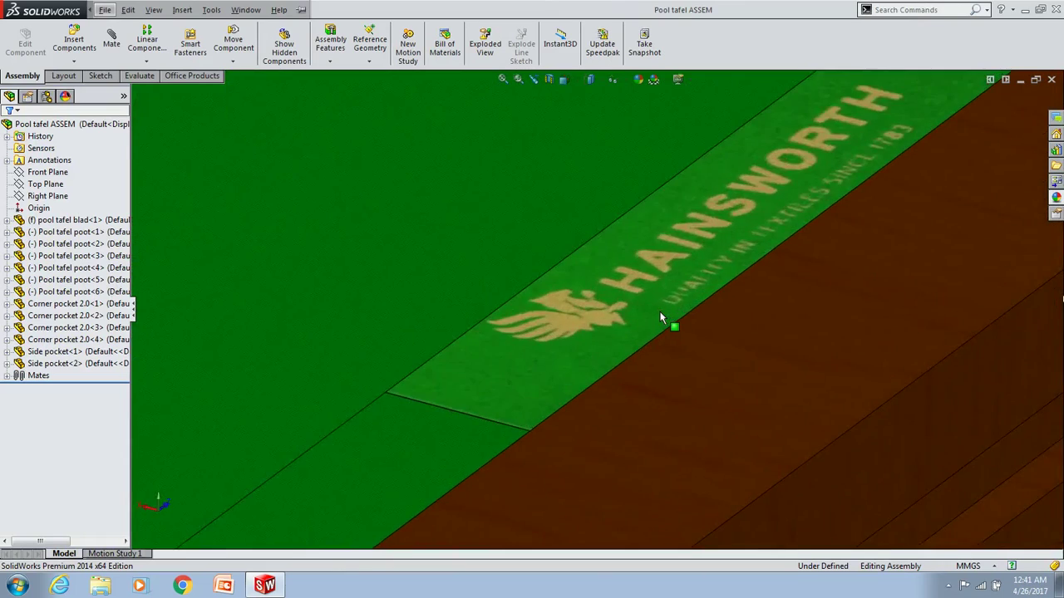
scroll(661, 315, up, 1)
scroll(662, 316, up, 3)
scroll(596, 325, up, 2)
scroll(537, 316, up, 1)
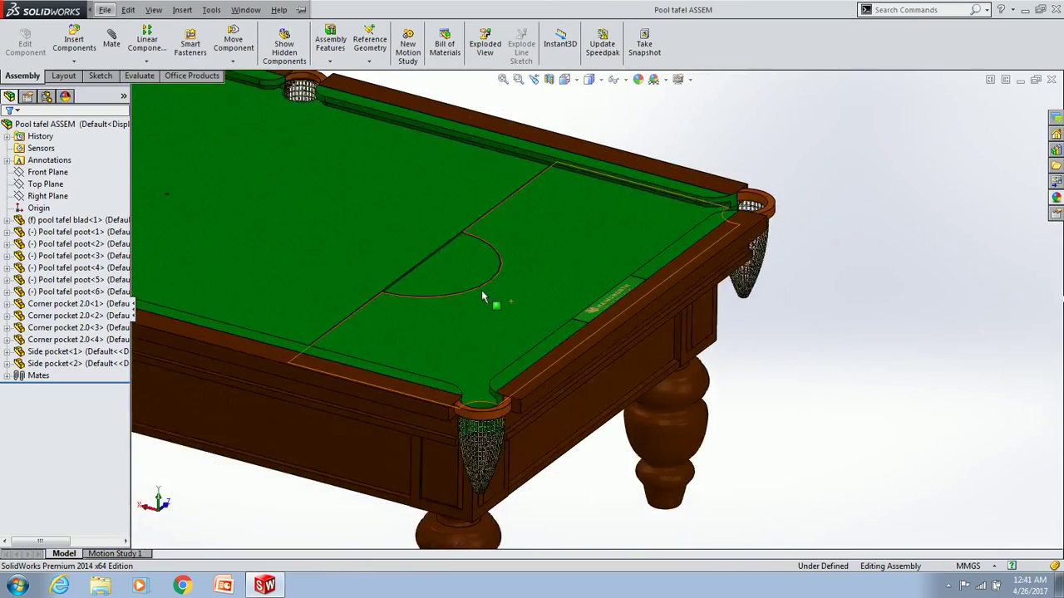
scroll(487, 297, up, 1)
scroll(436, 263, up, 1)
scroll(419, 249, up, 1)
scroll(418, 247, up, 1)
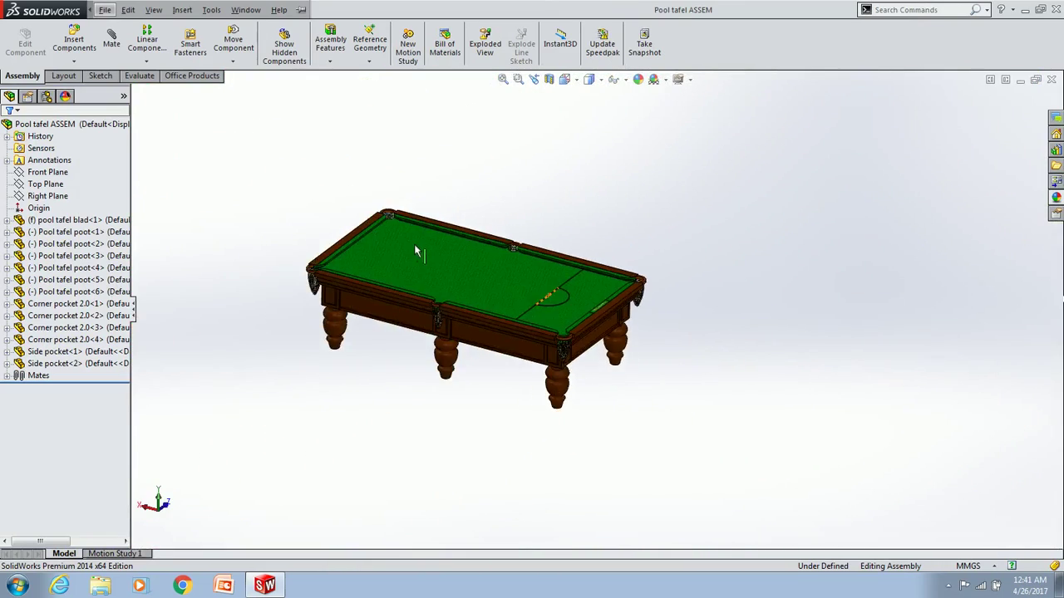
scroll(448, 283, down, 2)
scroll(490, 385, down, 1)
scroll(498, 378, down, 2)
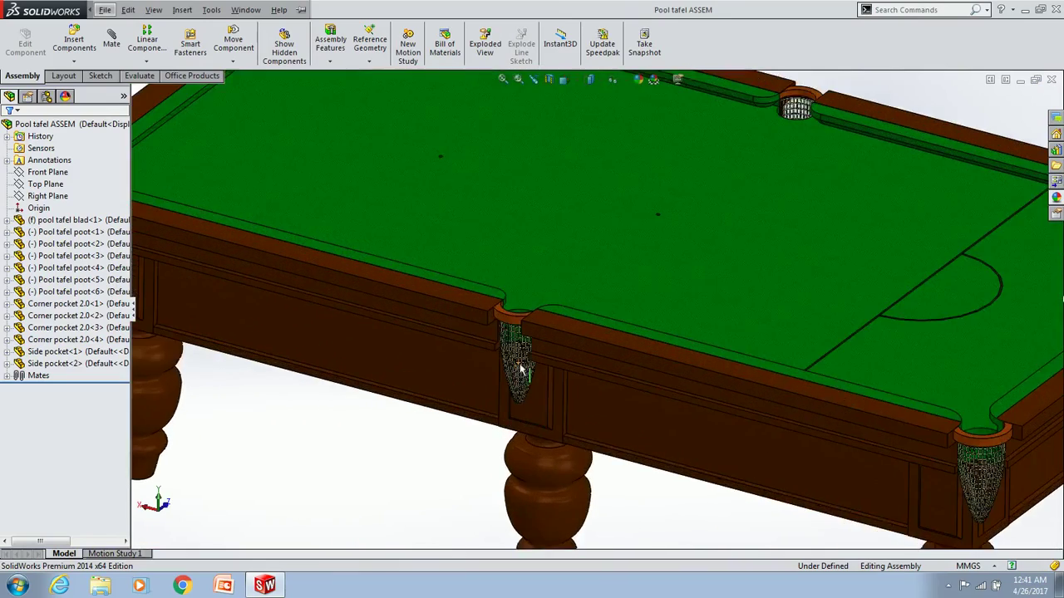
scroll(511, 370, down, 2)
scroll(526, 359, down, 1)
scroll(526, 359, down, 1)
scroll(527, 360, down, 1)
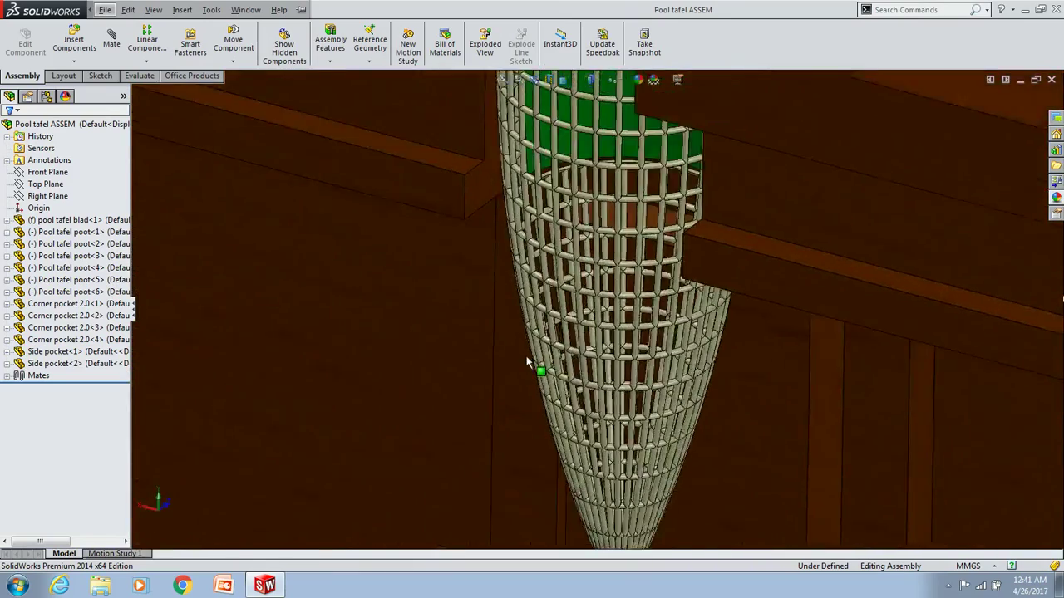
scroll(527, 361, up, 3)
scroll(592, 282, up, 1)
scroll(592, 281, up, 3)
scroll(605, 264, up, 1)
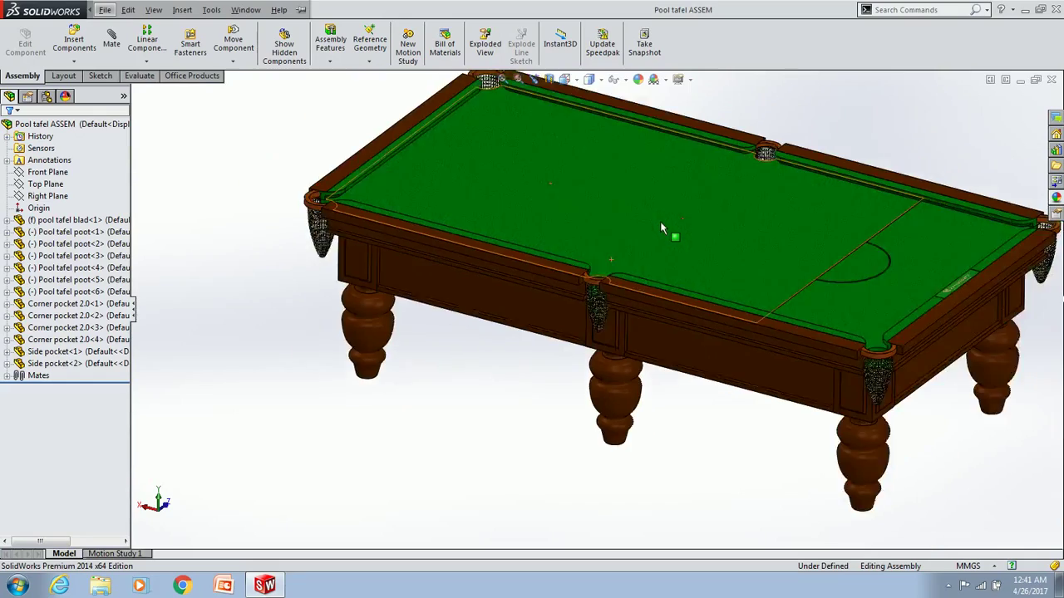
scroll(660, 224, up, 1)
scroll(656, 237, down, 1)
scroll(652, 249, down, 1)
mouse_move(625, 287)
middle_down()
mouse_move(786, 312)
mouse_move(829, 352)
mouse_move(811, 415)
middle_up()
scroll(766, 348, up, 3)
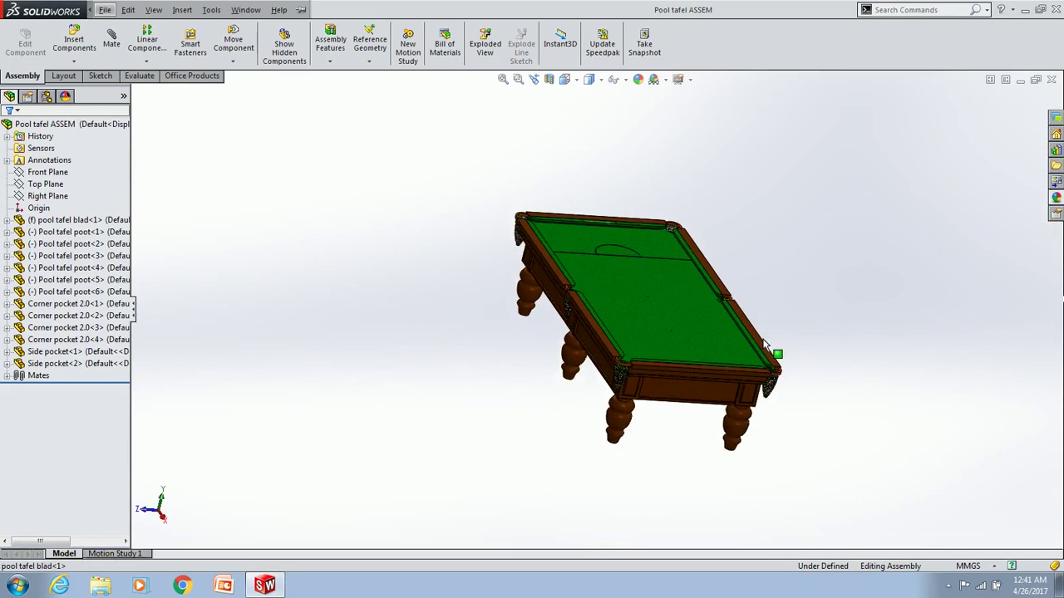
mouse_move(765, 348)
middle_down()
mouse_move(582, 309)
mouse_move(466, 330)
mouse_move(357, 374)
mouse_move(369, 471)
middle_up()
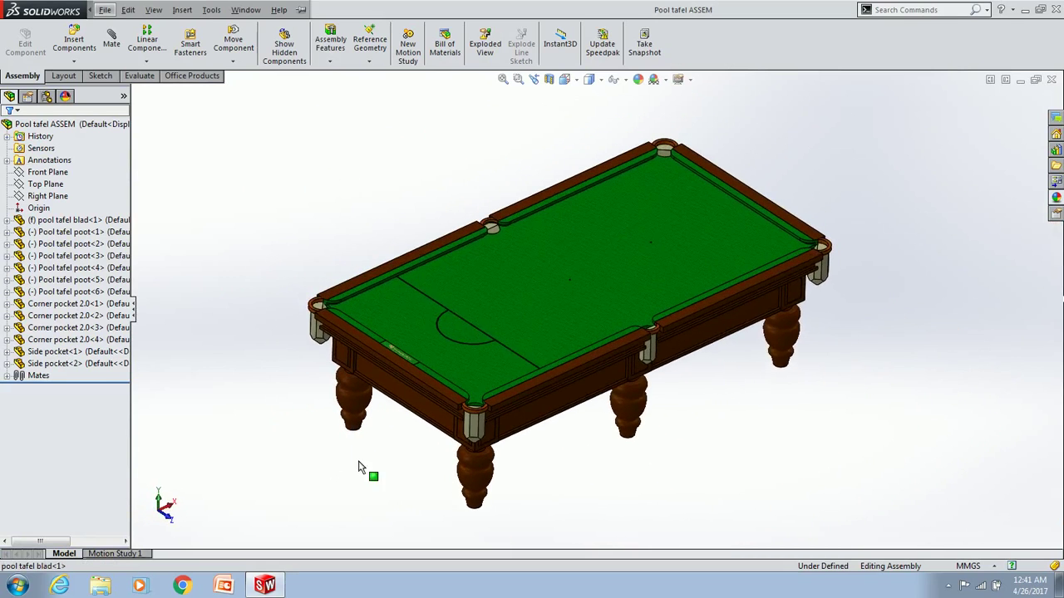